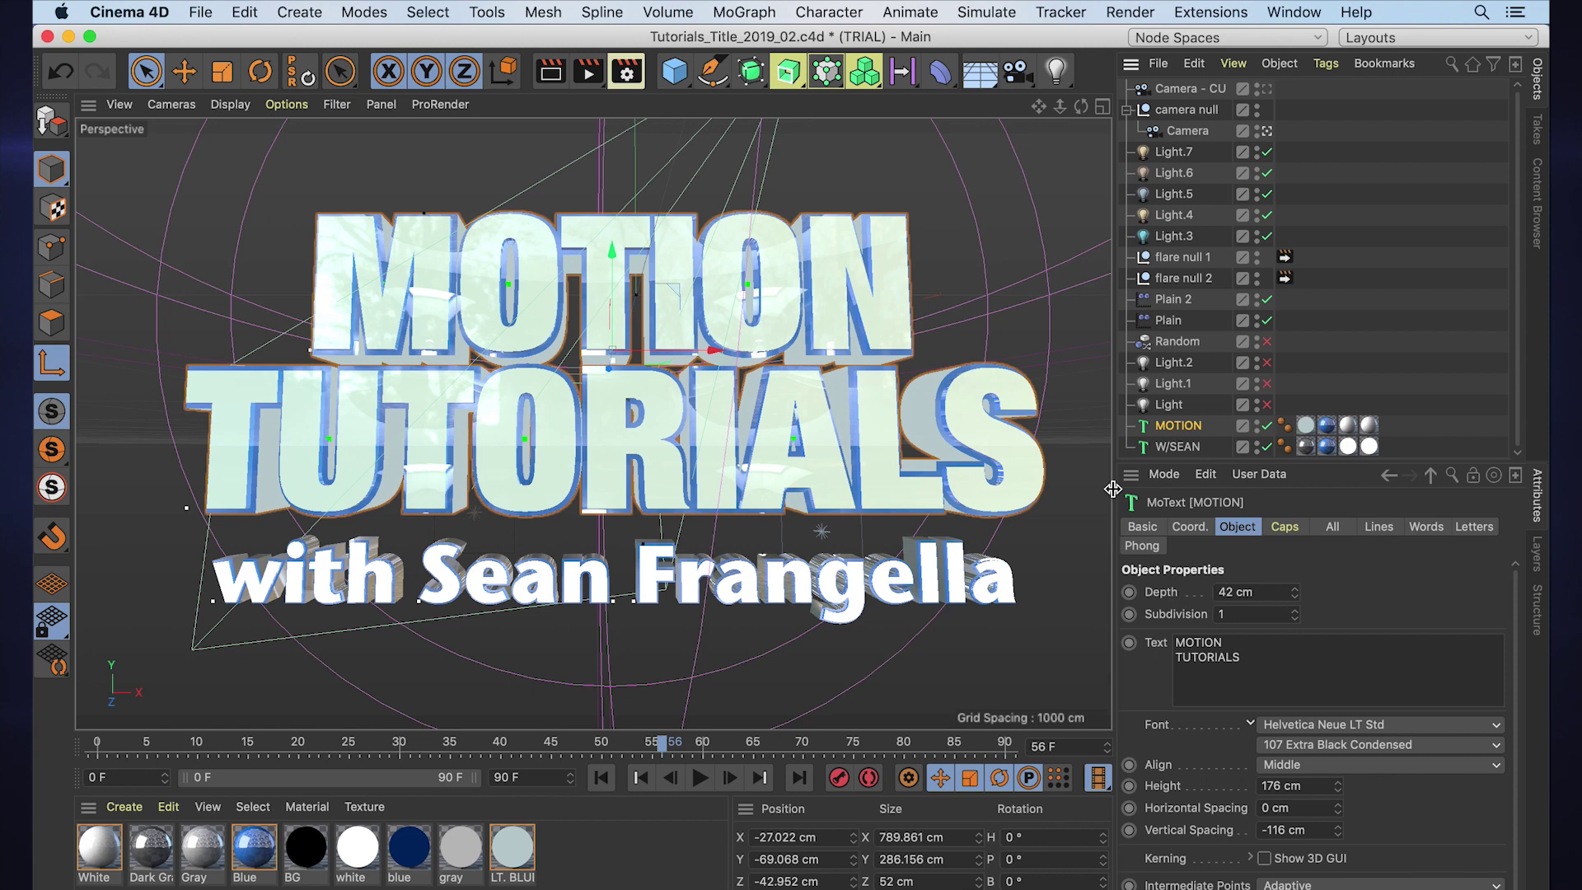
Step: Check the fillet type options in the MOTION text's caps settings and migrate them to the new bevel controls
left_click(1280, 527)
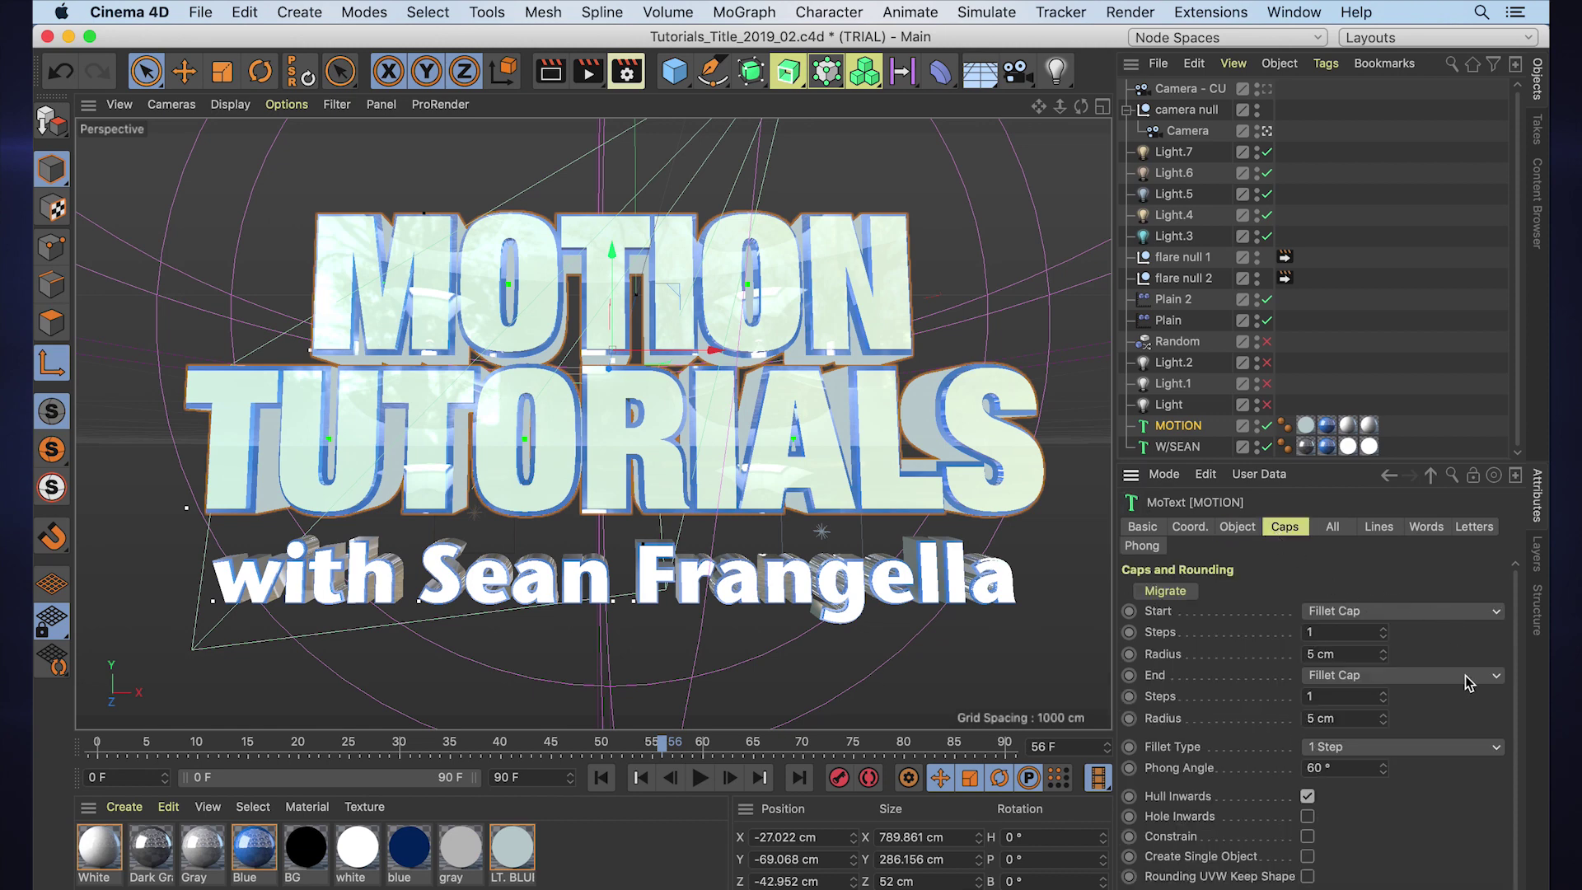
scroll(1520, 672, "down", 1)
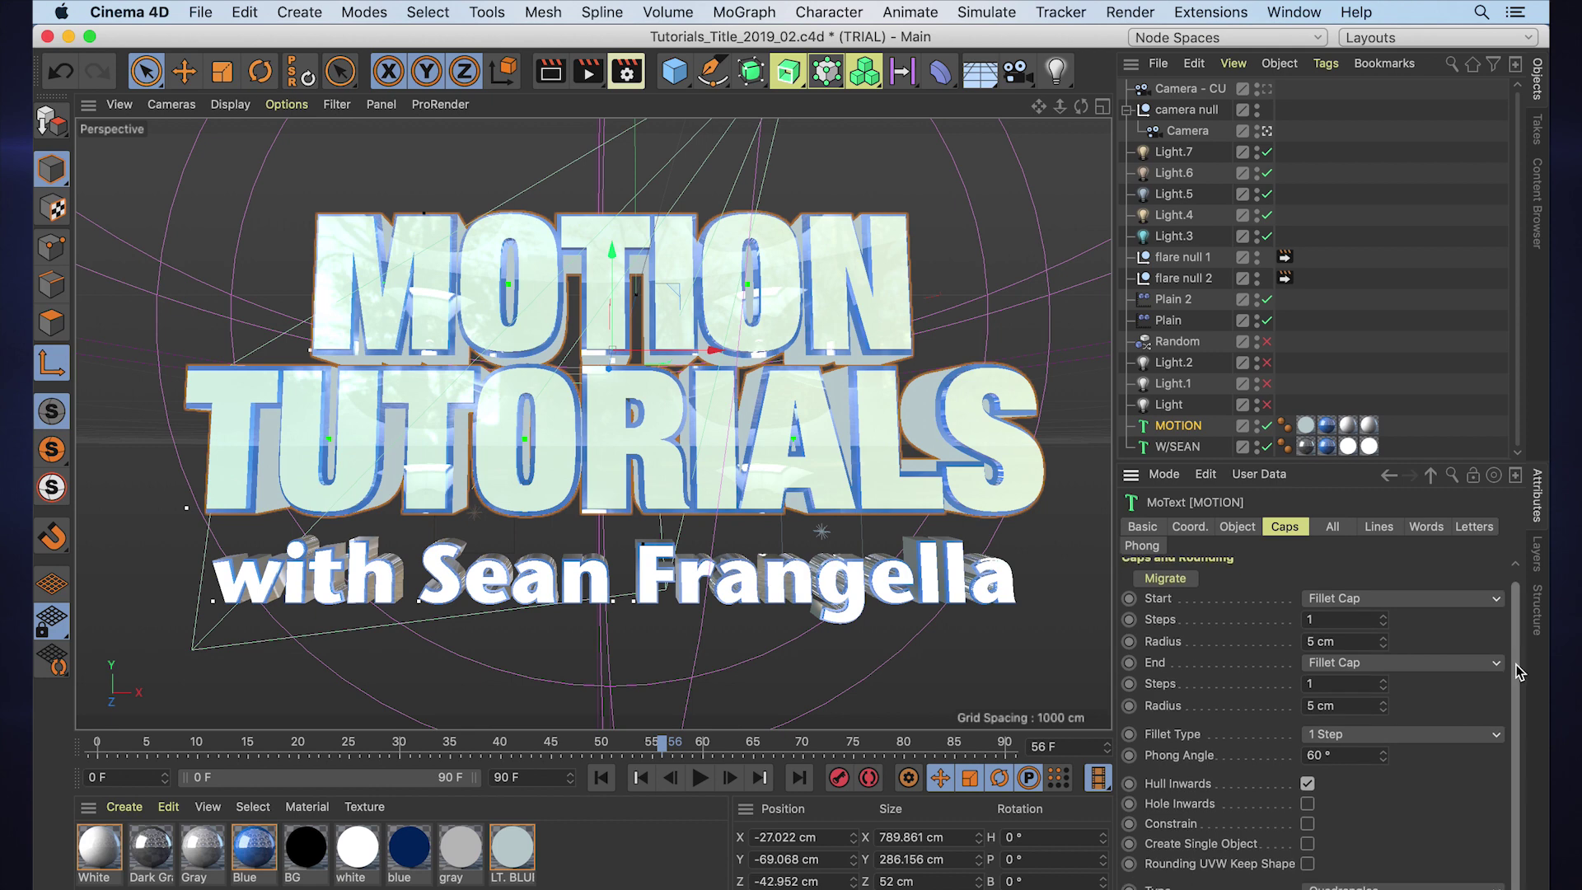
left_click(1406, 734)
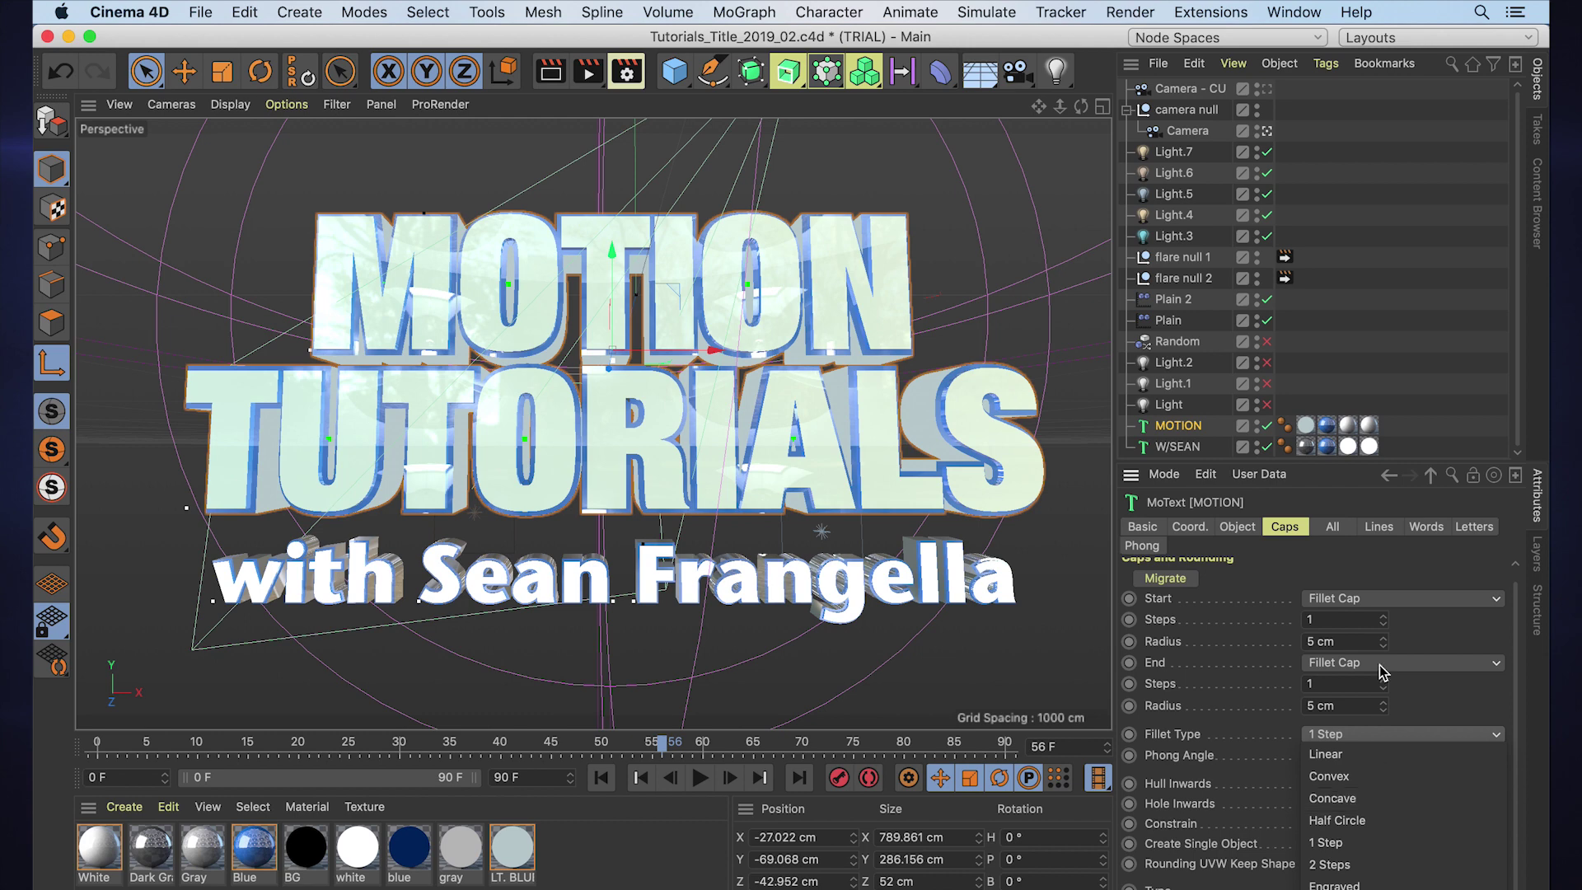
left_click(1380, 558)
scroll(1345, 571, "up", 1)
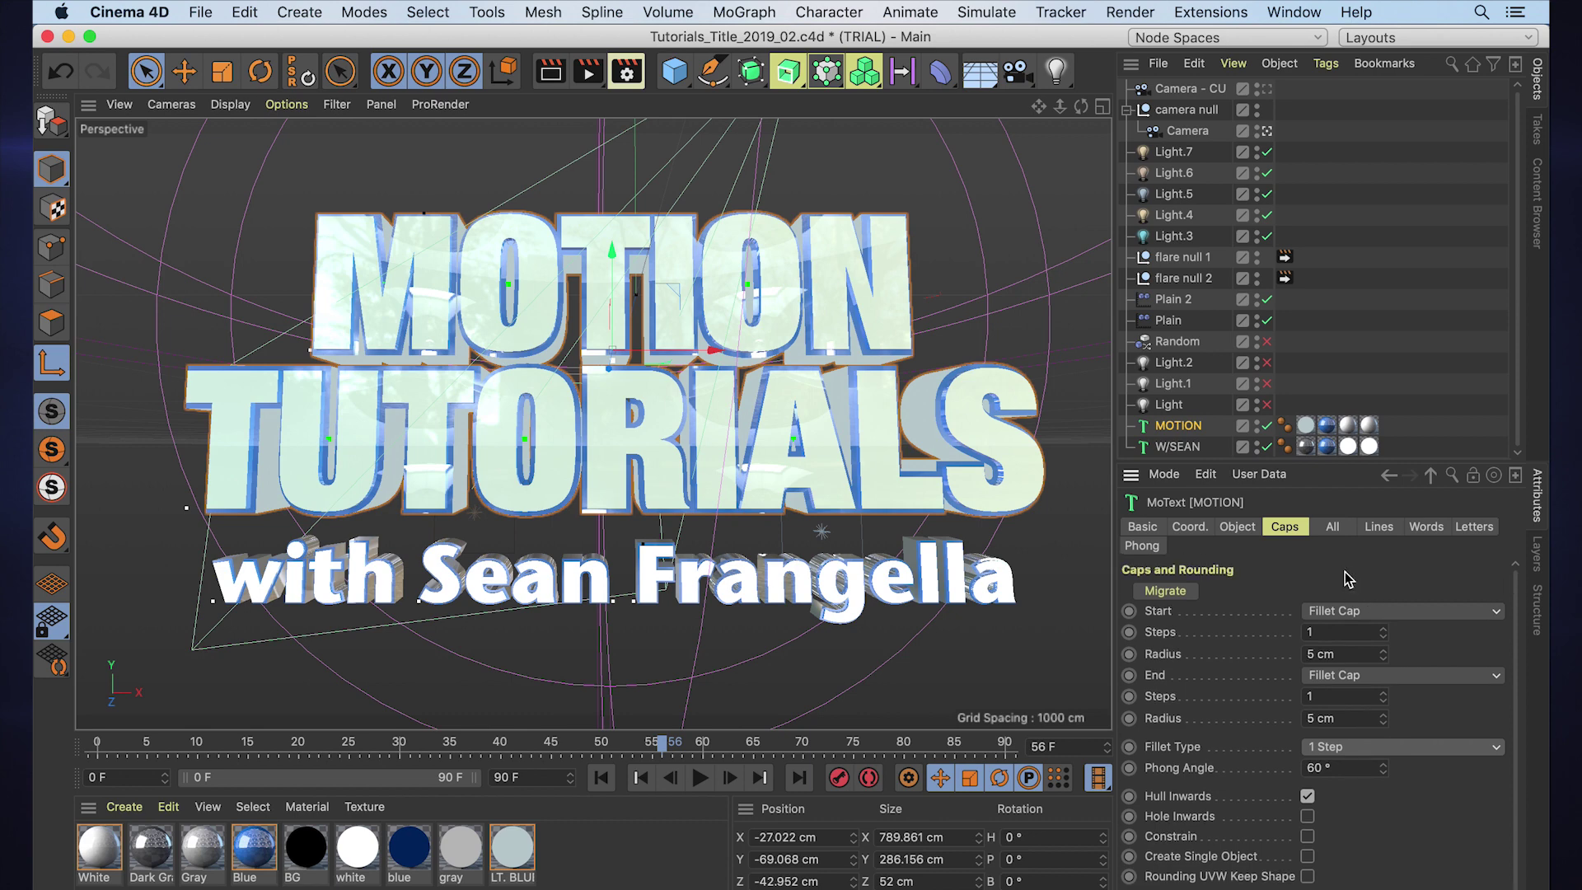
left_click(1178, 600)
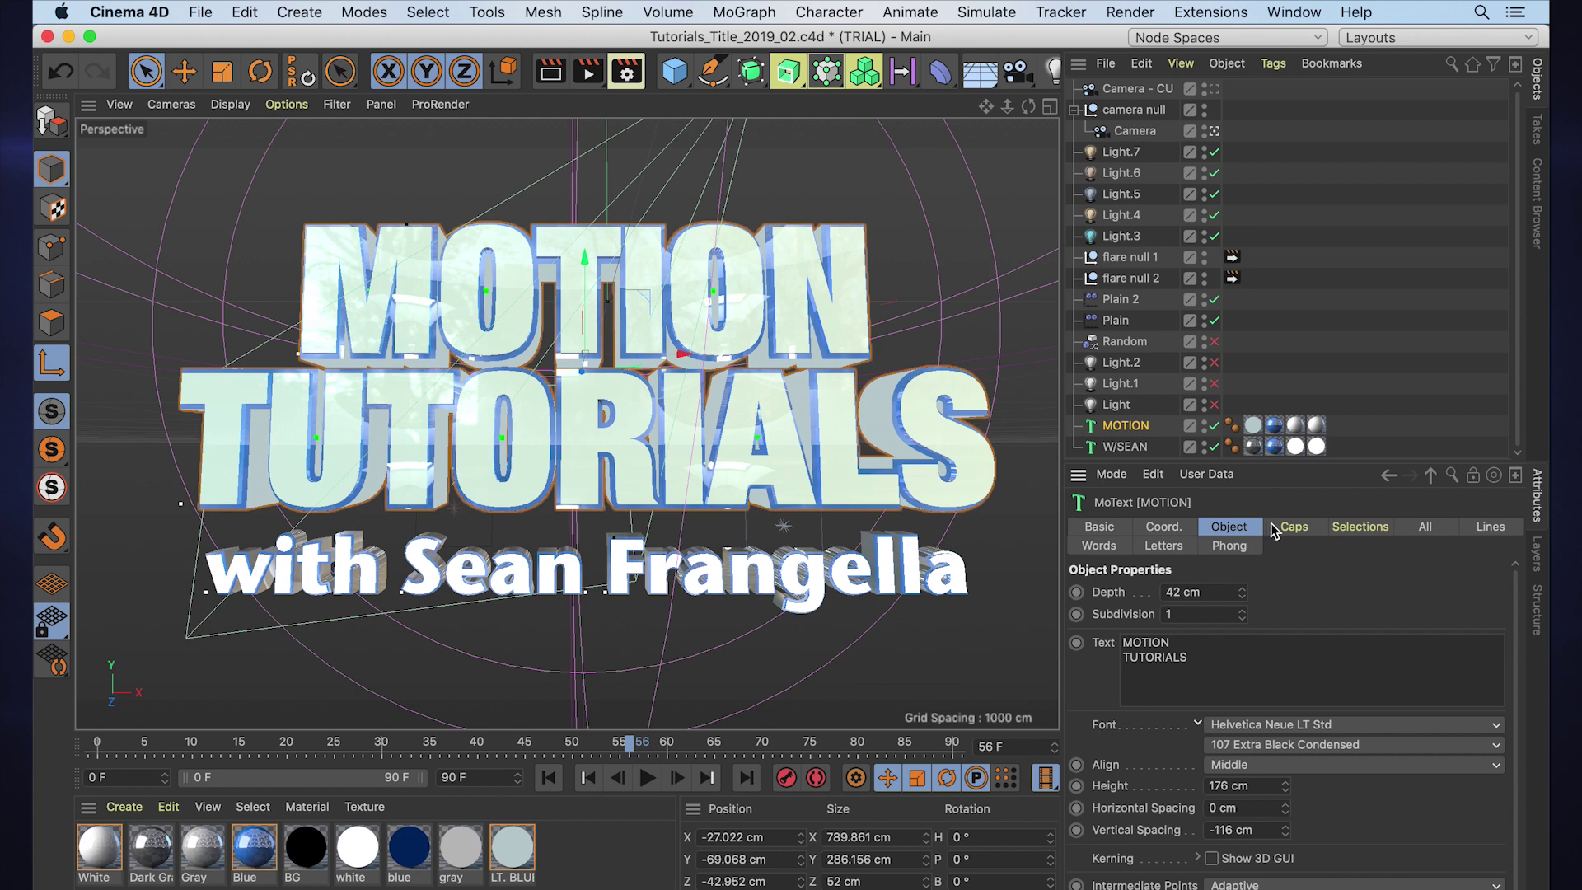
Step: Display the MOTION text's migrated caps settings and enlarge the attributes area to show them fully
left_click(1278, 528)
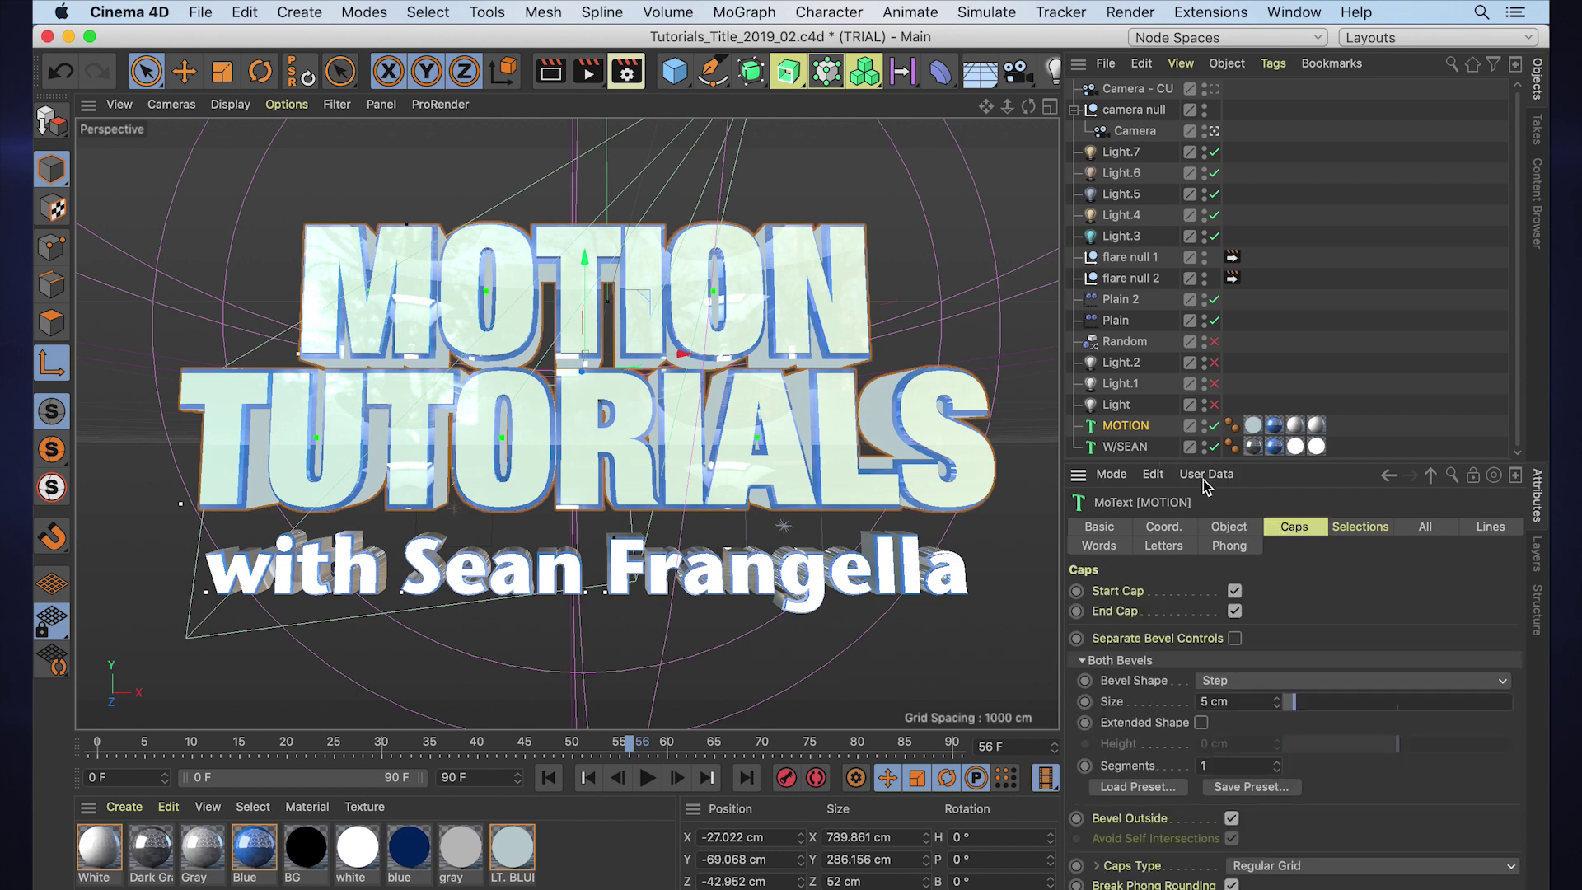
left_click_drag(1249, 461, 1253, 325)
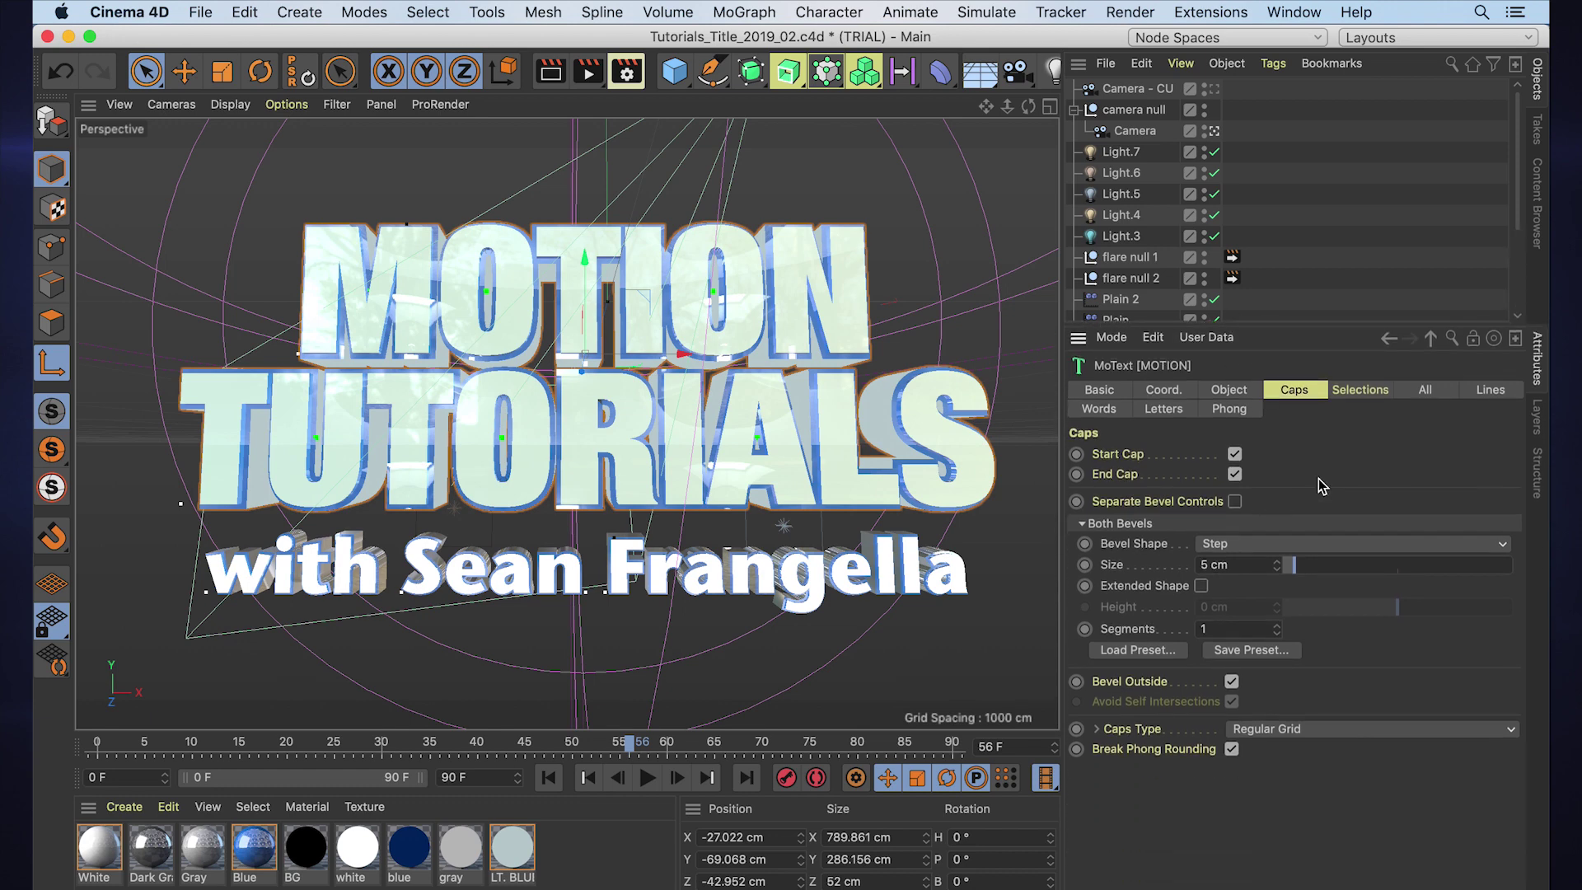
scroll(1217, 279, "down", 5)
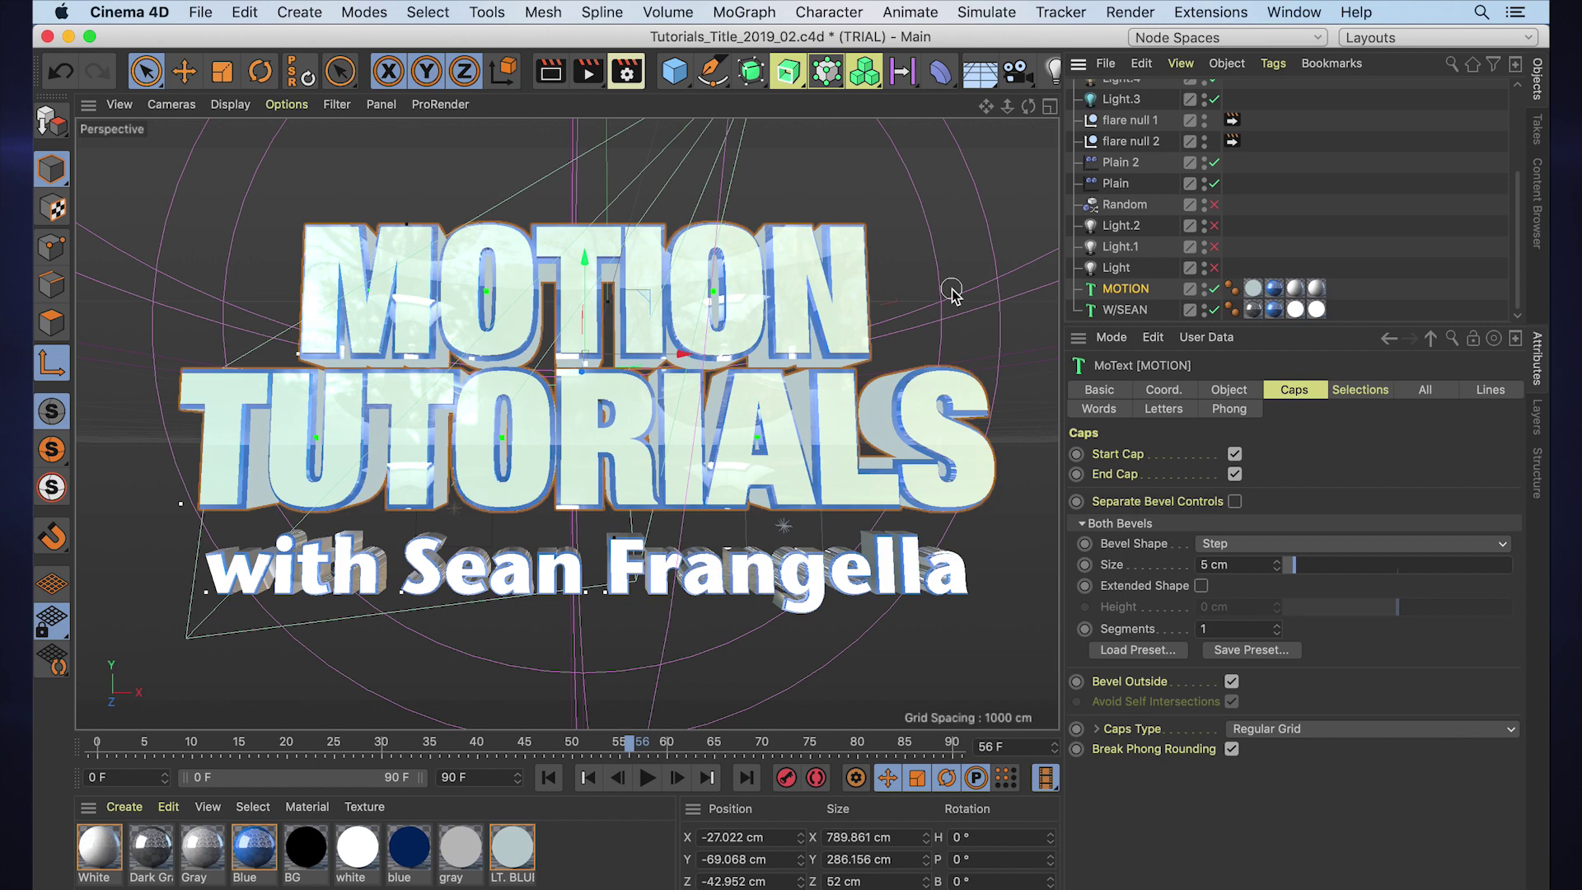
Step: Paste the MOTION text object into a new empty project and frame its front face at an angle
key("super+n")
key("super+v")
left_click(866, 402)
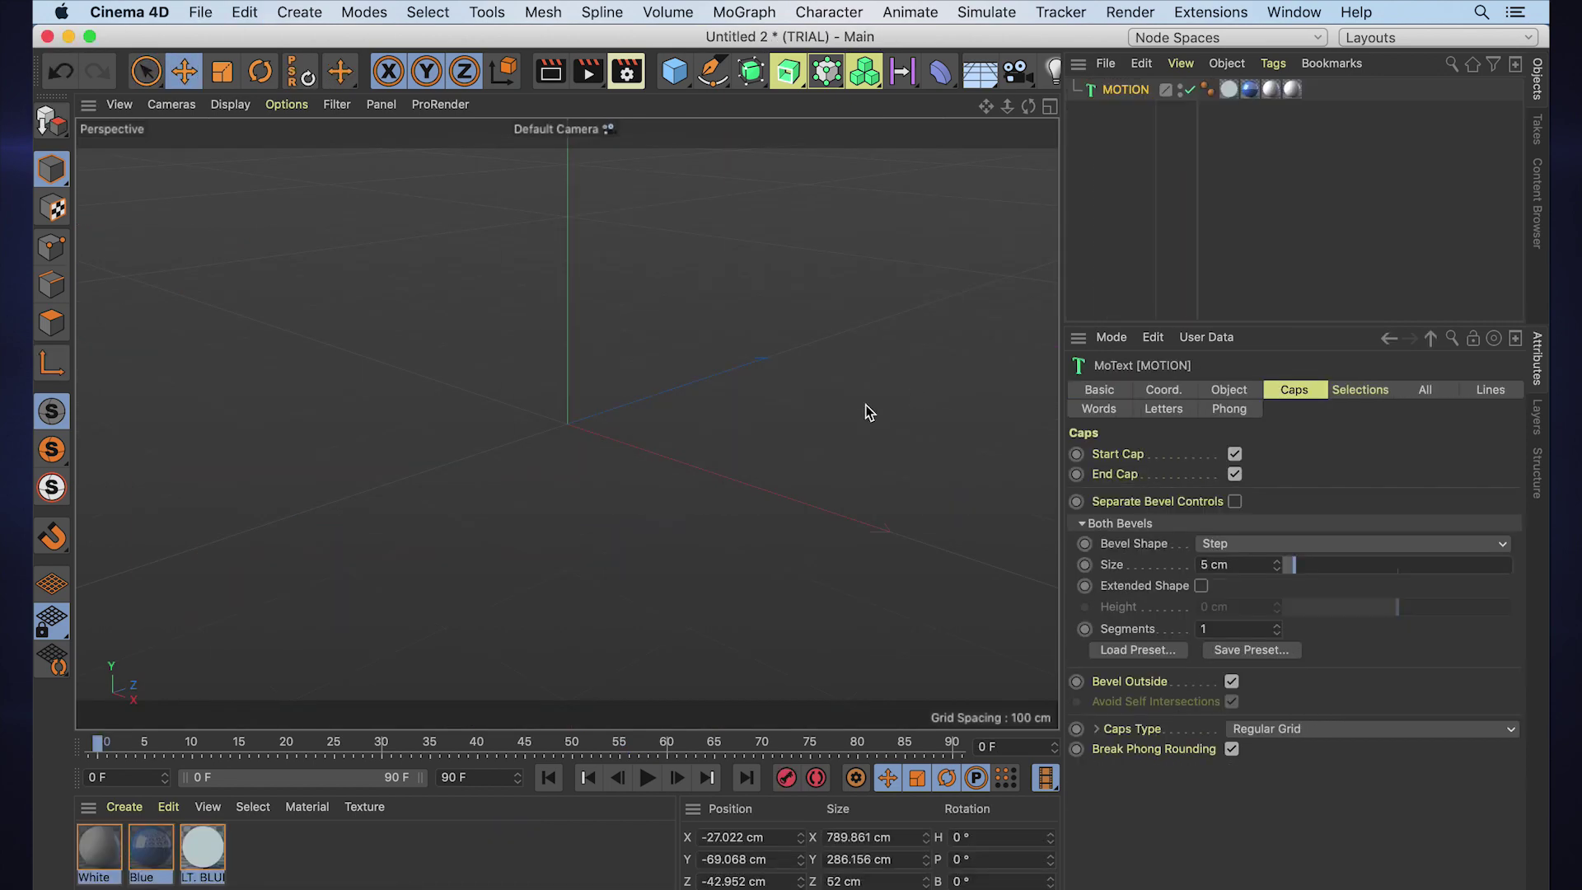
left_click_drag(866, 405, 803, 431, "alt")
left_click_drag(1007, 108, 801, 50)
left_click_drag(801, 375, 854, 325, "alt")
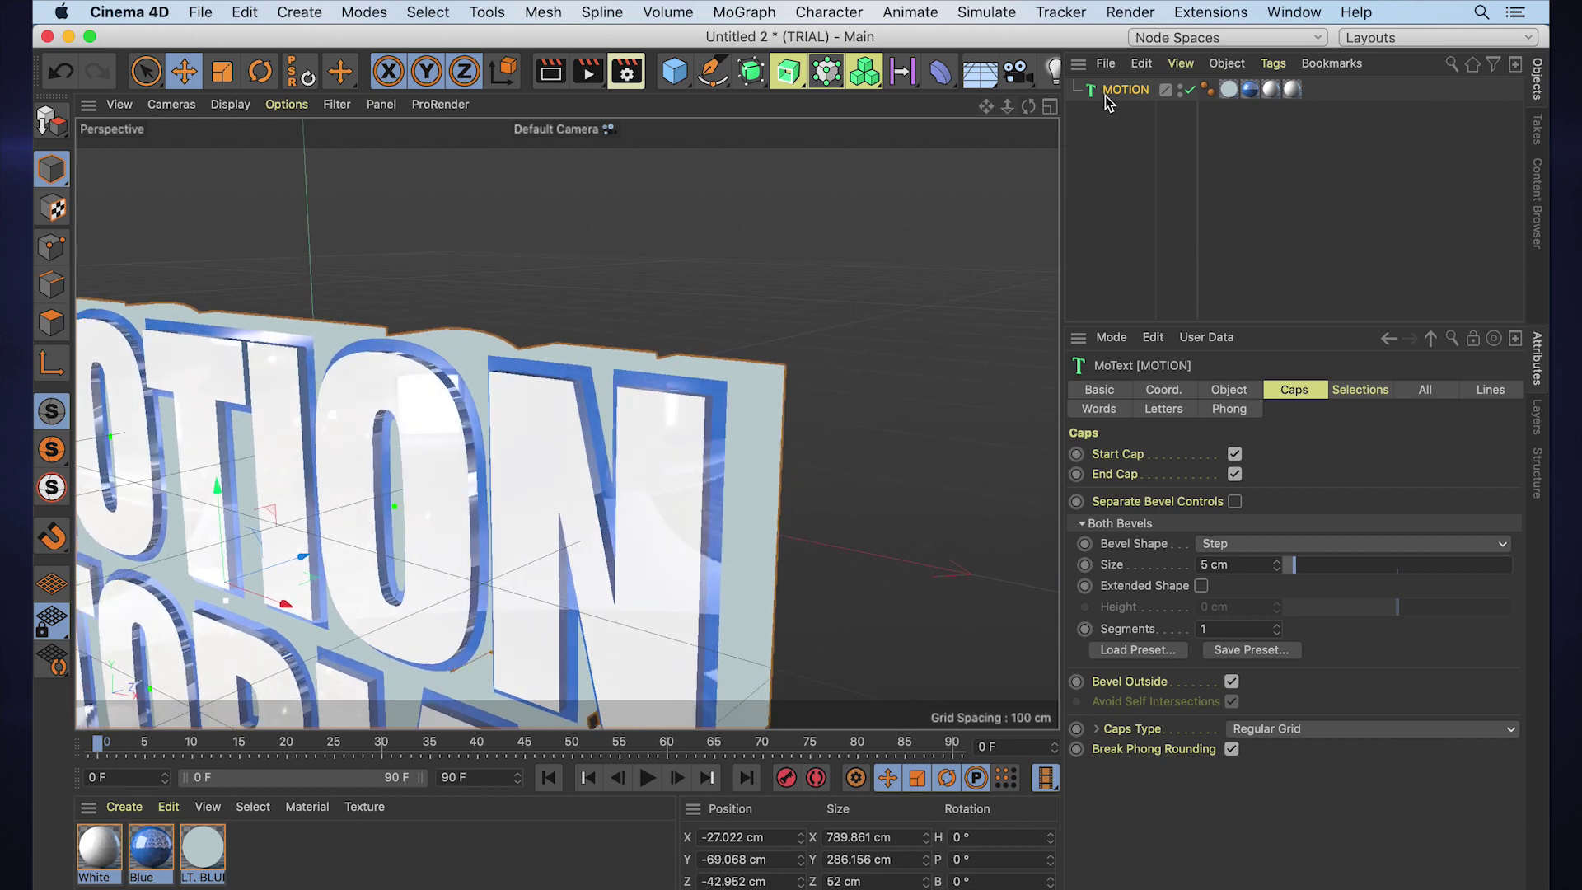
scroll(830, 458, "up", 2)
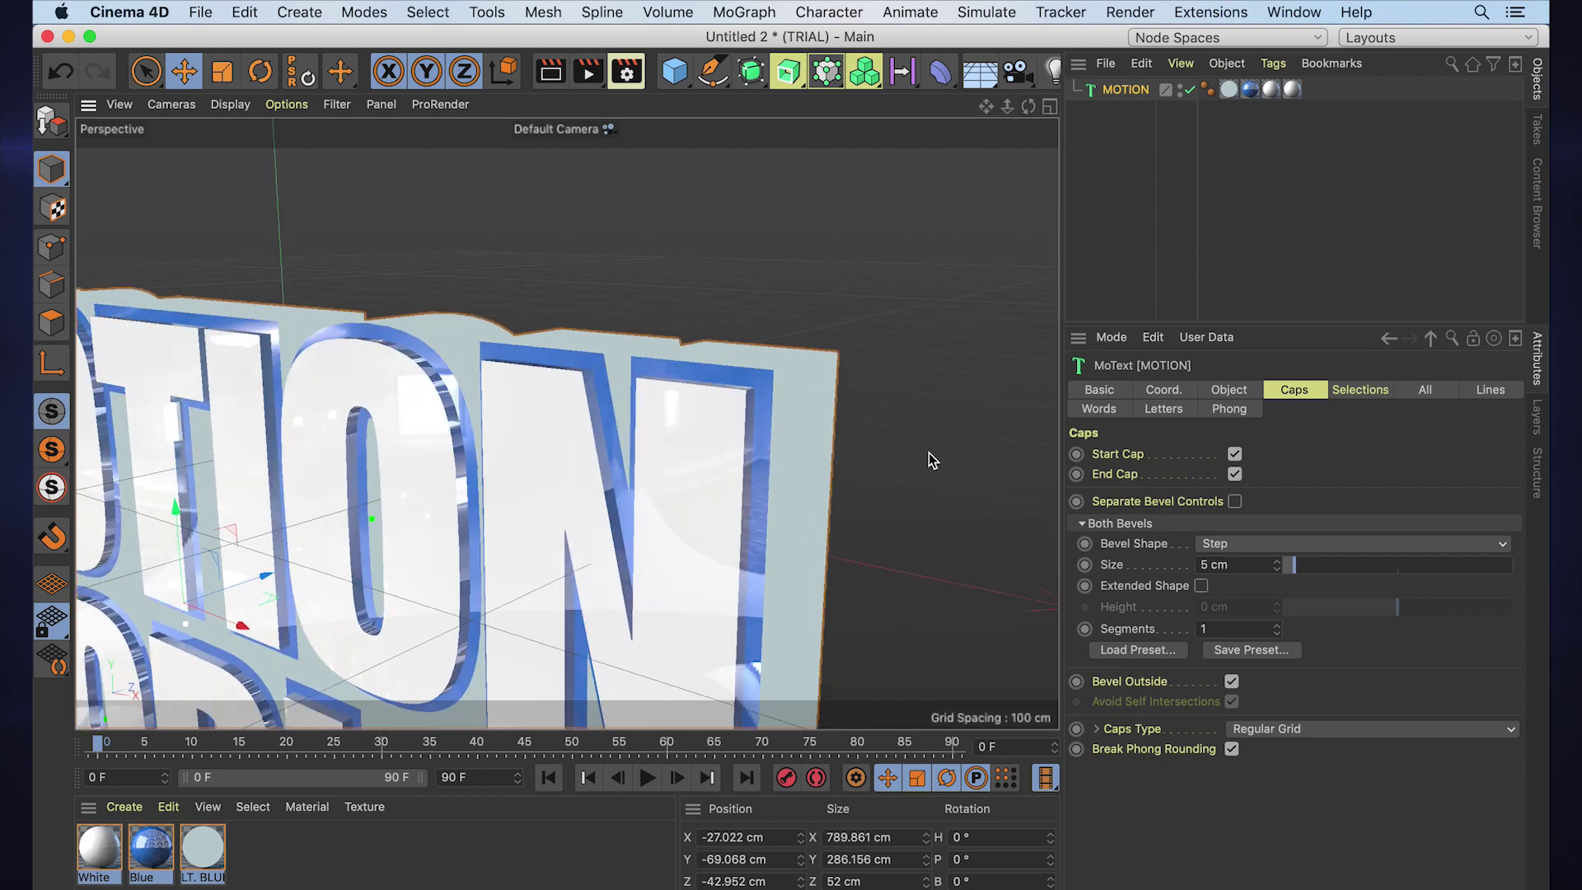
Step: Try switching the End Cap off and Separate Bevel Controls on, restoring each setting
left_click(1233, 474)
left_click(1233, 474)
left_click(1234, 501)
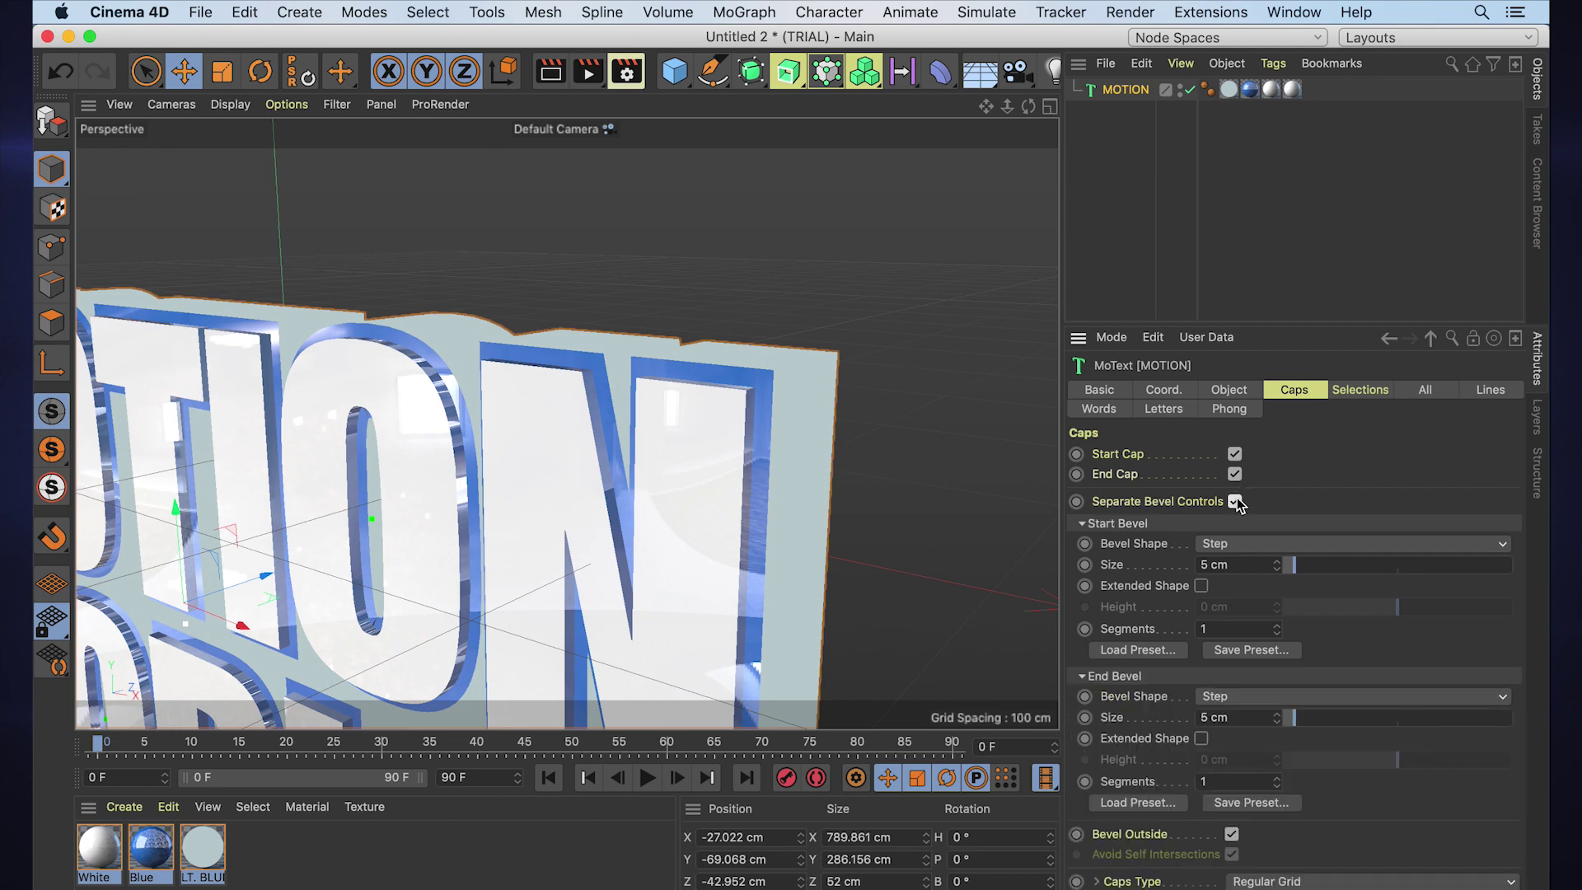
left_click(1234, 501)
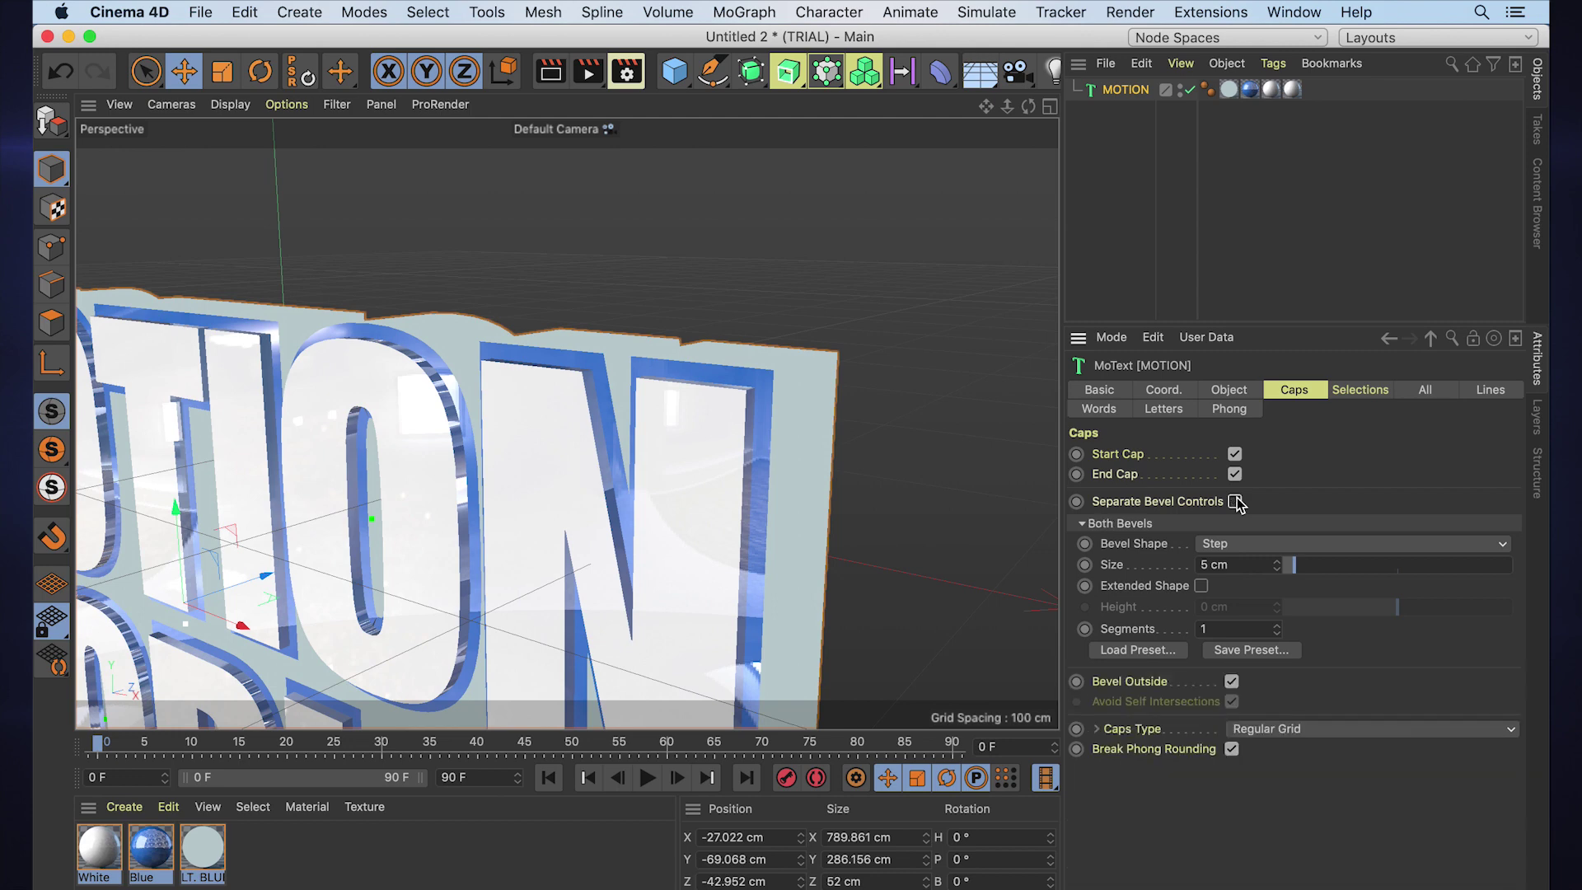
Step: Try the Round bevel shape with 16 segments on the text, then enlarge the bevel size and undo that
left_click(1270, 543)
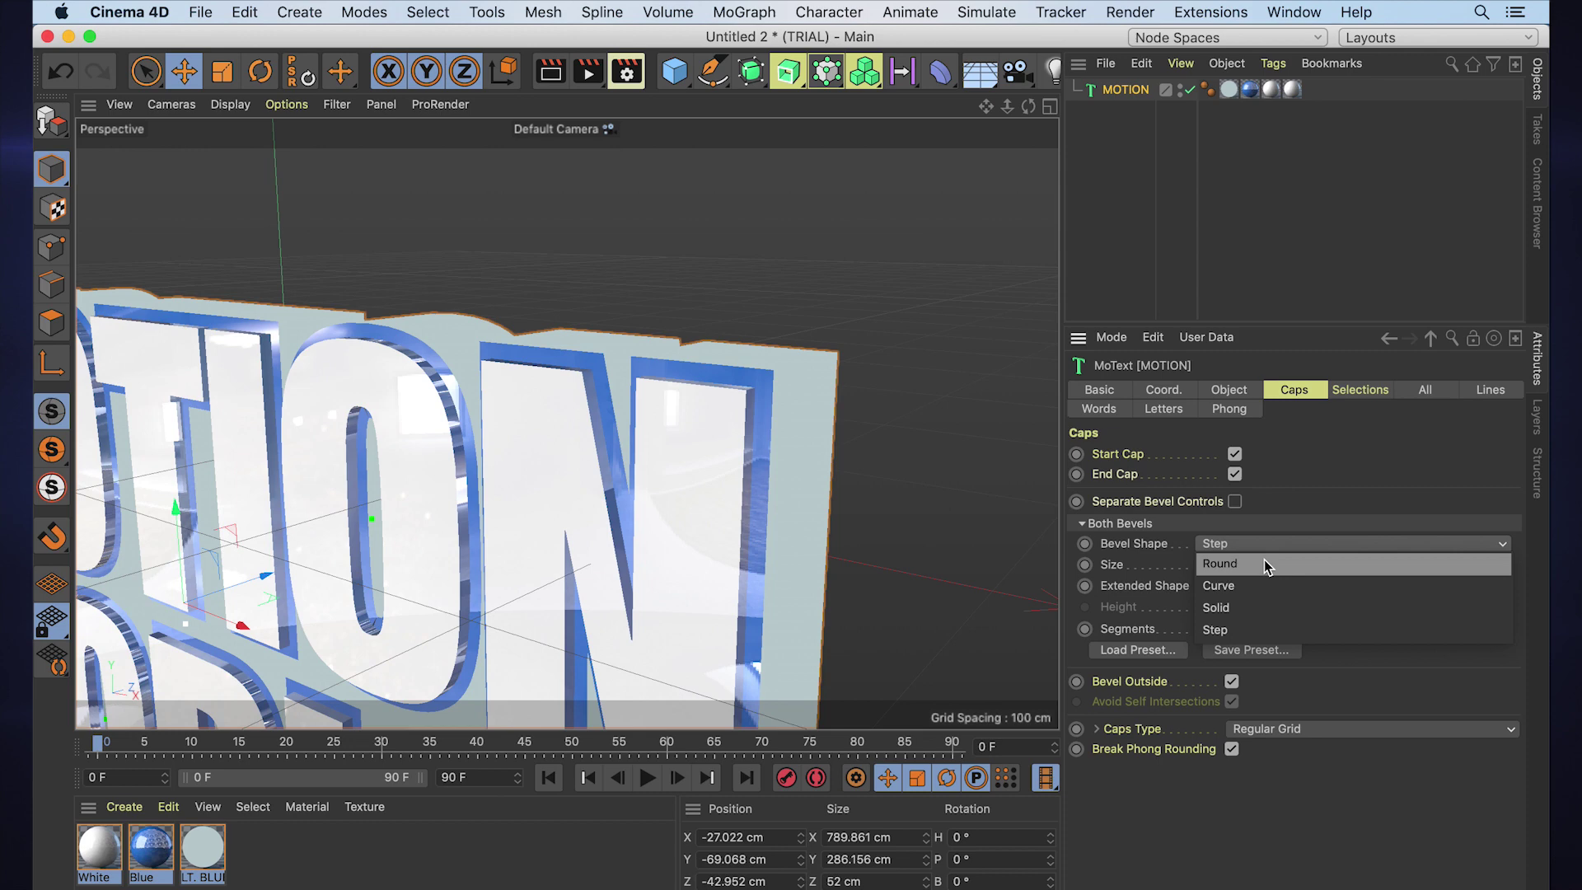
left_click(1248, 547)
left_click(1245, 545)
left_click(1229, 561)
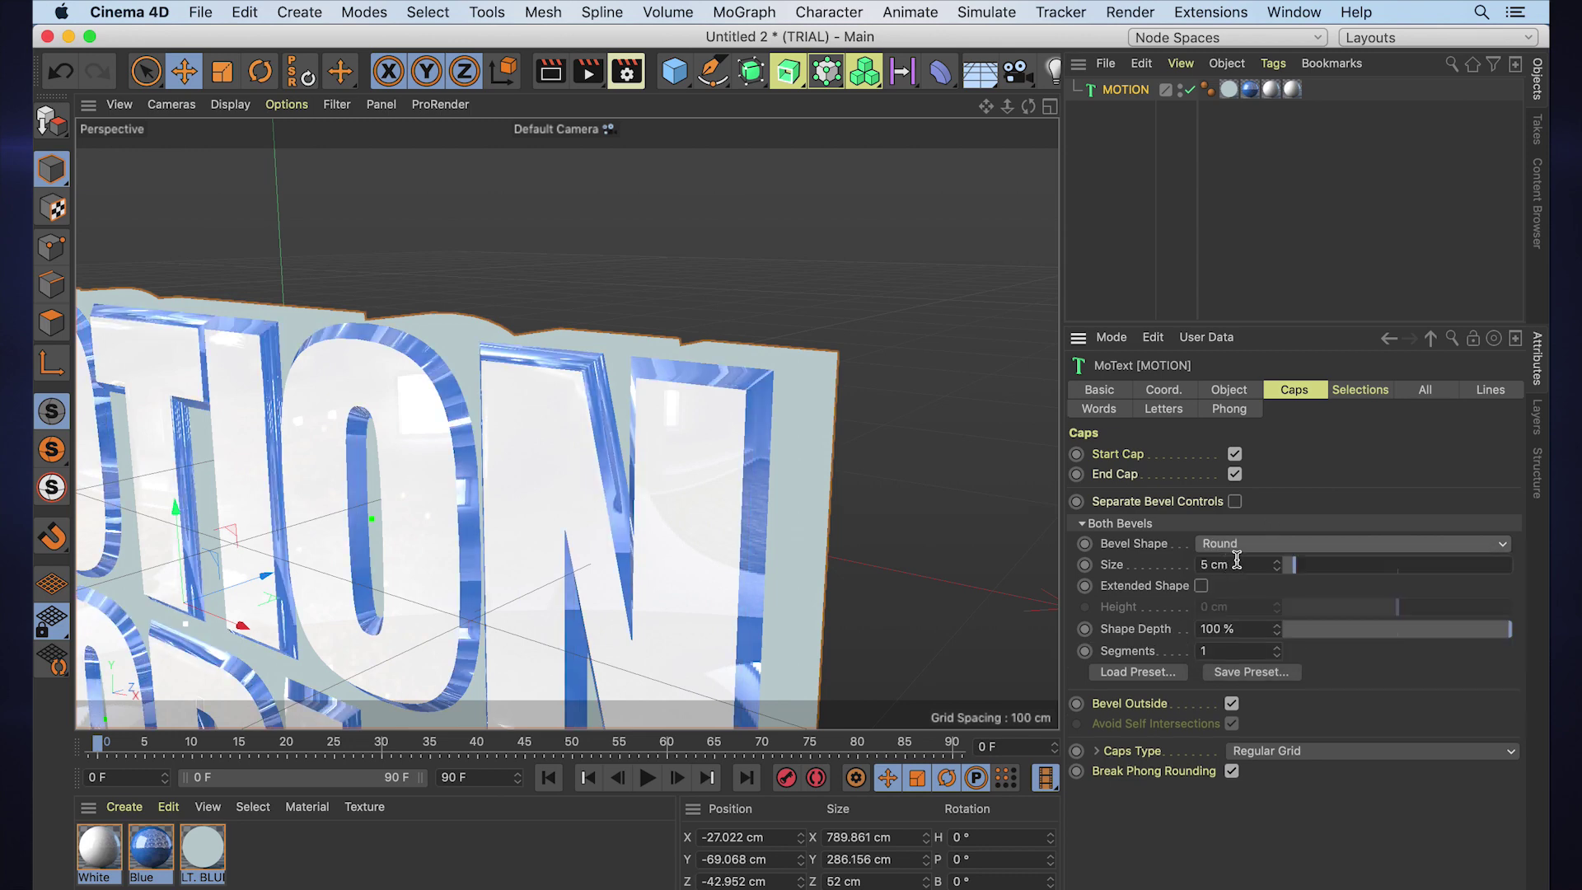
key("super+z")
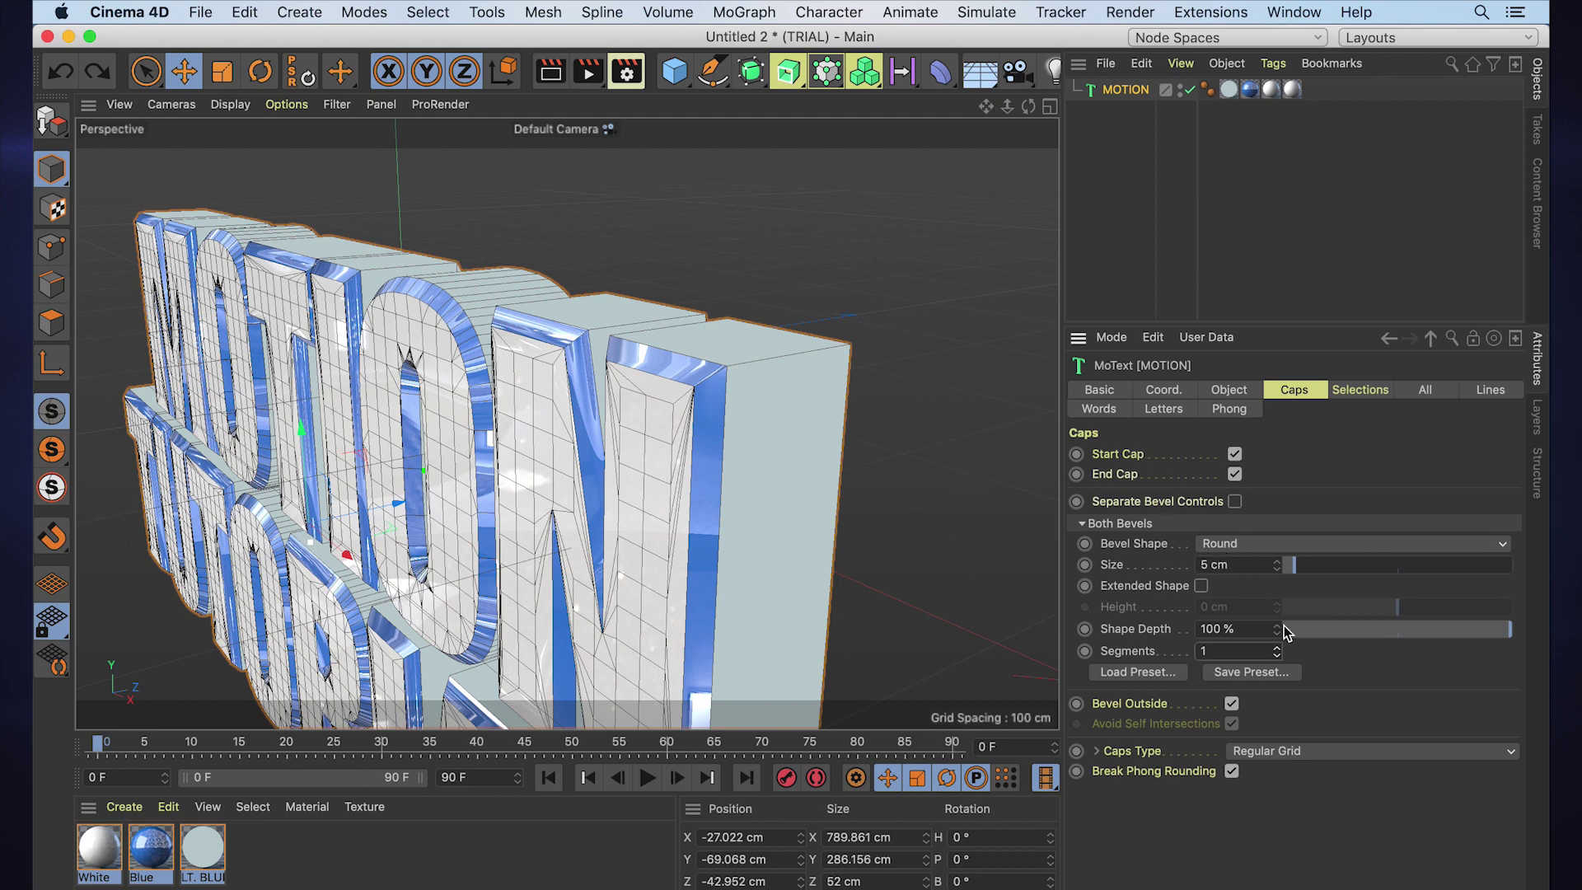
left_click_drag(1277, 652, 1280, 656)
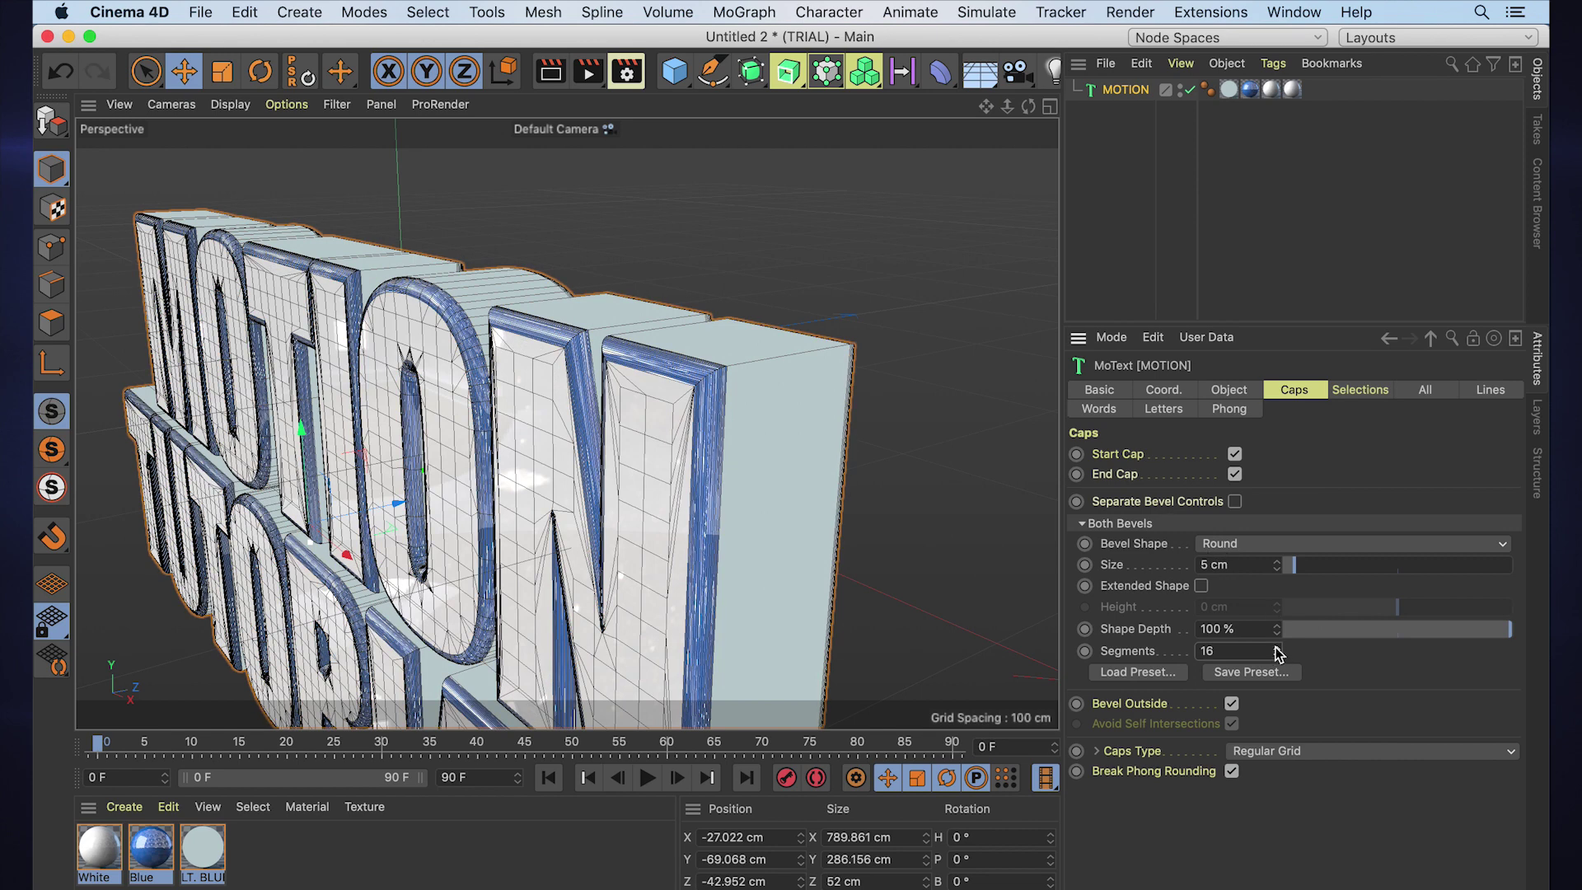
left_click_drag(1276, 565, 1277, 563)
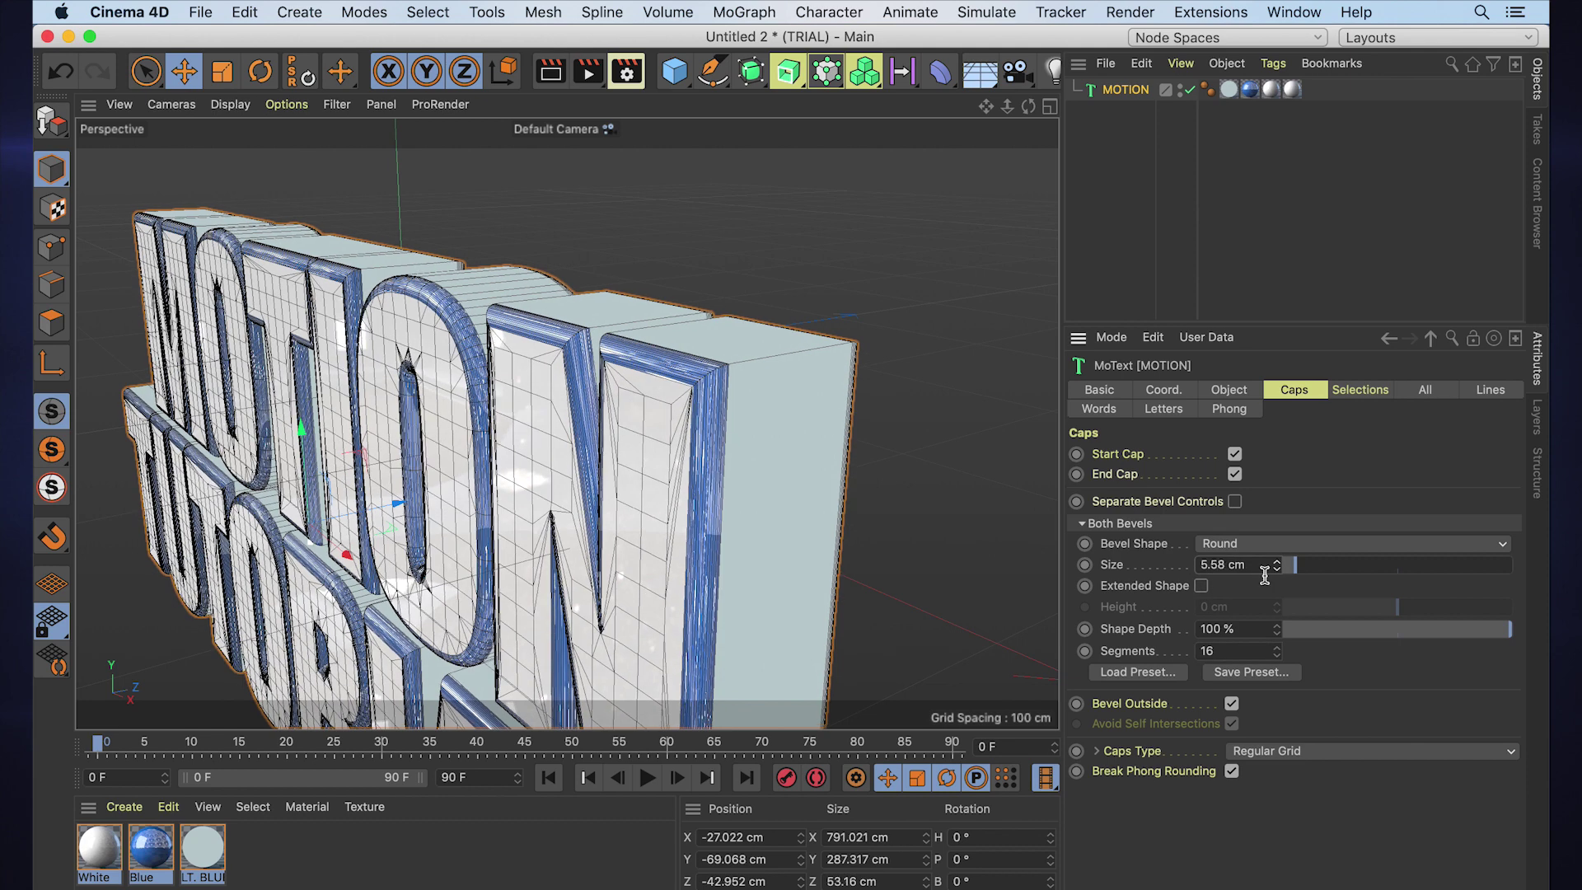
key("super+z")
Step: Try the Solid and then the Step bevel shape on the MOTION text
left_click(1241, 545)
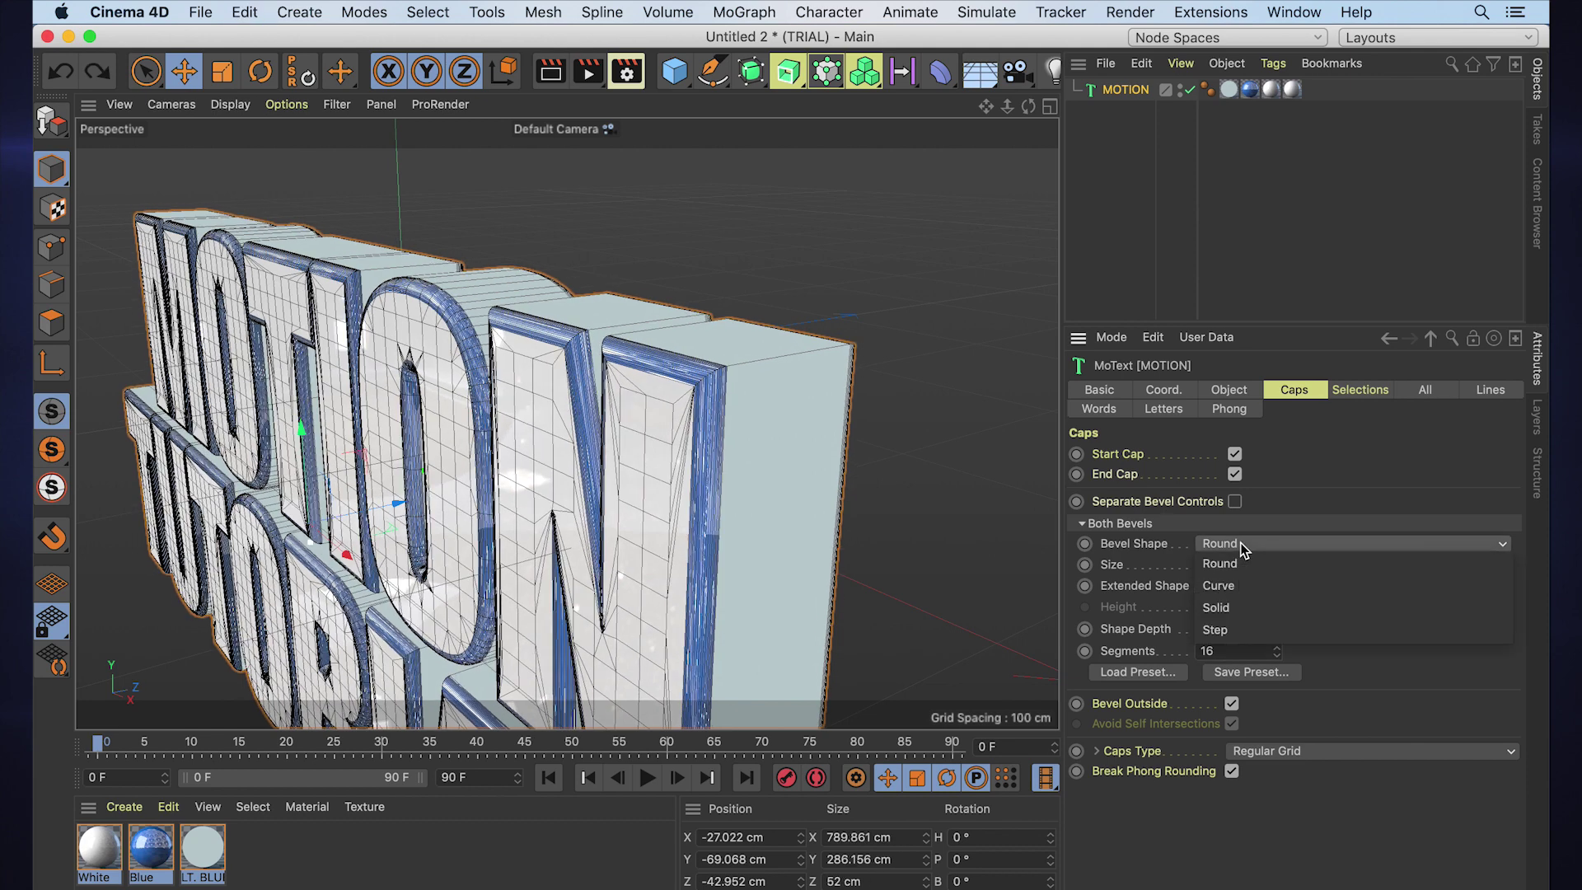
left_click(1248, 602)
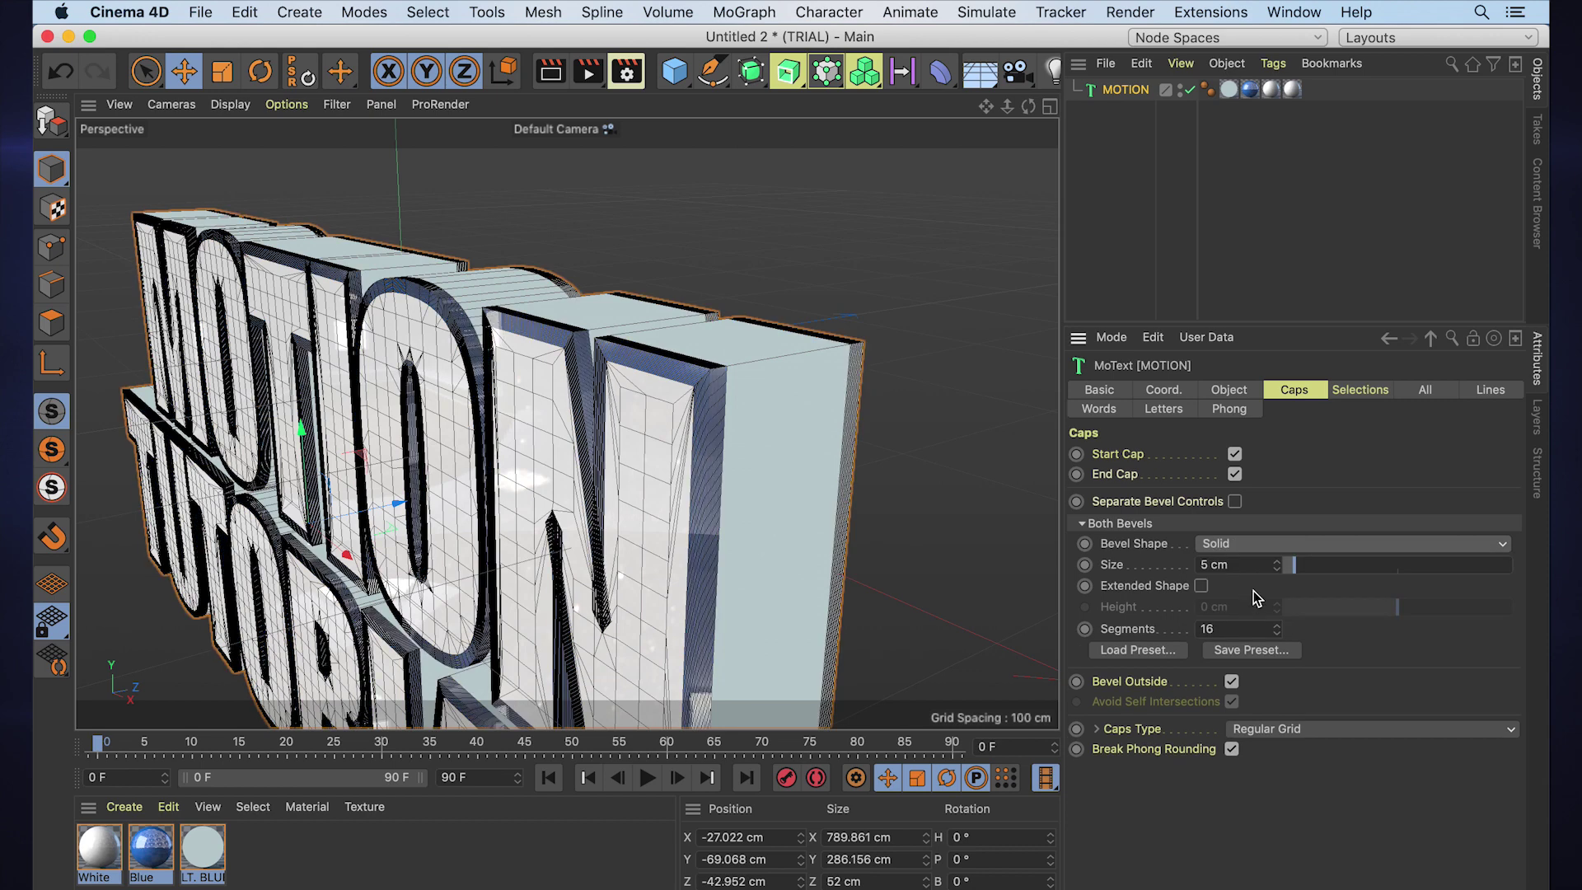
left_click(1264, 545)
left_click(1259, 629)
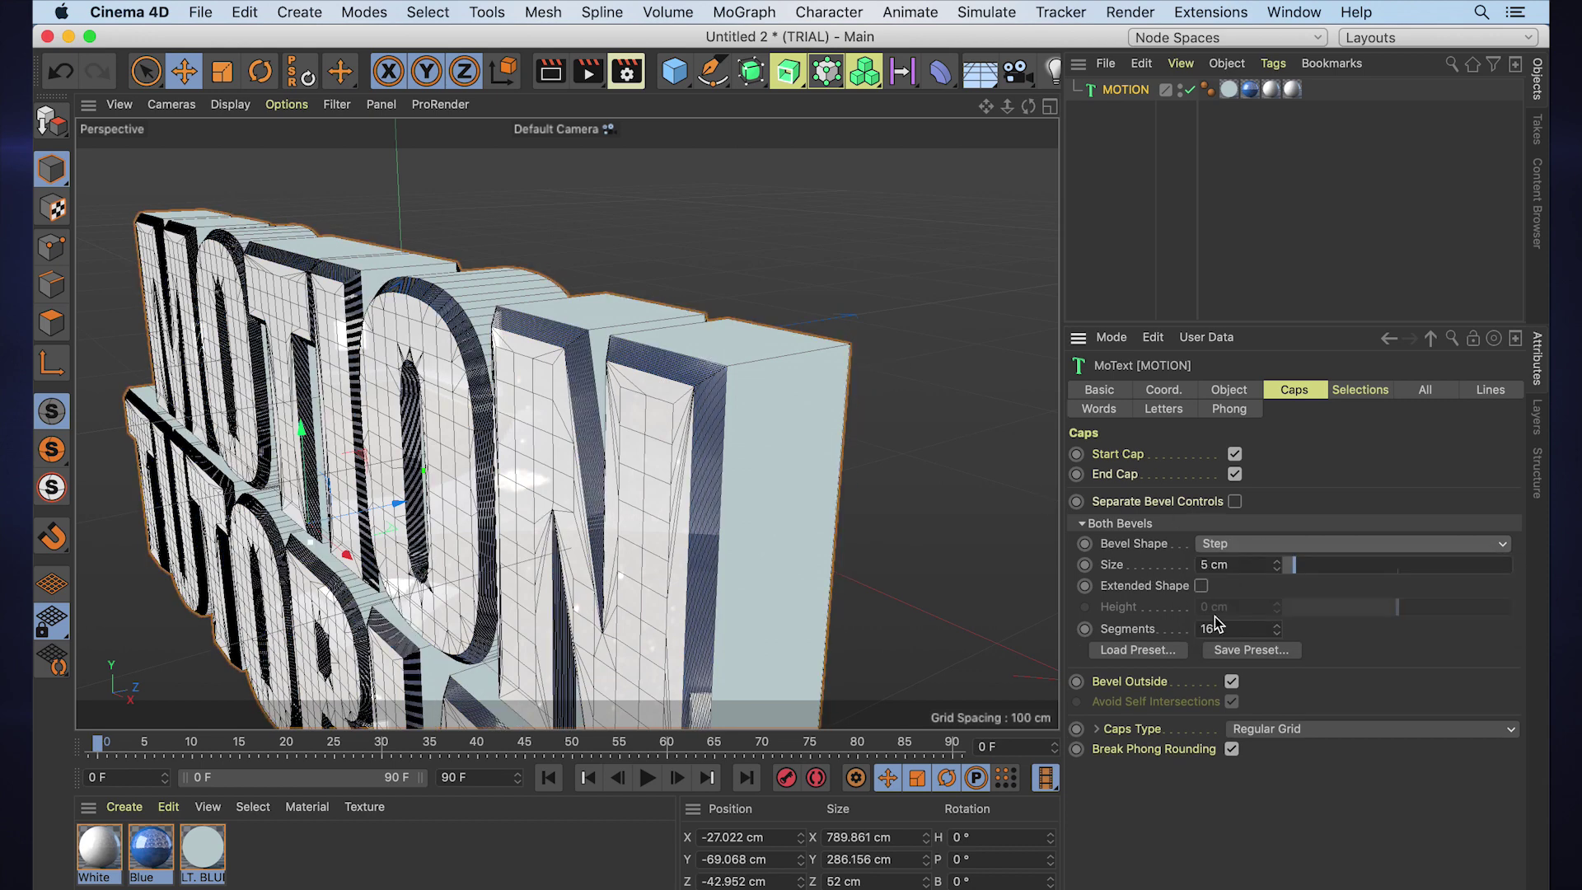
Step: Set the bevel's segments to 10 and preview the result briefly in an interactive render region
left_click(1276, 625)
left_click_drag(1276, 628, 1276, 684)
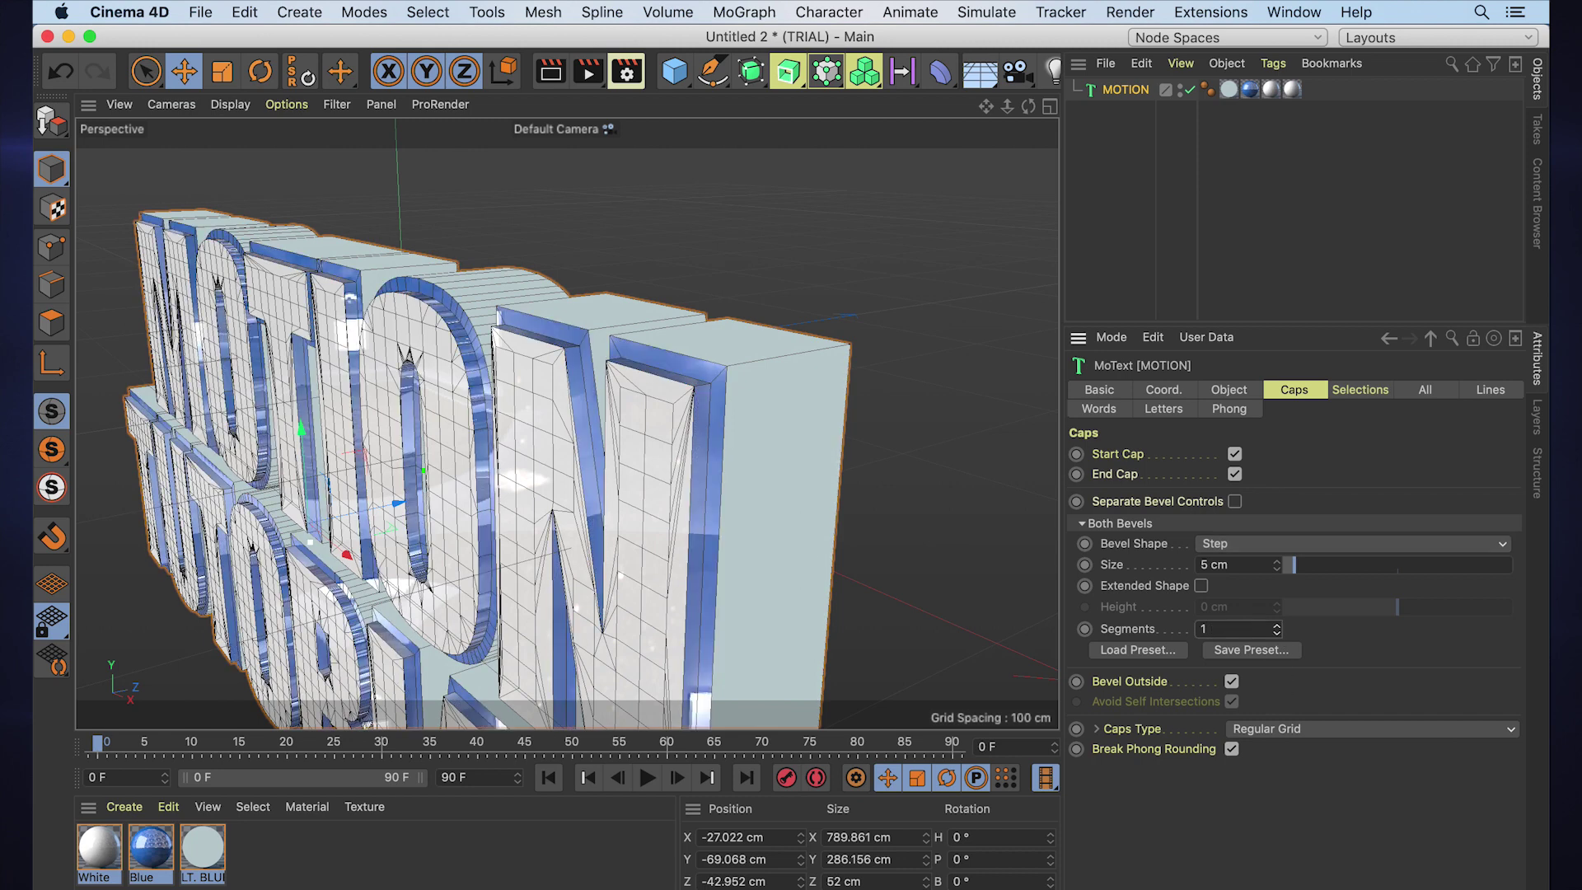
left_click(1278, 625)
left_click(1278, 626)
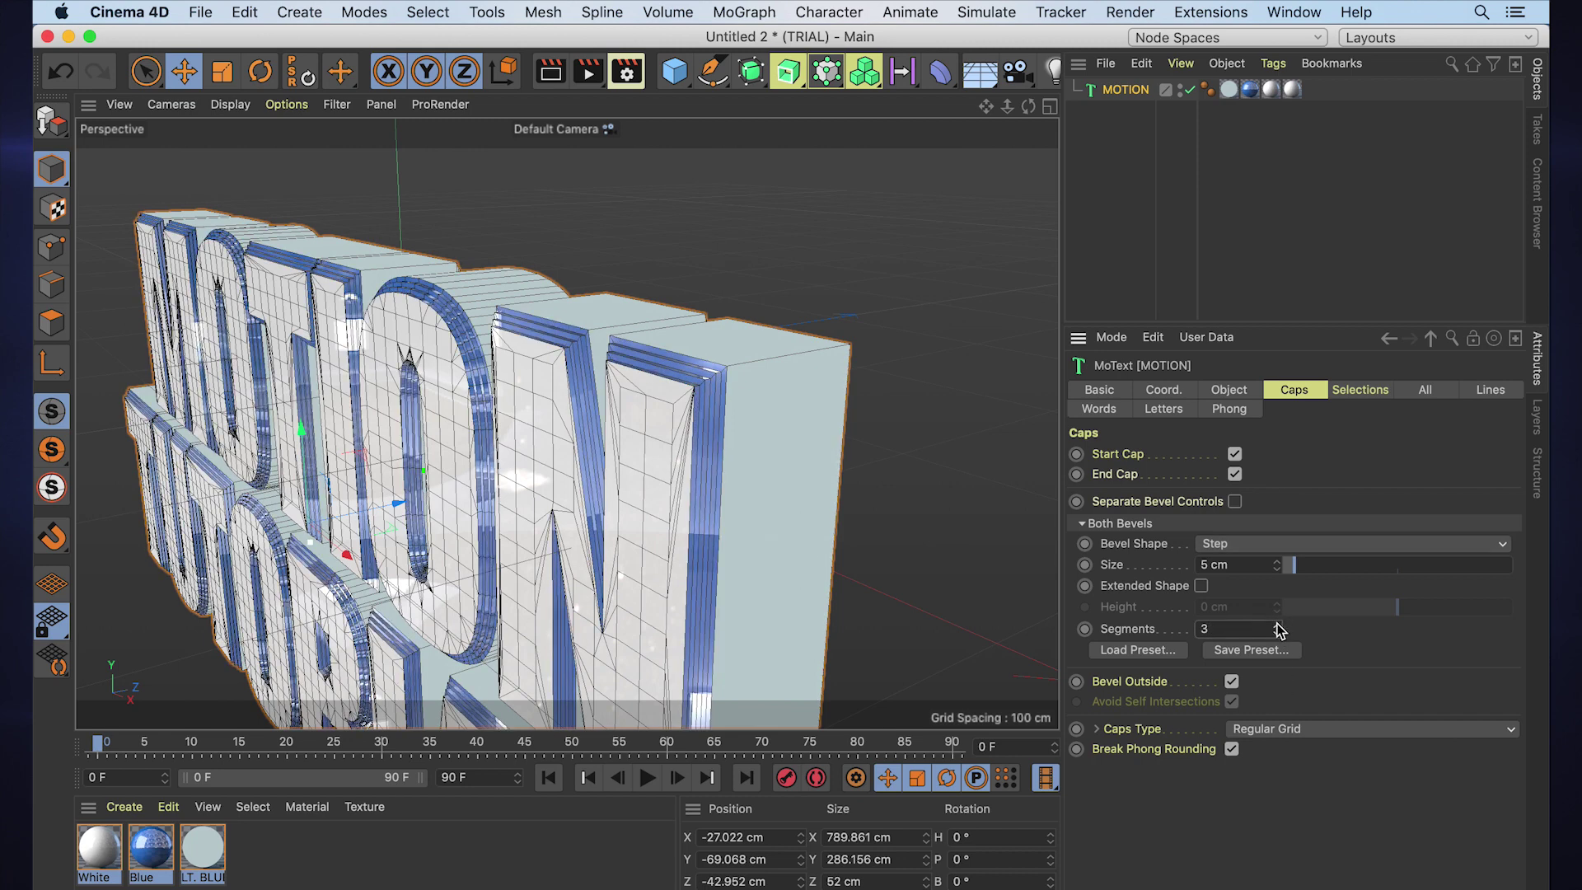
left_click(1276, 624)
left_click(1277, 625)
left_click(1276, 625)
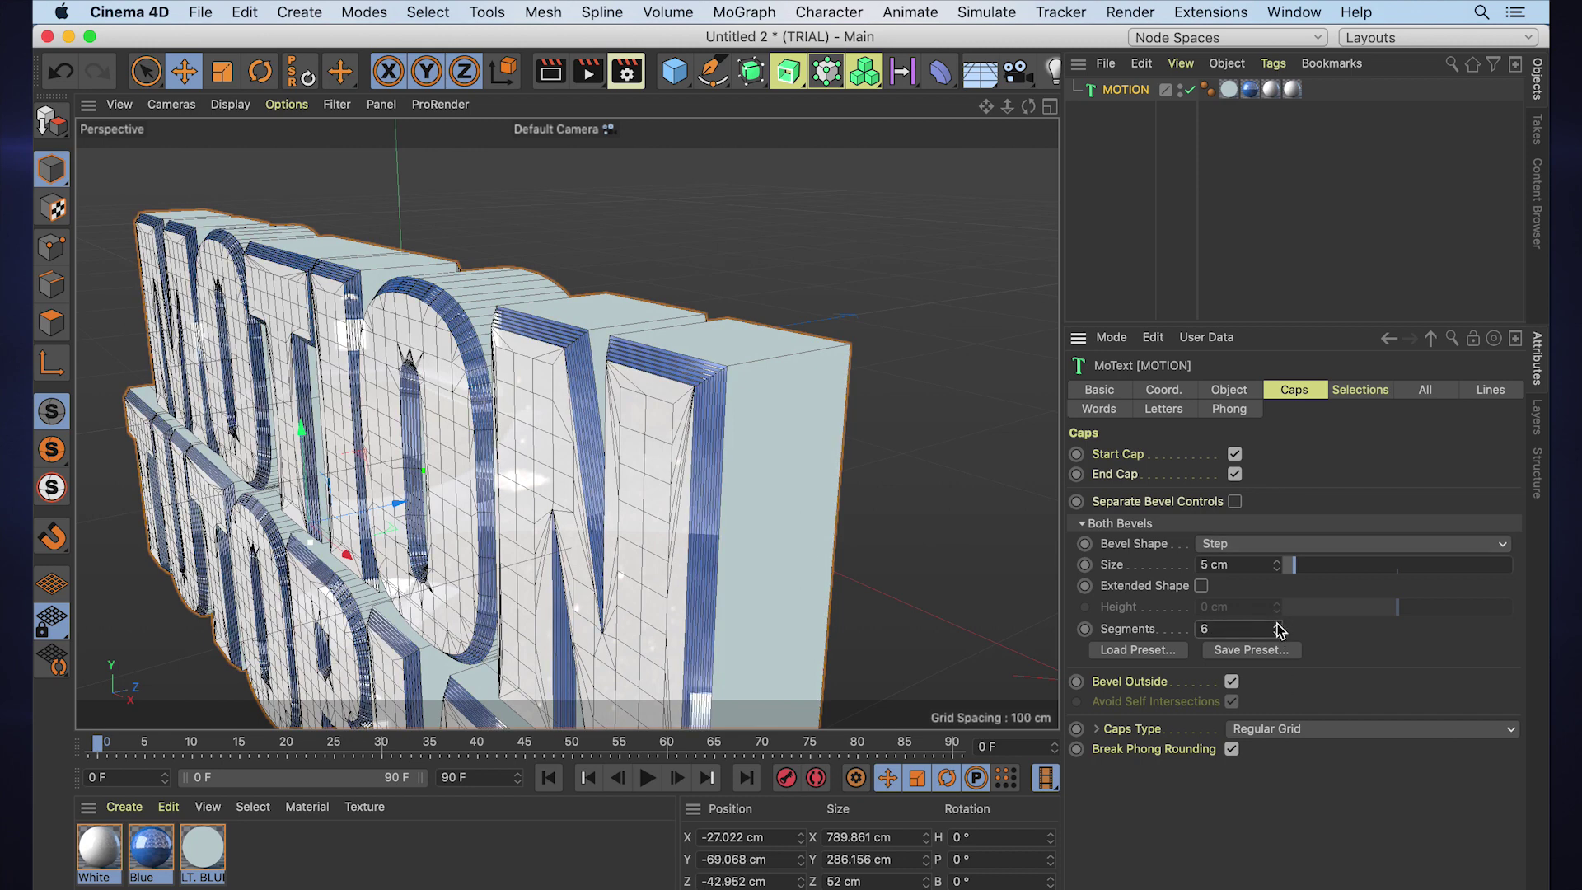
left_click(1276, 624)
left_click(1276, 625)
left_click(1276, 624)
left_click(1277, 625)
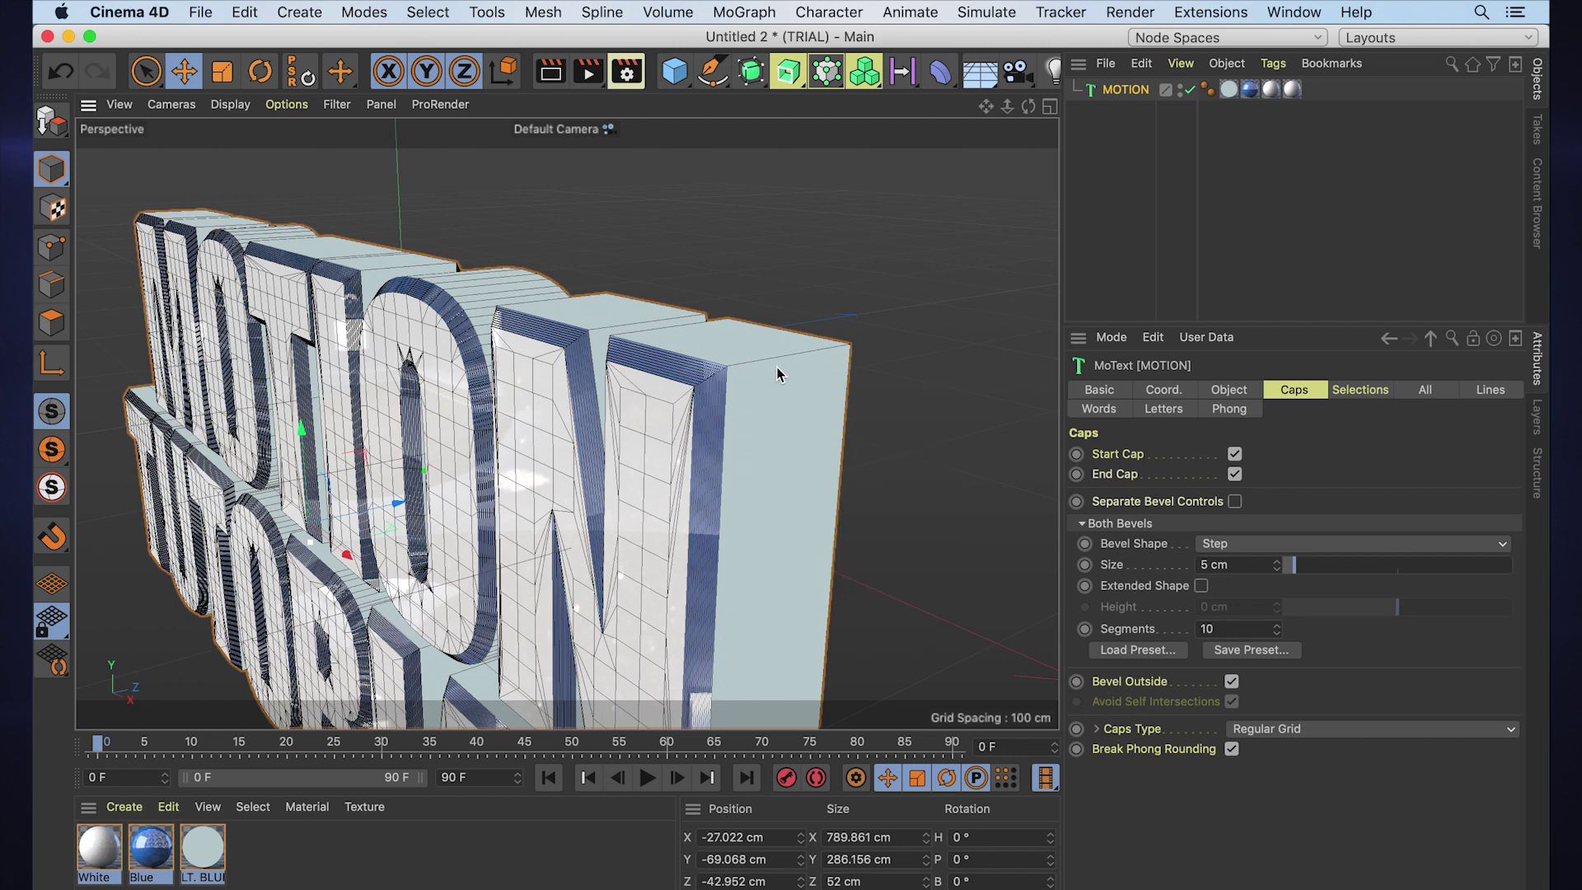
key("alt+r")
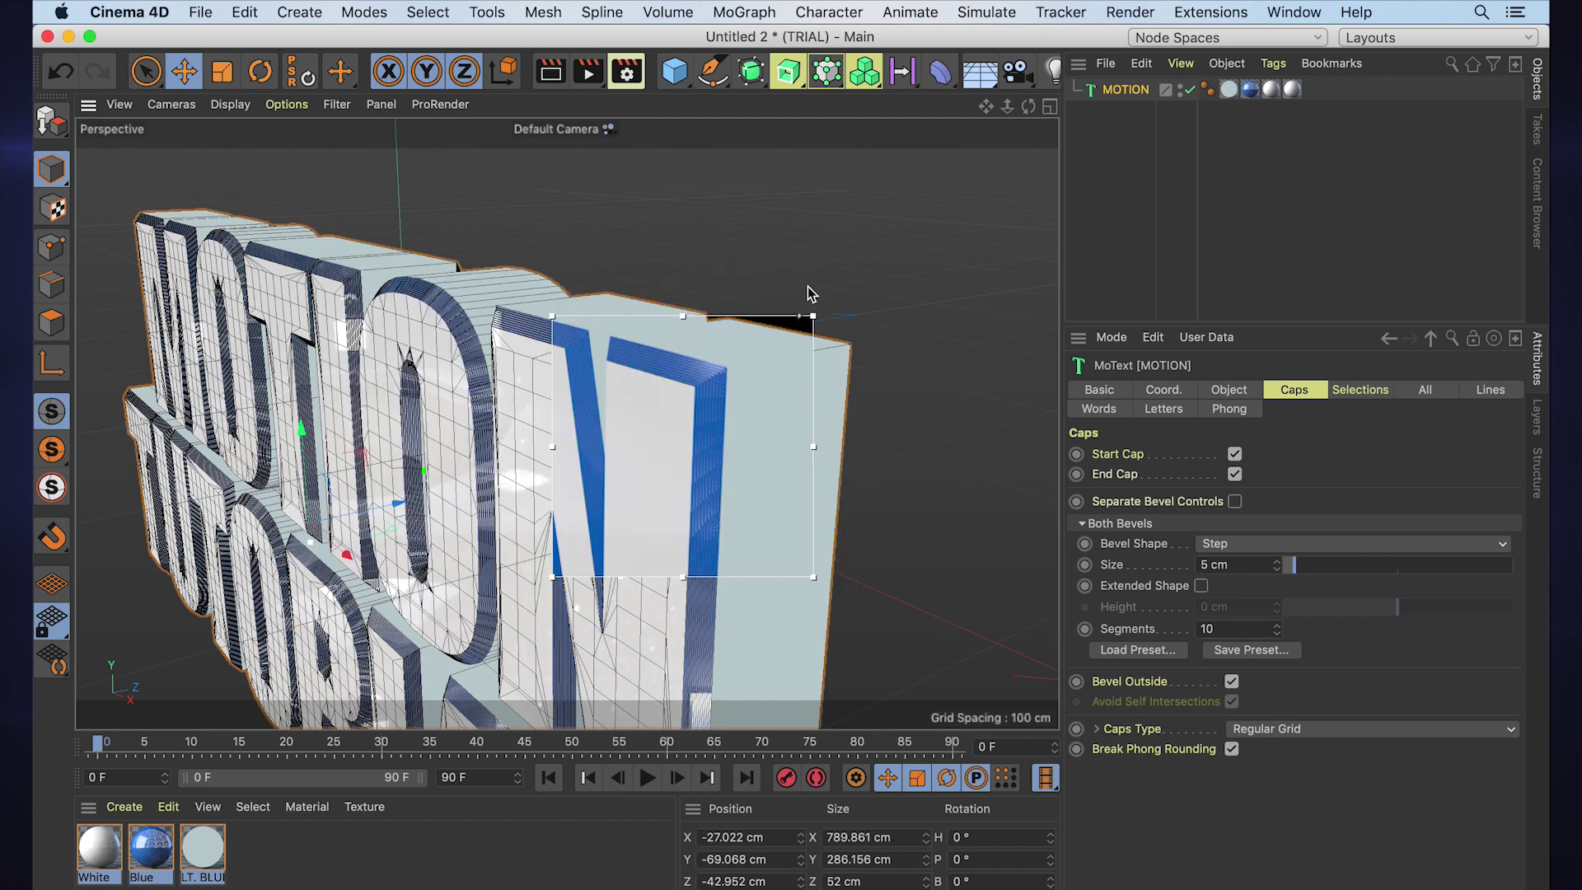
key("alt+r")
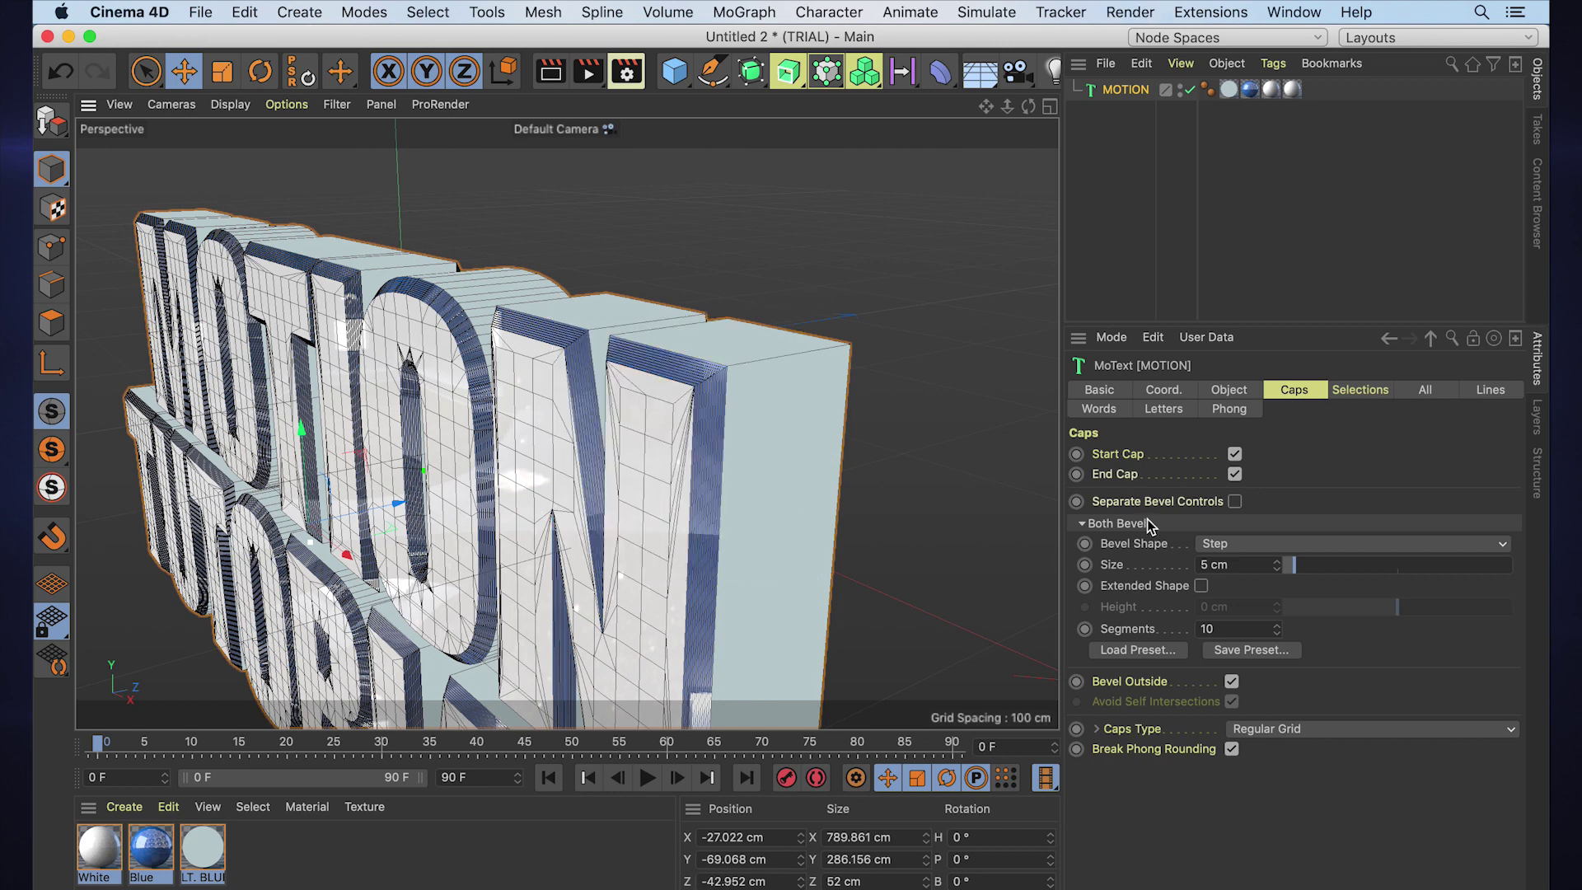
Step: Change the bevel shape to Curve, give its curve graph more room, and preview the bevel in the interactive render region
left_click(1222, 552)
left_click(1234, 587)
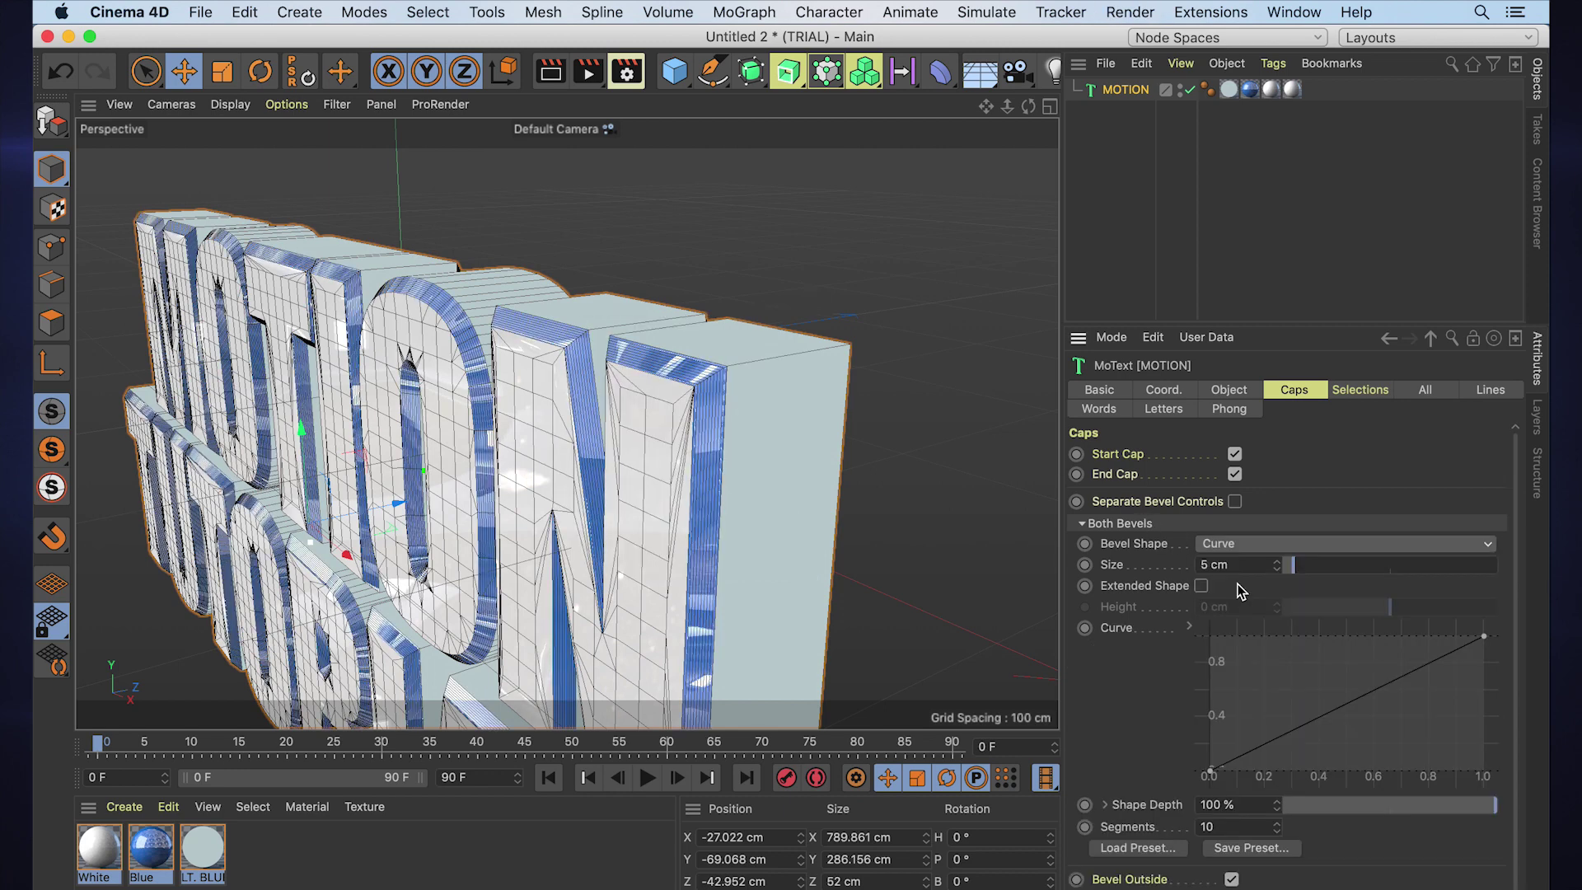
left_click_drag(1127, 323, 1128, 254)
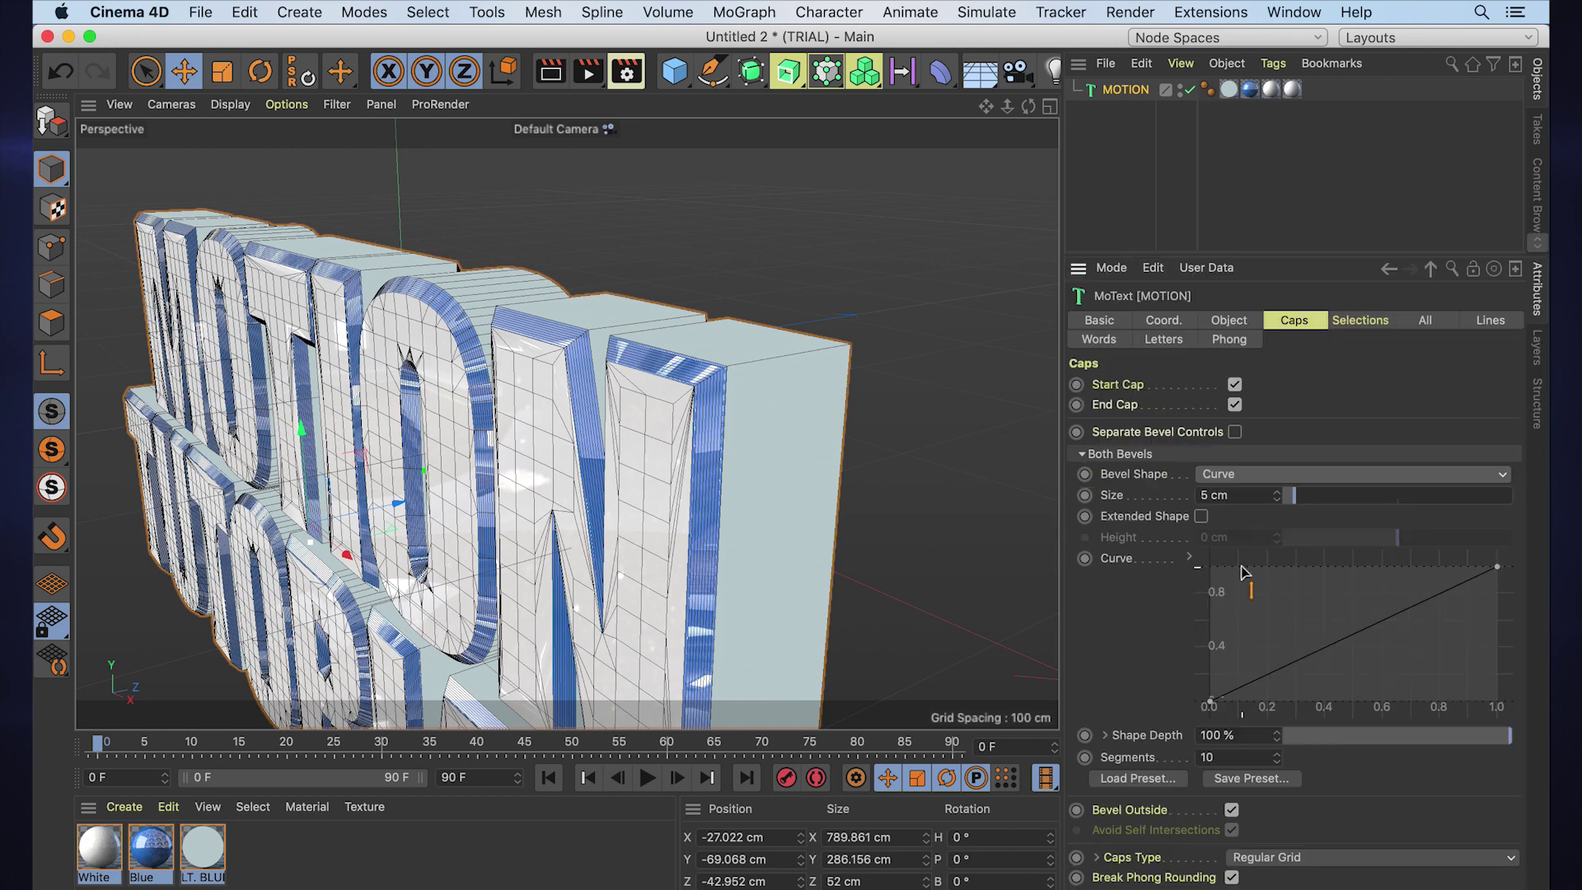
key("super+z")
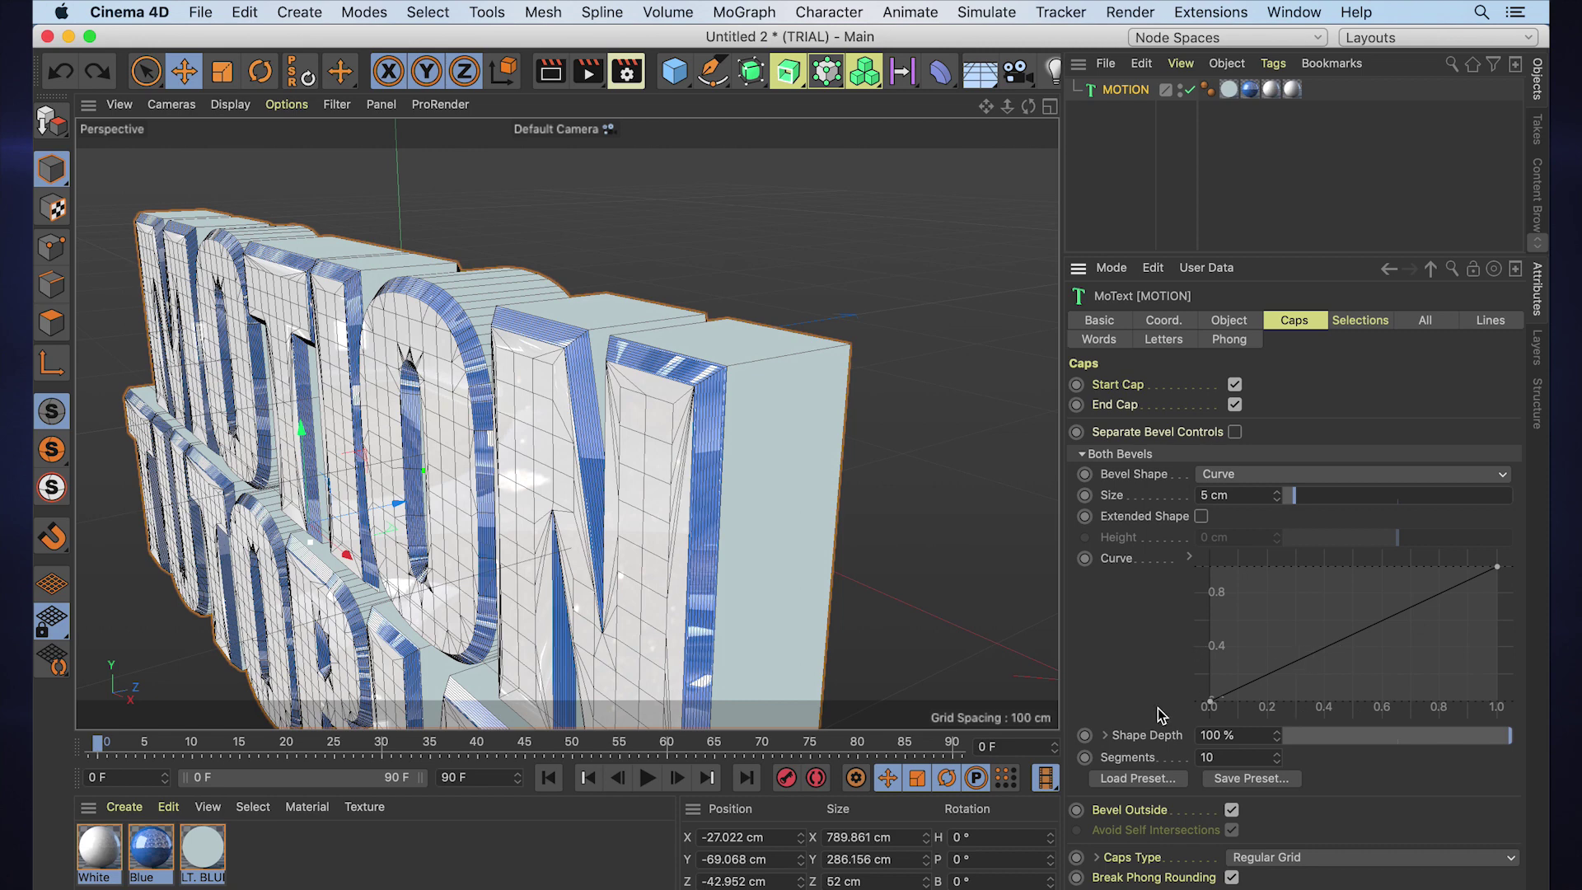
key("alt+r")
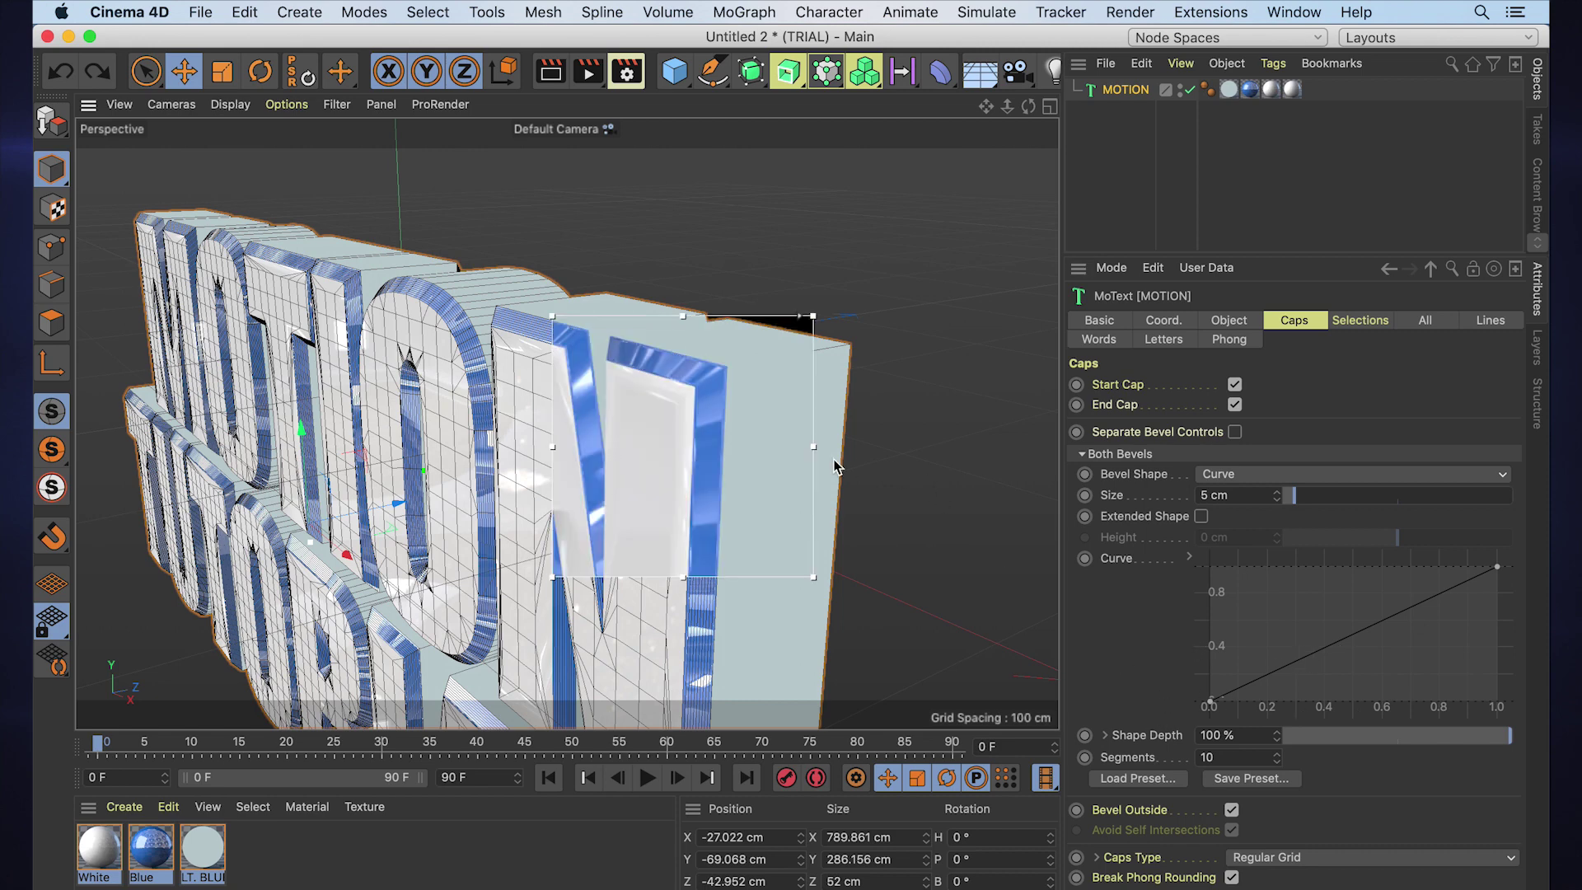
key("alt+r")
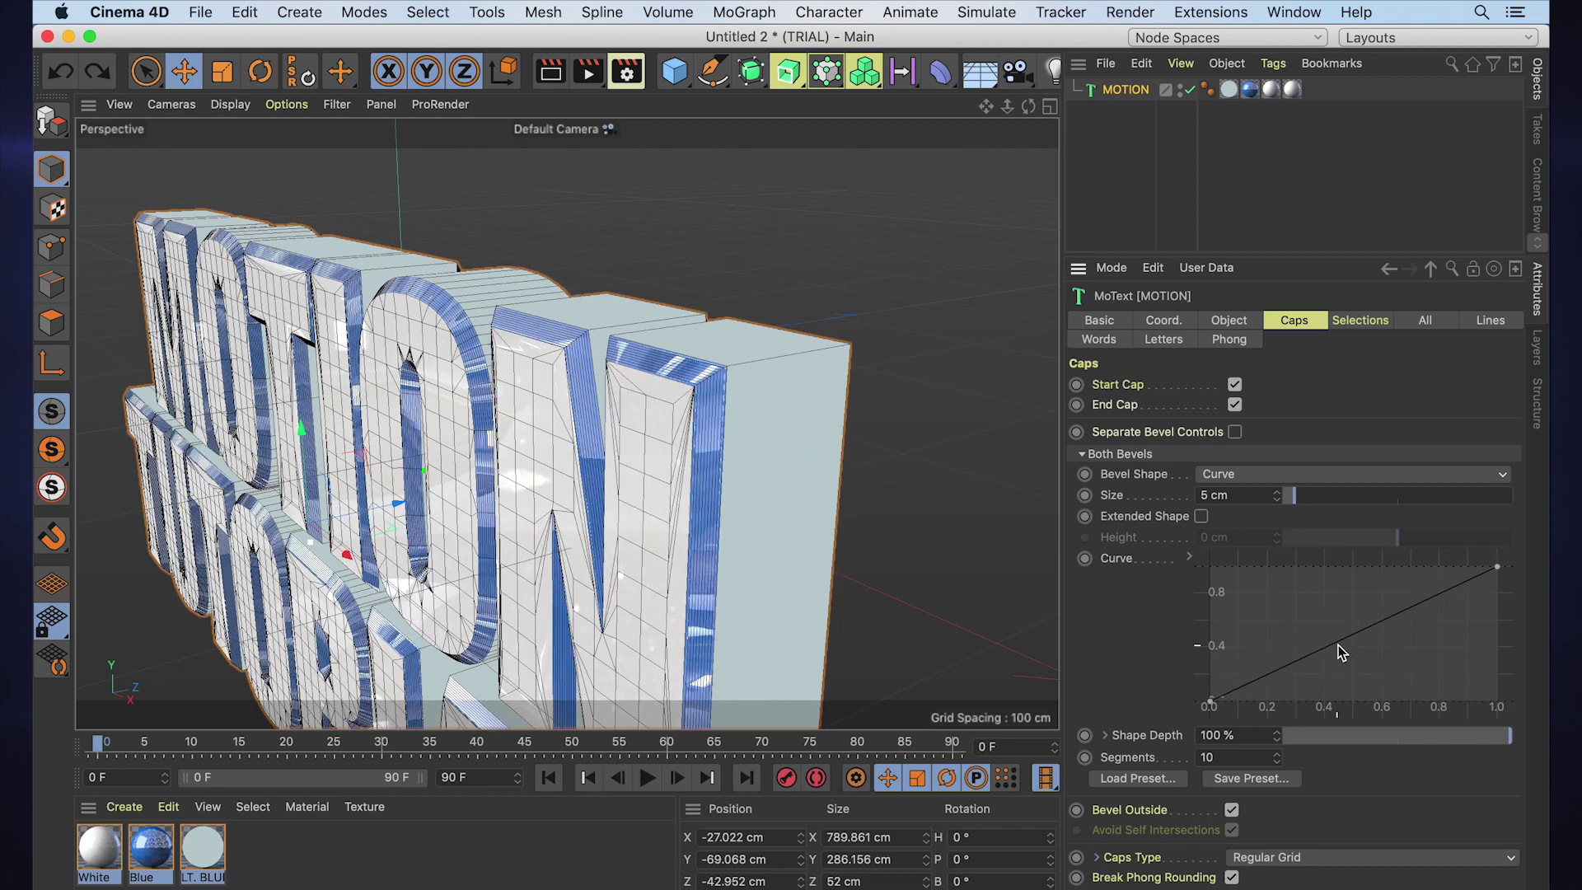
Step: Add a point to the bevel curve at about 0.42, 0.6 to bow it upward, and use Gouraud shading without lines
left_click(1341, 653, "ctrl")
left_click_drag(1342, 652, 1330, 620)
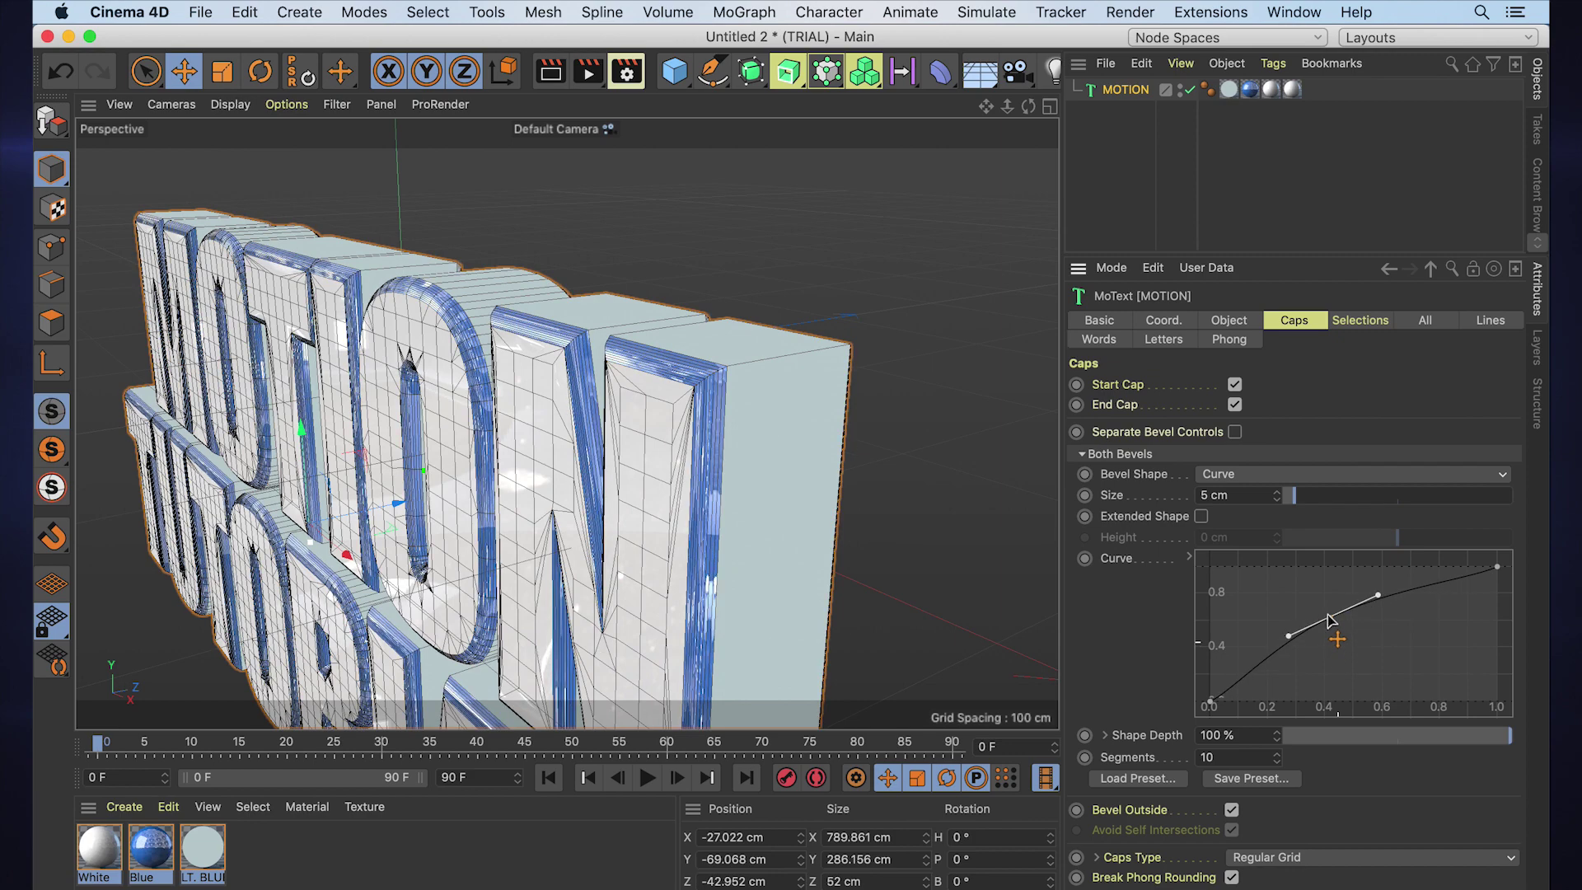
key("n")
key("a")
Step: Try lowering the middle curve point to about 0.53, 0.4, inspect the bevel on the letter N, and undo the move
left_click_drag(1328, 614, 1361, 644)
scroll(706, 429, "up", 8)
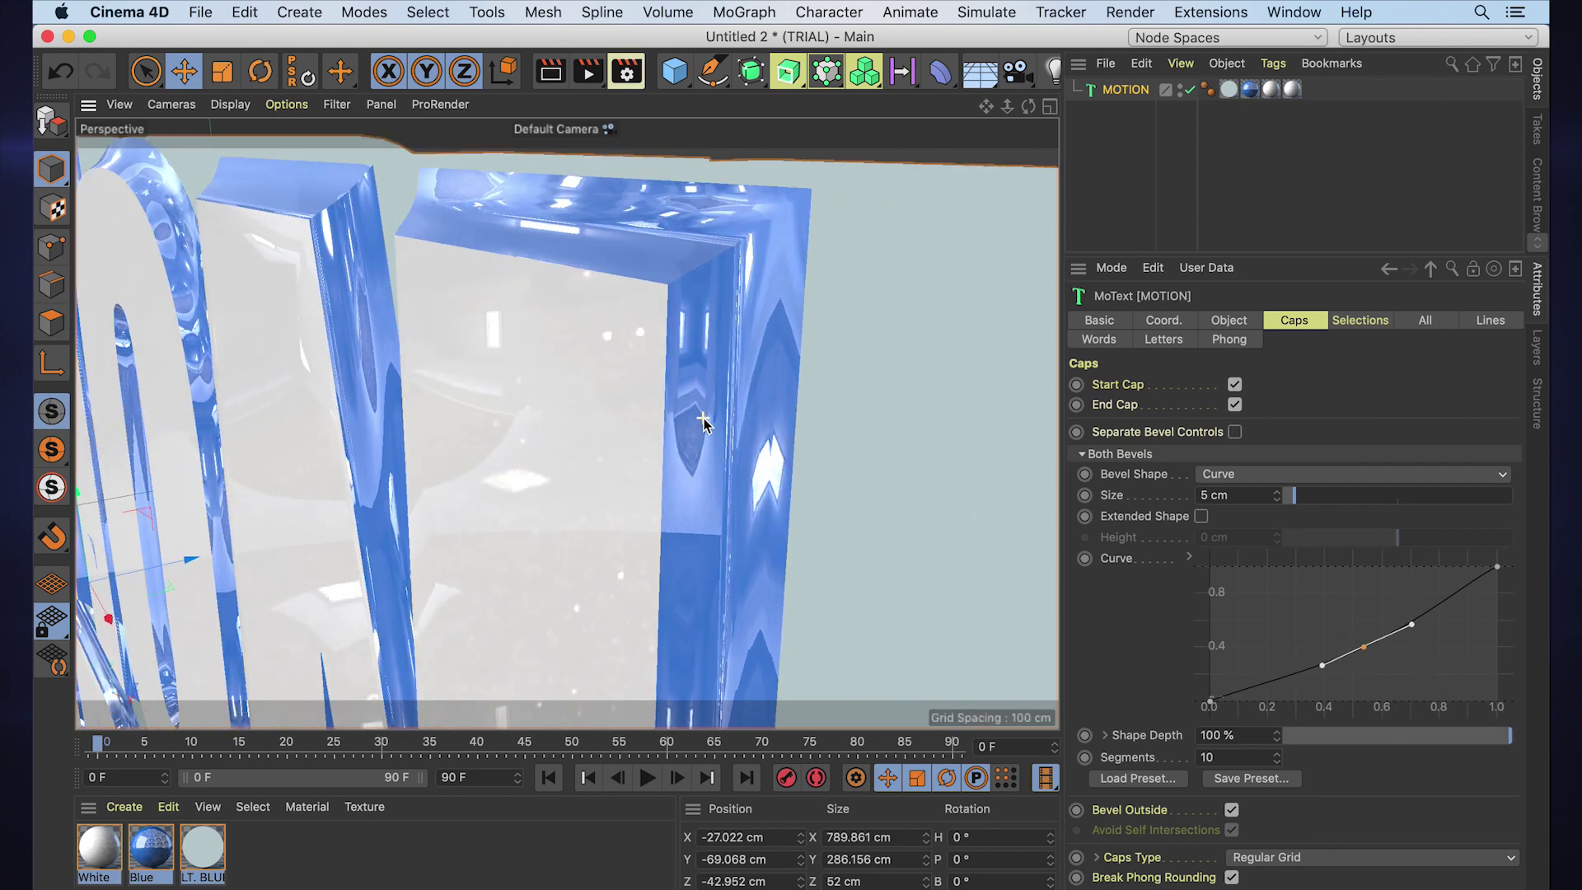
scroll(702, 421, "down", 10)
scroll(731, 395, "up", 5)
left_click_drag(754, 405, 817, 393, "alt")
key("super+z")
key("super+z")
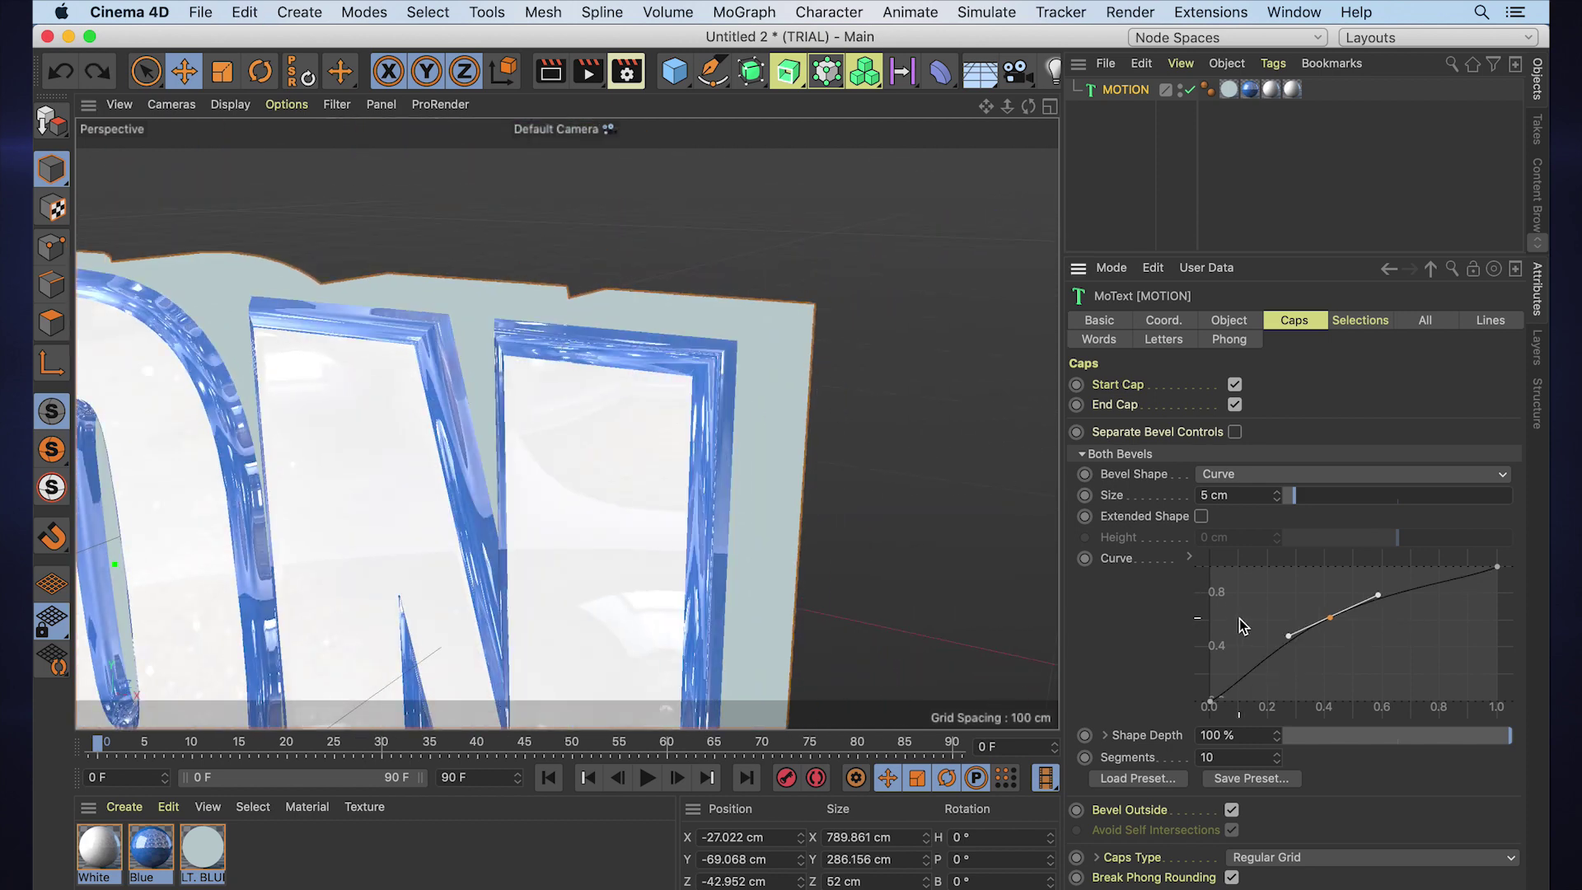
Step: Undo the middle curve point and add bevel curve points at about (0.1, 0.55), (0.4, 0.35), (0.6, 0.75) and (0.8, 0.6)
key("super+z")
left_click(1246, 685, "ctrl")
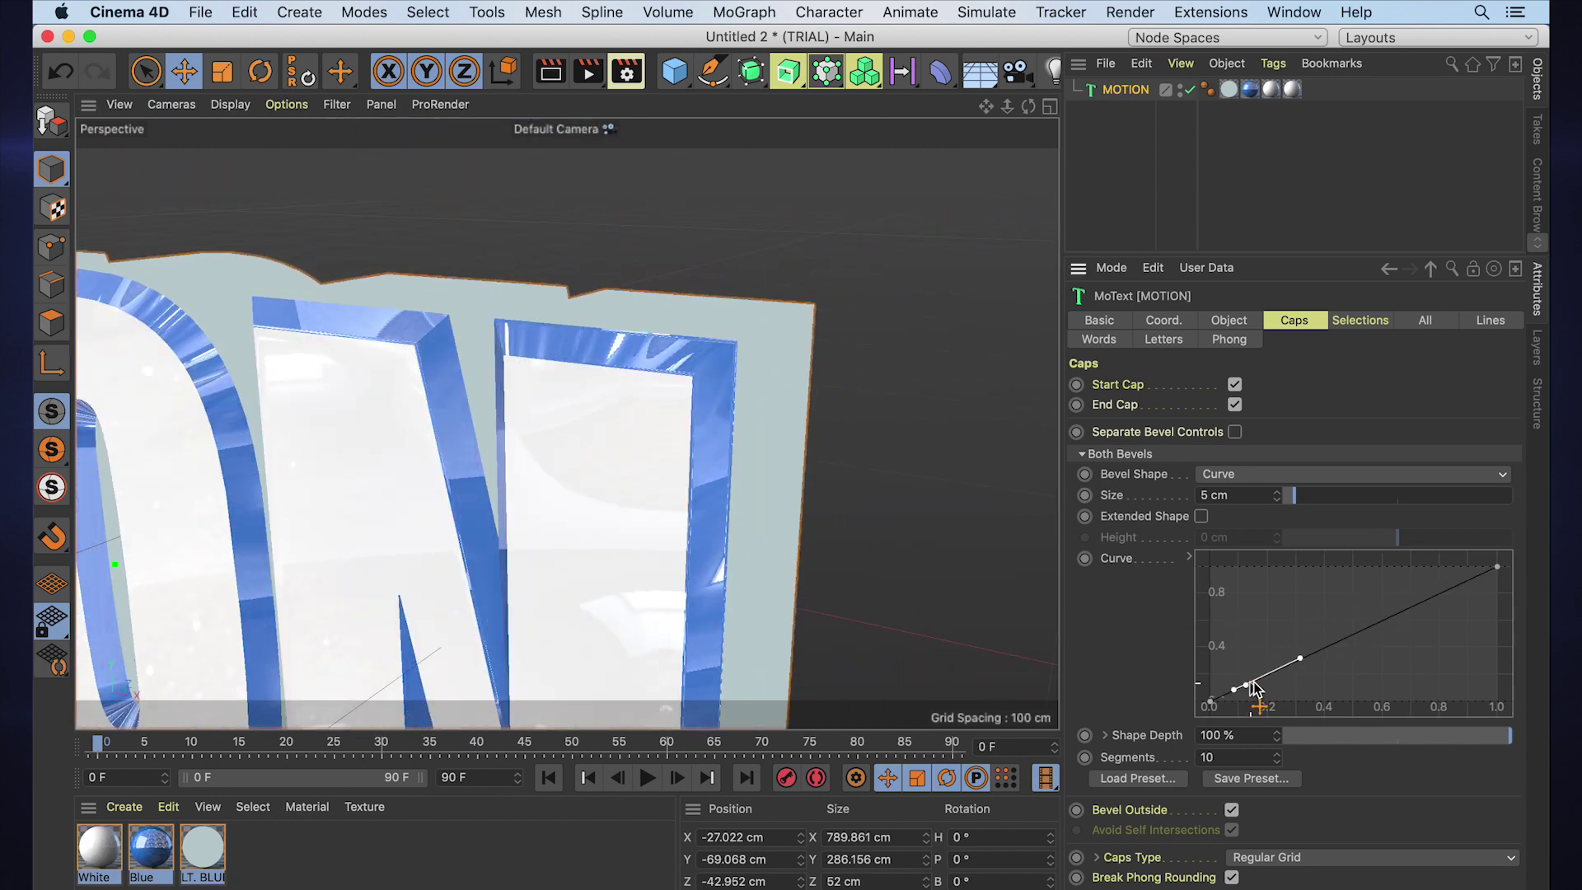
left_click(1315, 653, "ctrl")
left_click_drag(1316, 653, 1242, 628)
left_click(1213, 699)
left_click_drag(947, 495, 914, 512, "alt")
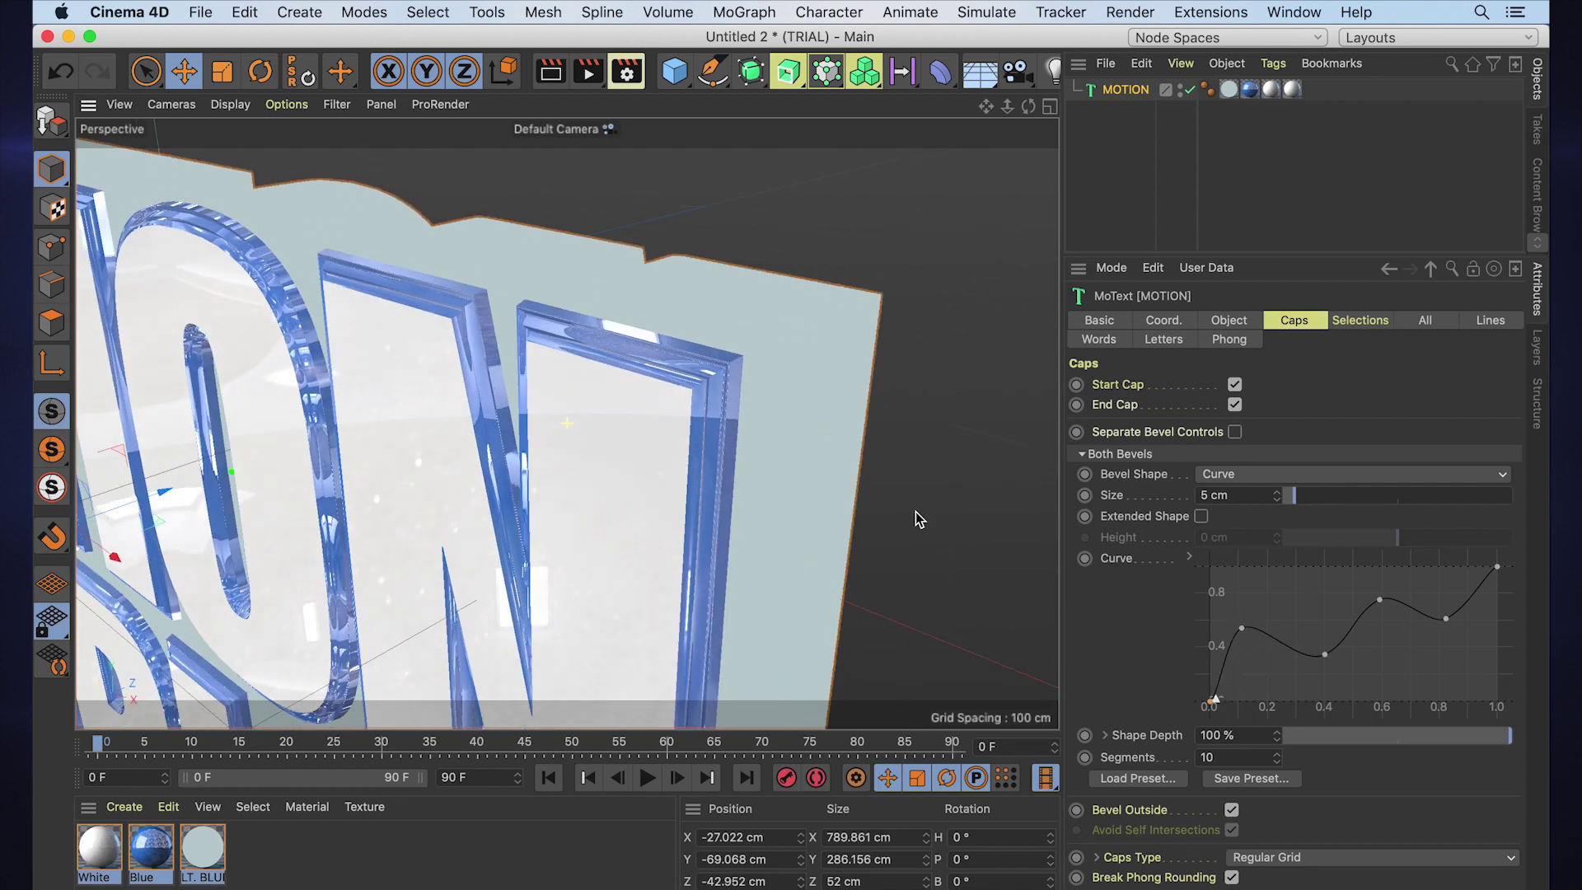
Step: Refine the curve with a point at about 0.88, 0.85 and the end at 1.0, 0.75, previewing the bevel in an interactive render region
left_click_drag(1448, 626, 1497, 601)
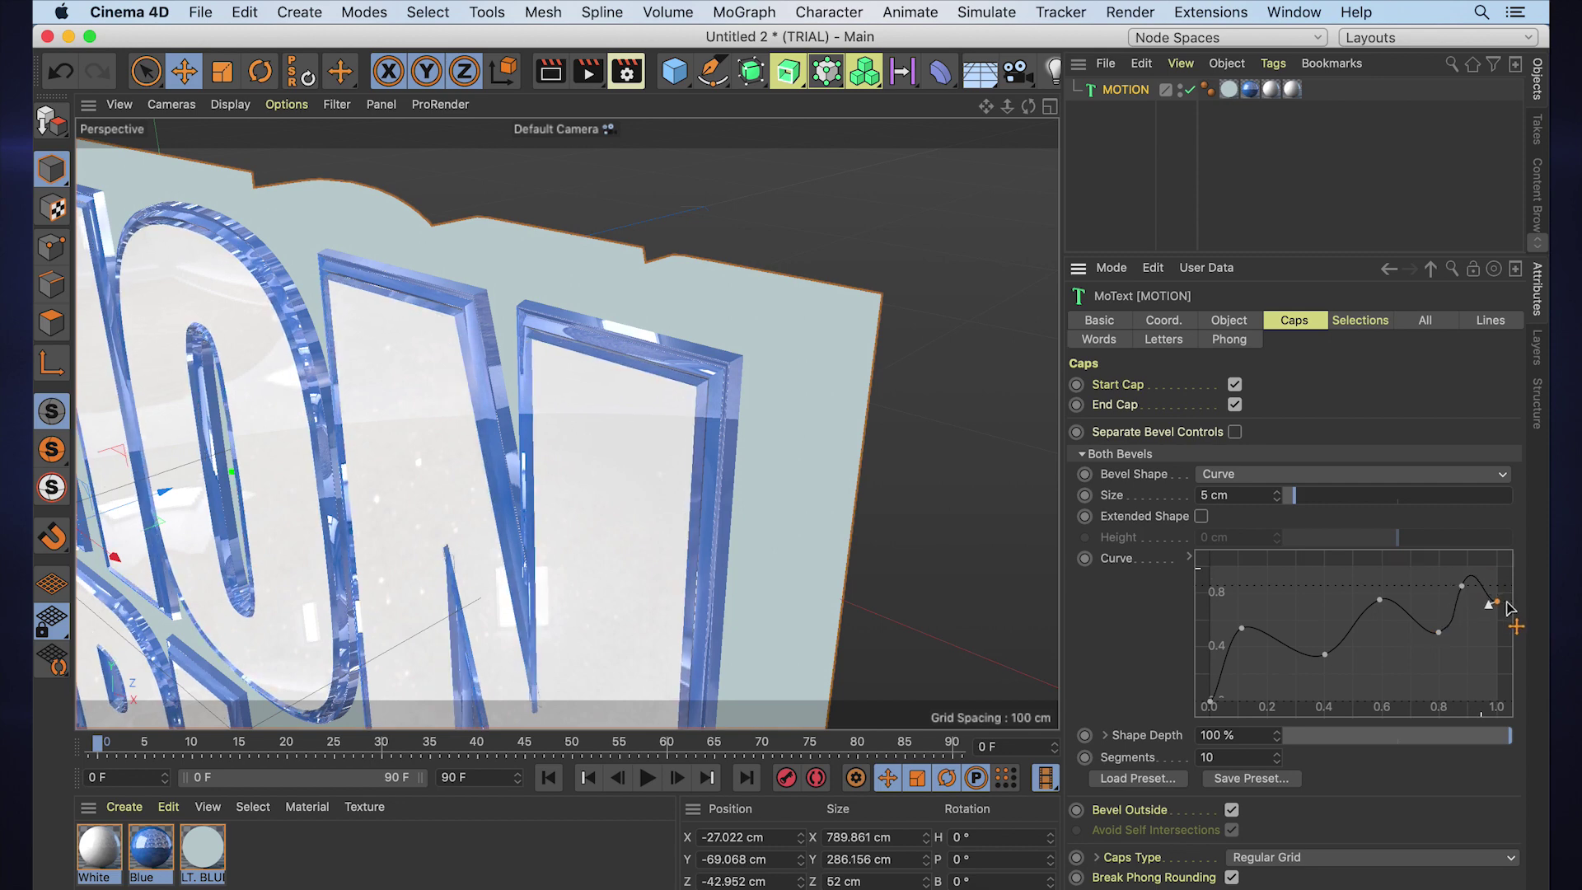
key("alt+r")
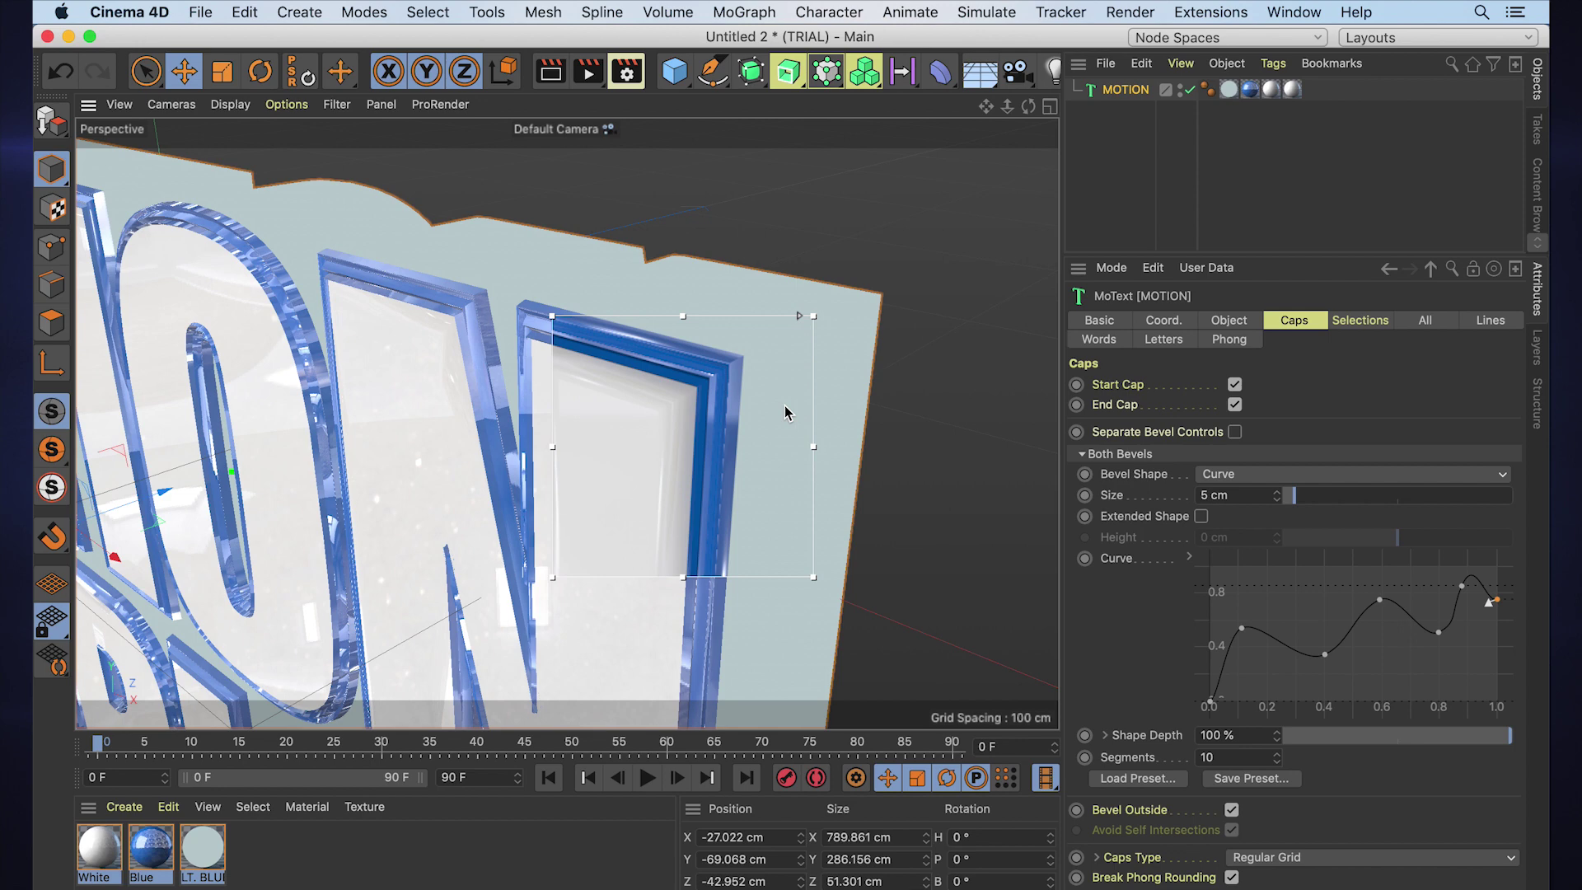
mouse_move(1212, 701)
left_mouse_down()
mouse_move(1236, 705)
mouse_move(1218, 701)
left_mouse_up()
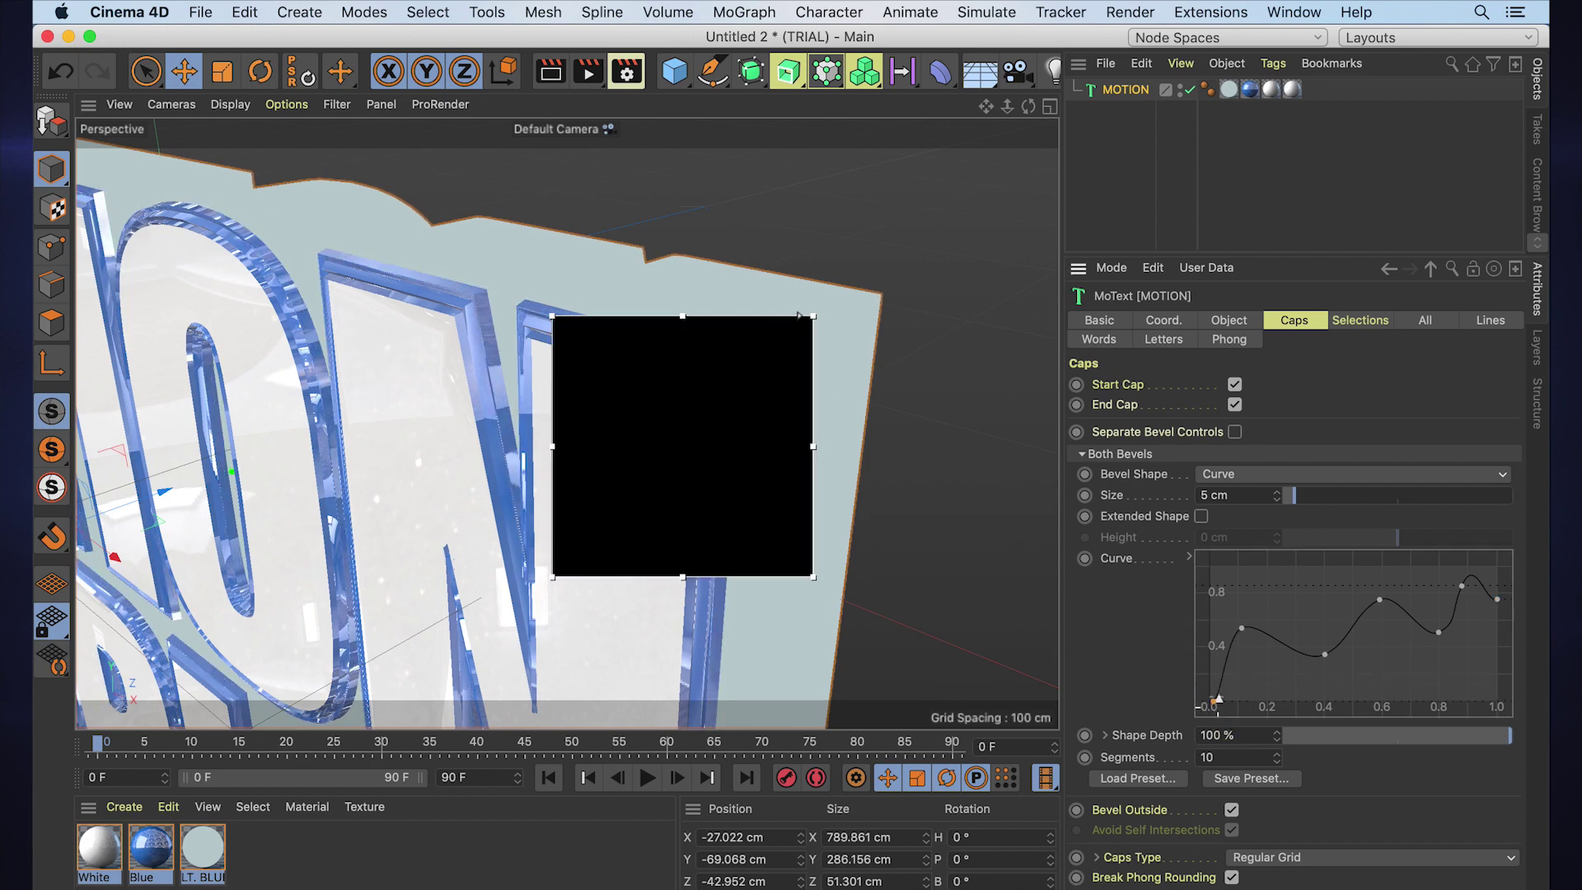
left_click(1325, 656)
mouse_move(1343, 646)
left_mouse_down()
mouse_move(1375, 644)
mouse_move(1302, 628)
mouse_move(1356, 644)
left_mouse_up()
Step: Set the bevel's Shape Depth to -170 %, then try 1 segment and undo the segment change
left_click_drag(1276, 735, 1276, 786)
left_click_drag(739, 410, 955, 332, "alt")
left_click_drag(1276, 757, 1276, 775)
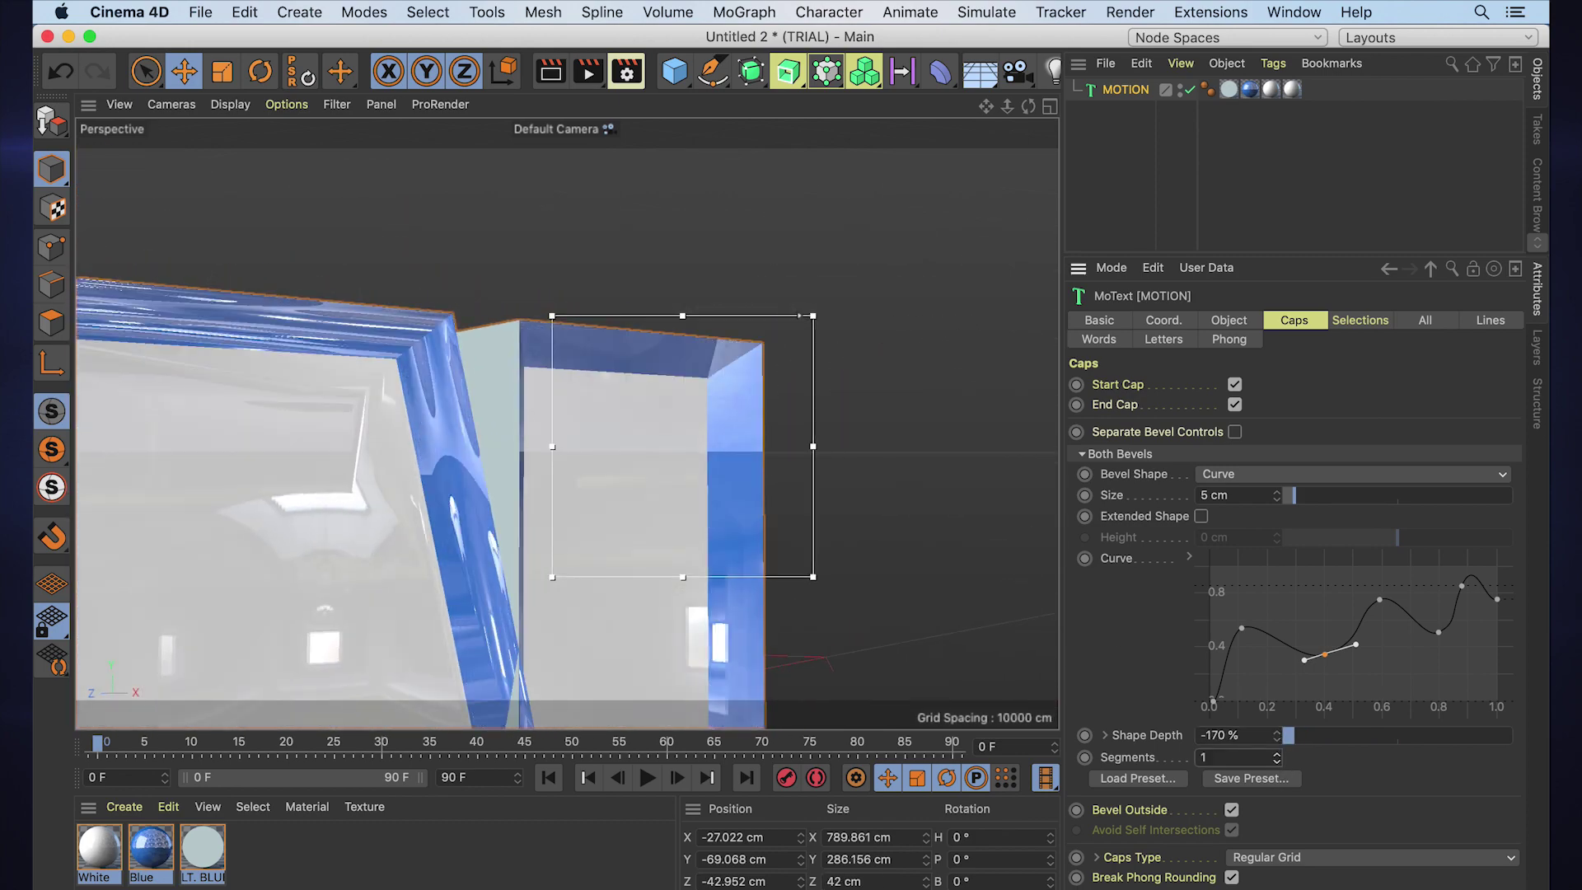
key("super+z")
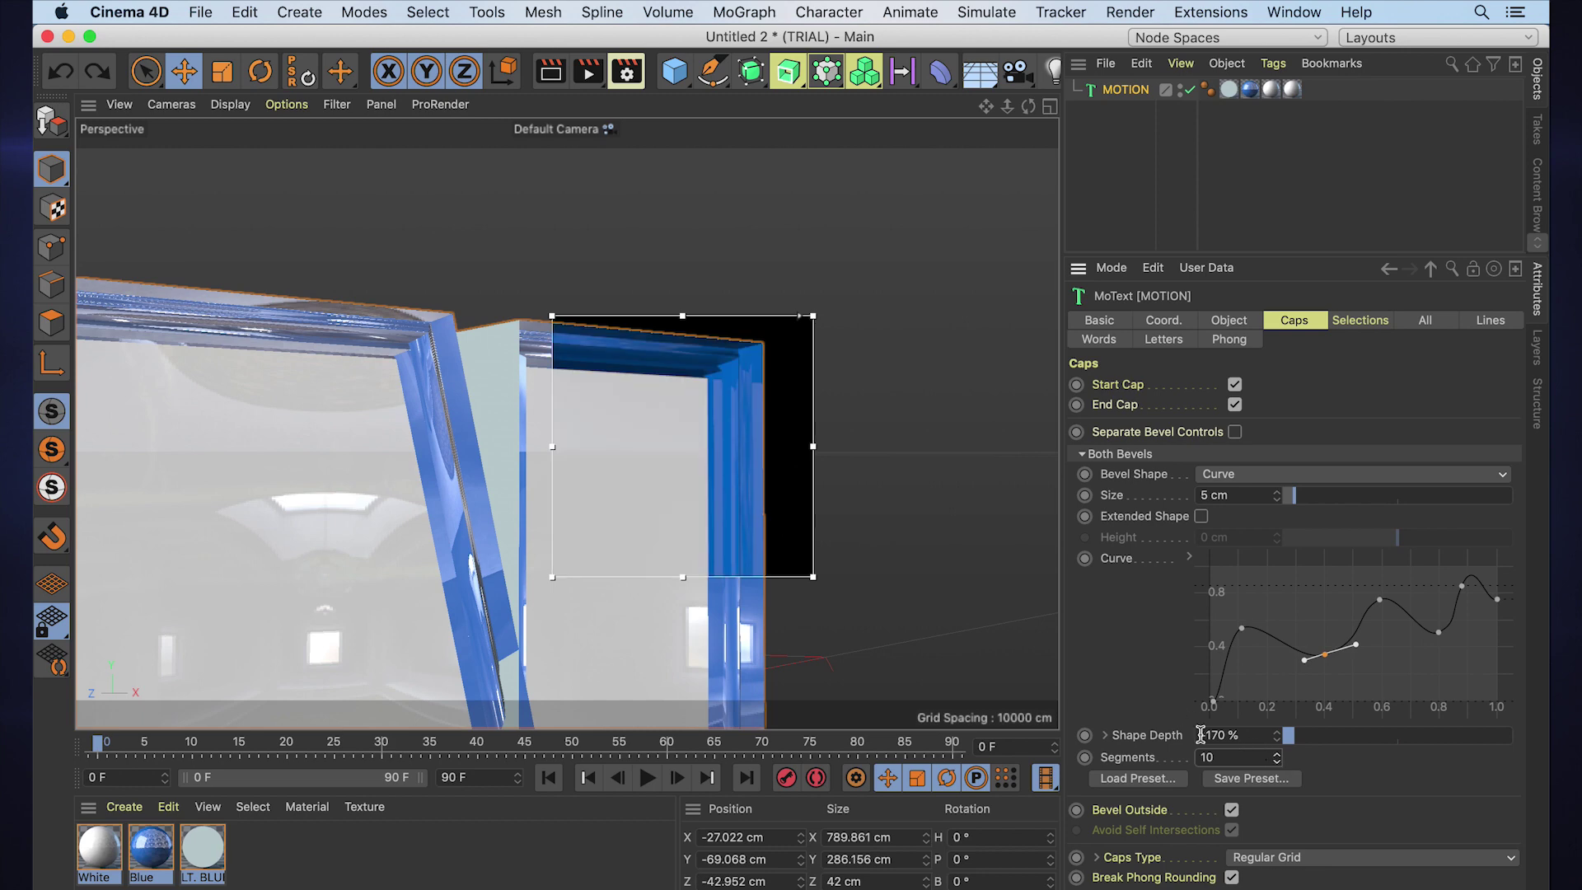
Step: Save the current bevel settings as a preset named Curvy_Bevel_100
left_click(1236, 779)
type("Curv")
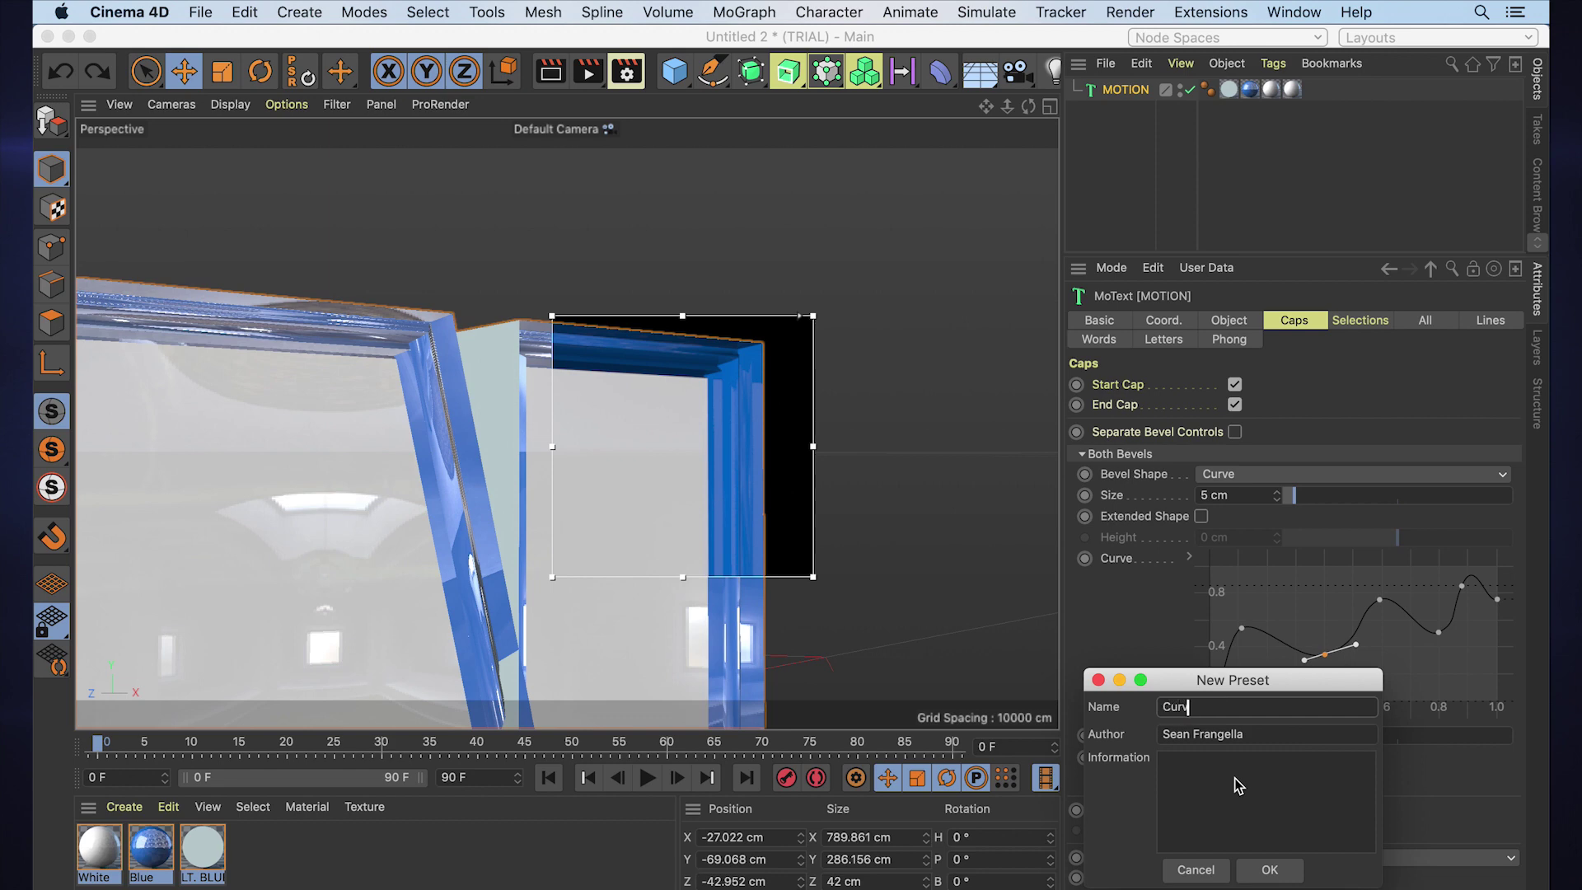
type("y_Bevel_100")
key("Return")
Step: Duplicate the MOTION text object and disable the original
left_click_drag(1110, 91, 1116, 142, "ctrl")
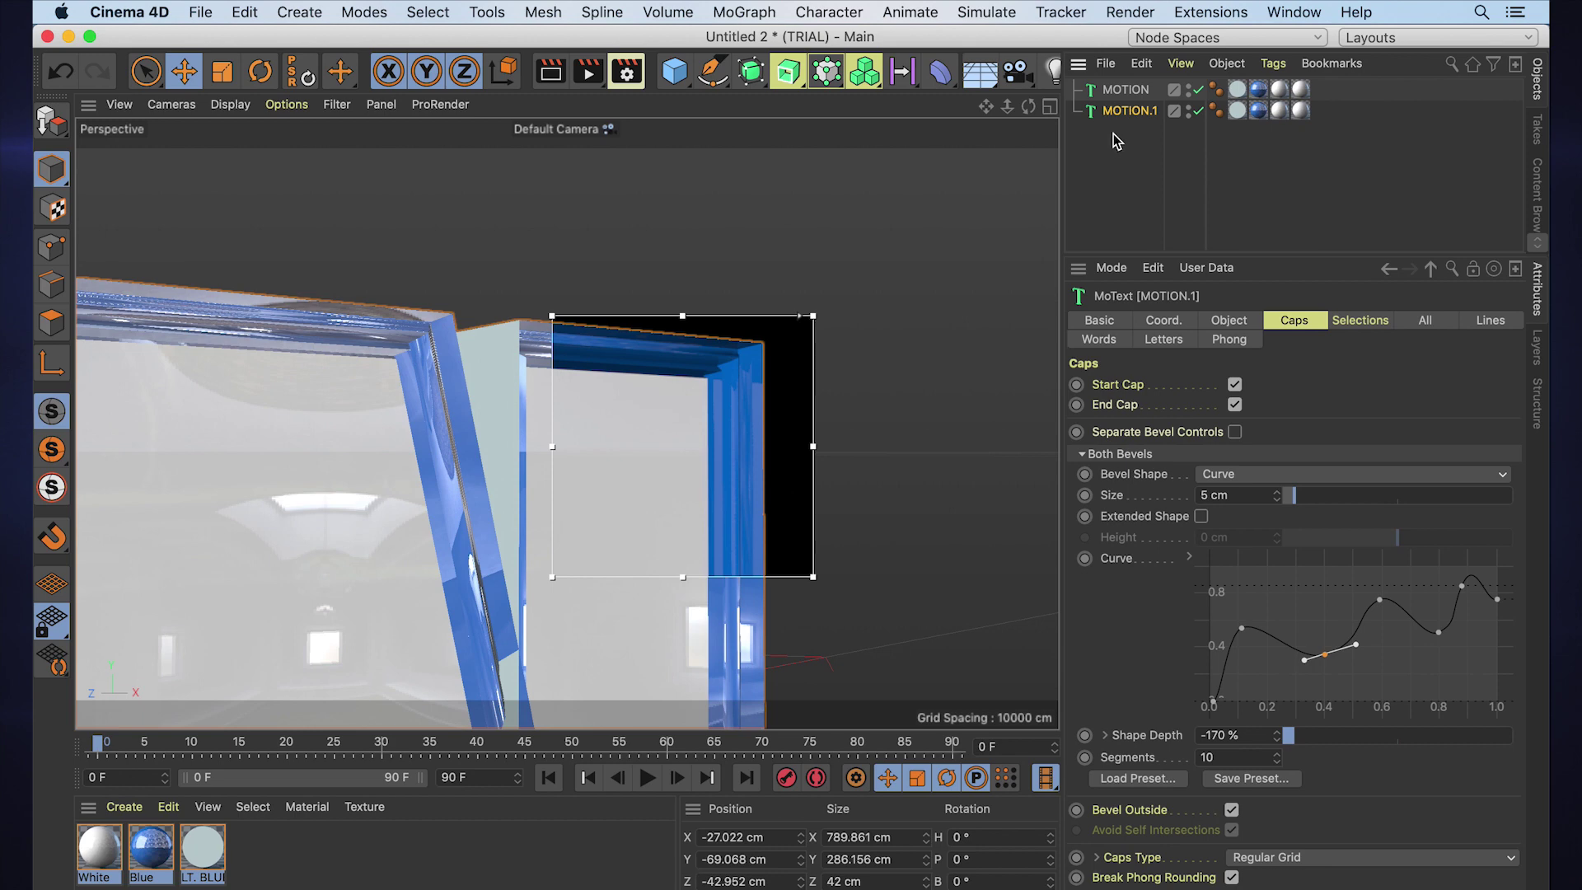
left_click(1197, 89)
Step: Raise the copy's first curve point to about 0.15, 0.75, set Shape Depth to 72 %, and restore the bevel from the Curvy_Bevel_100 preset
left_click_drag(1242, 628, 1255, 600)
left_click(1310, 659)
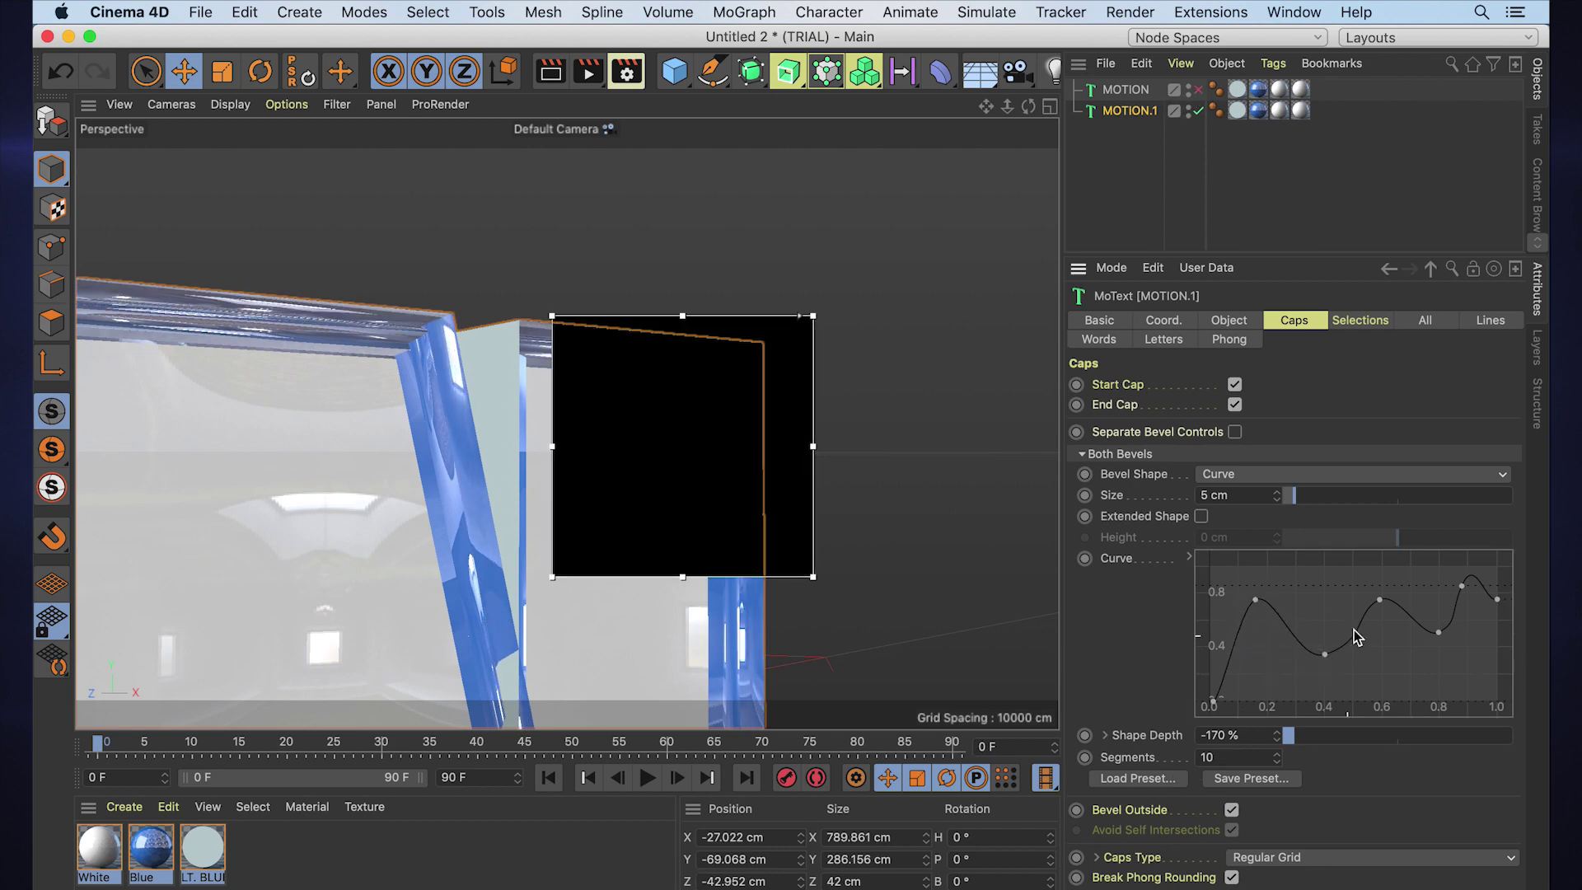
left_click_drag(1277, 738, 1163, 697)
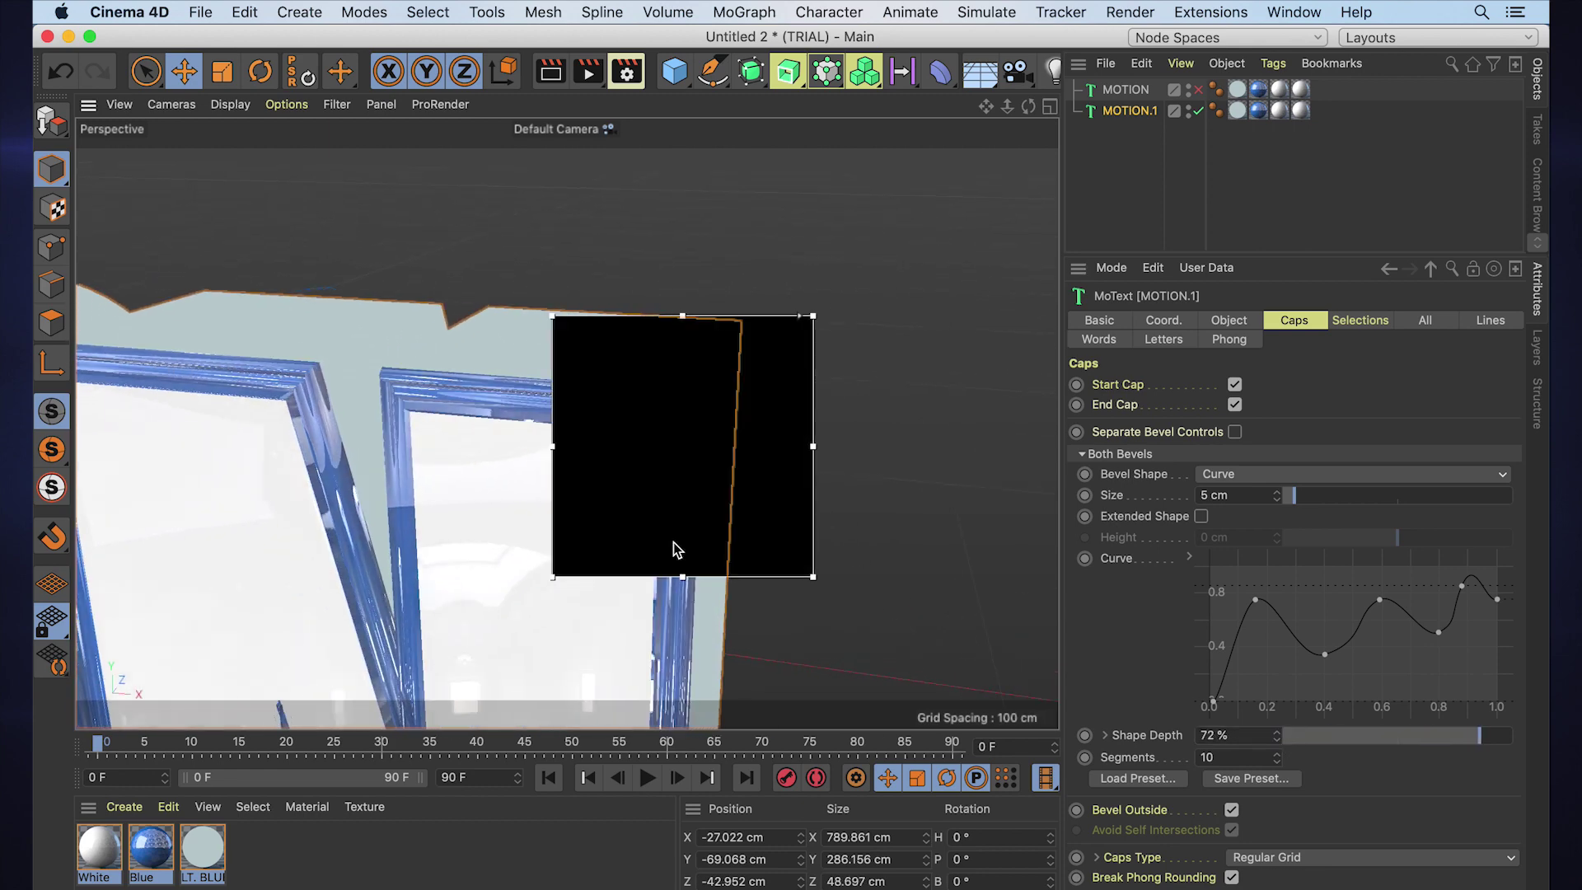
left_click(1128, 778)
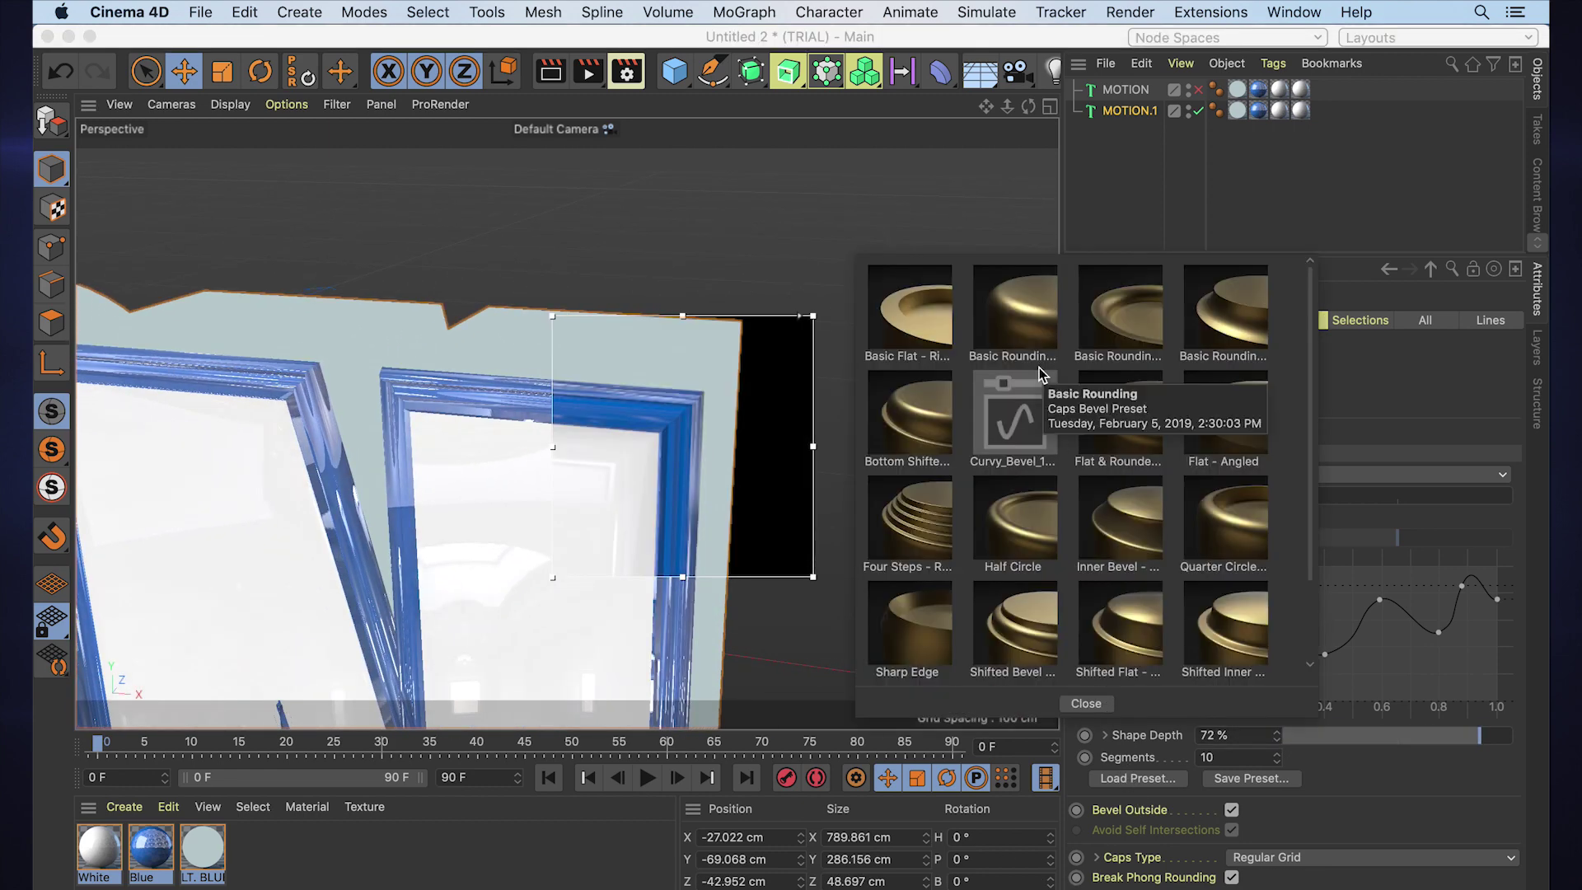
double_click(1015, 414)
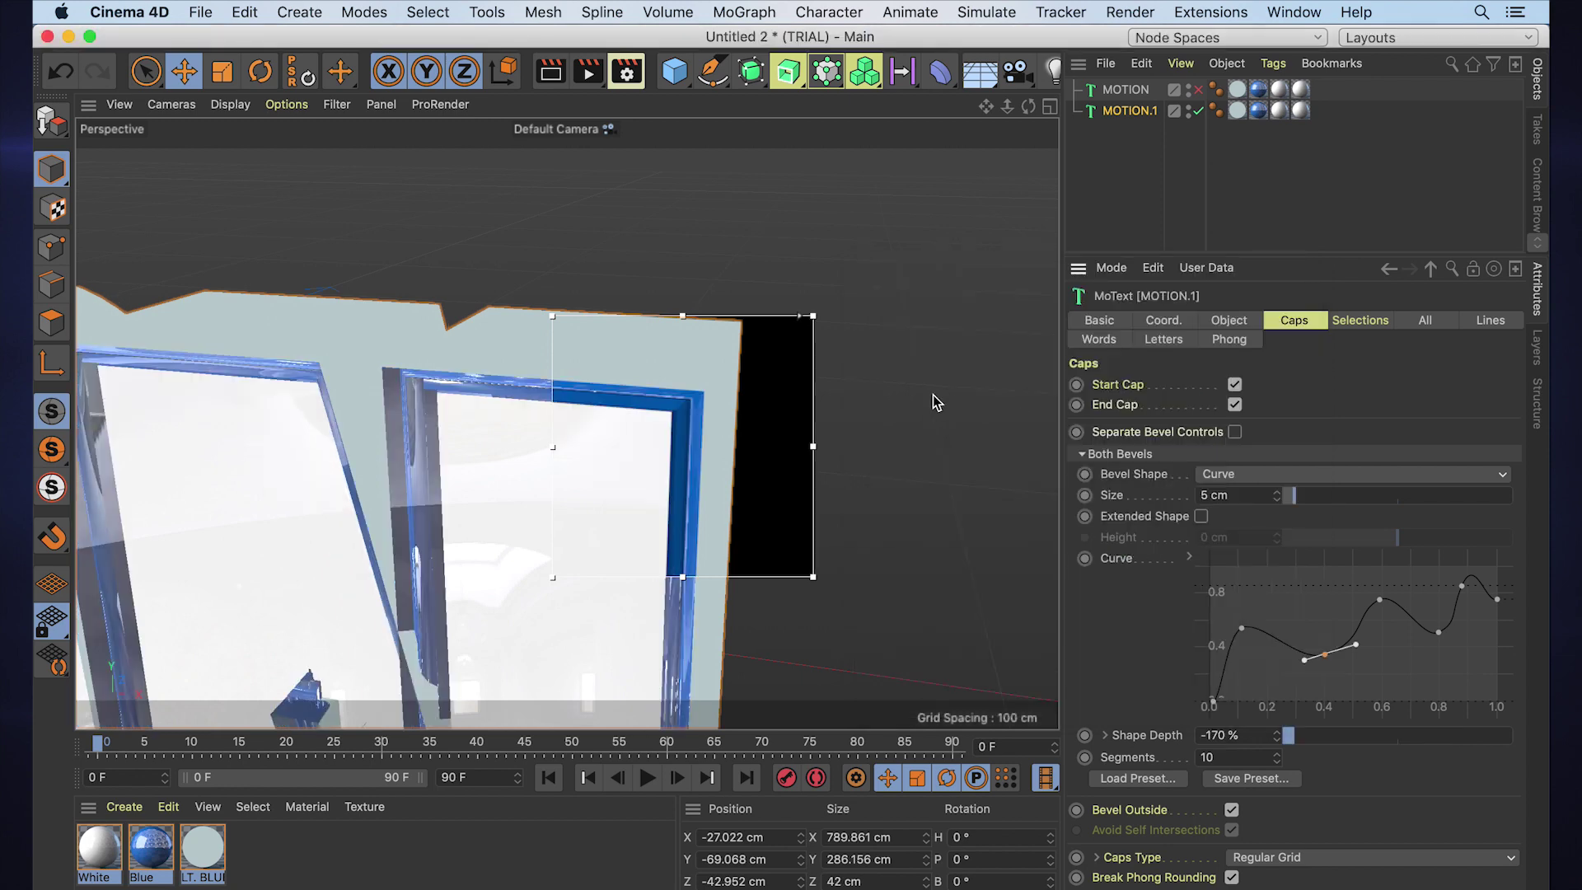
Step: Try the inverted Two Step and the Four Steps bevel presets on the copied text
left_click(1138, 778)
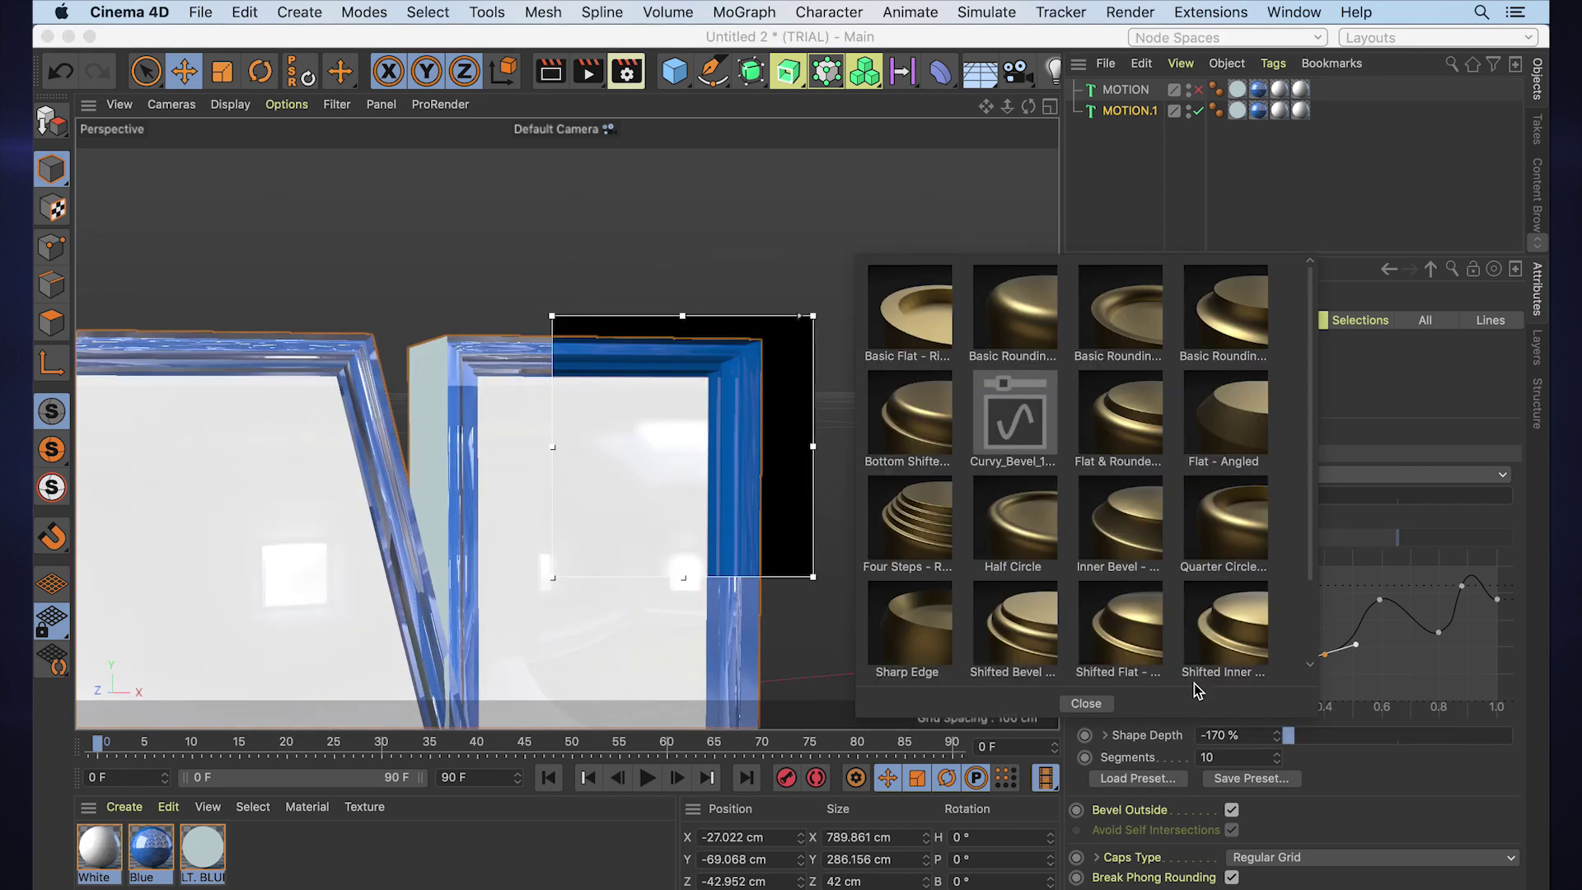
scroll(1137, 527, "down", 2)
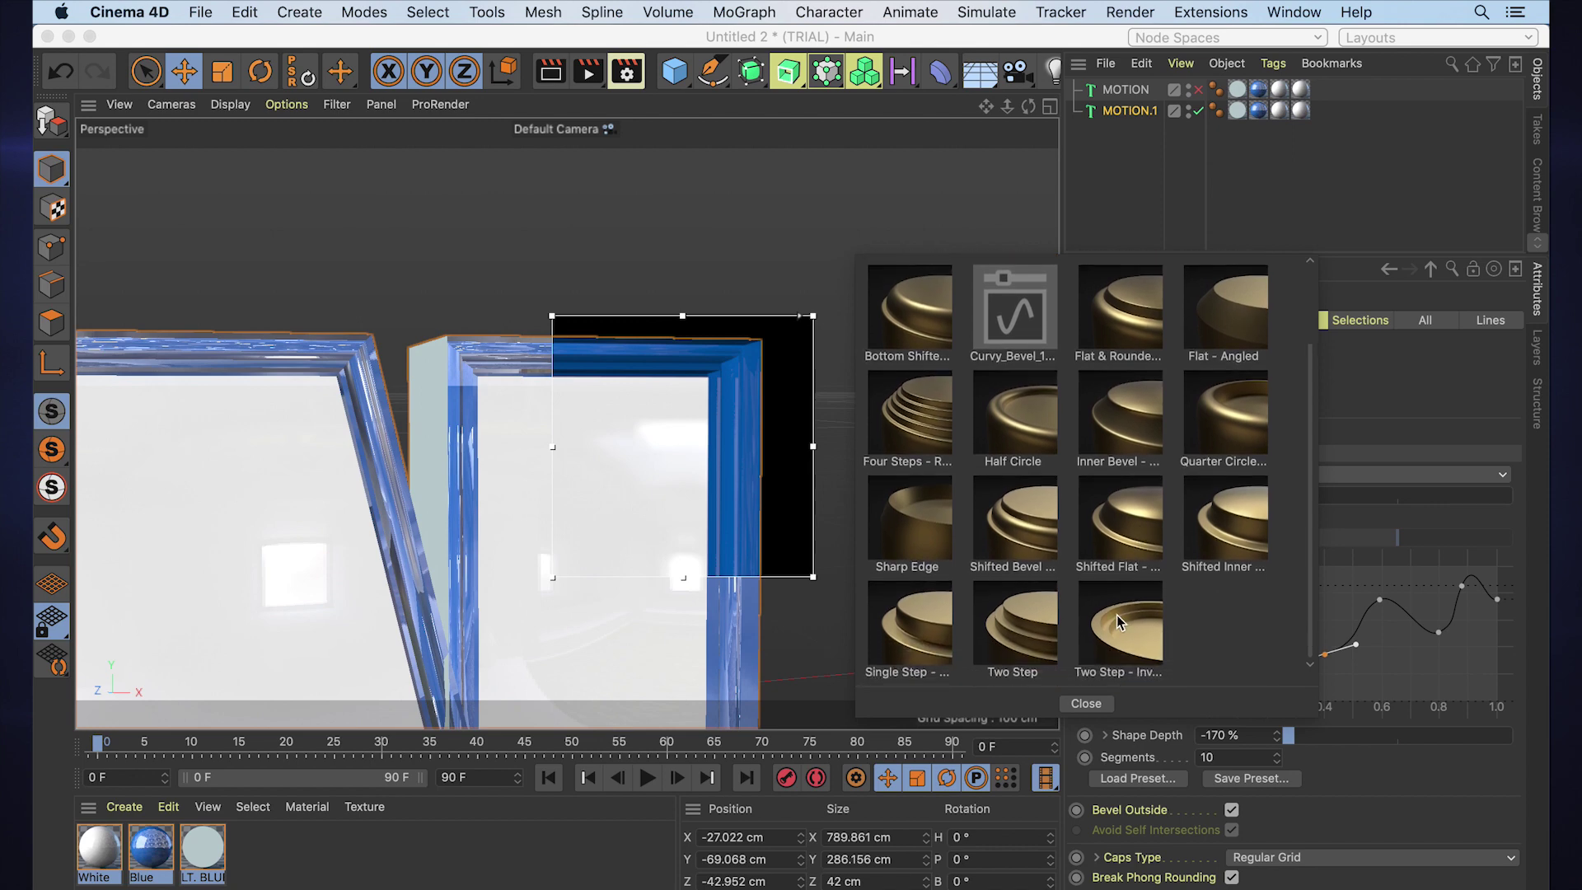
double_click(1117, 615)
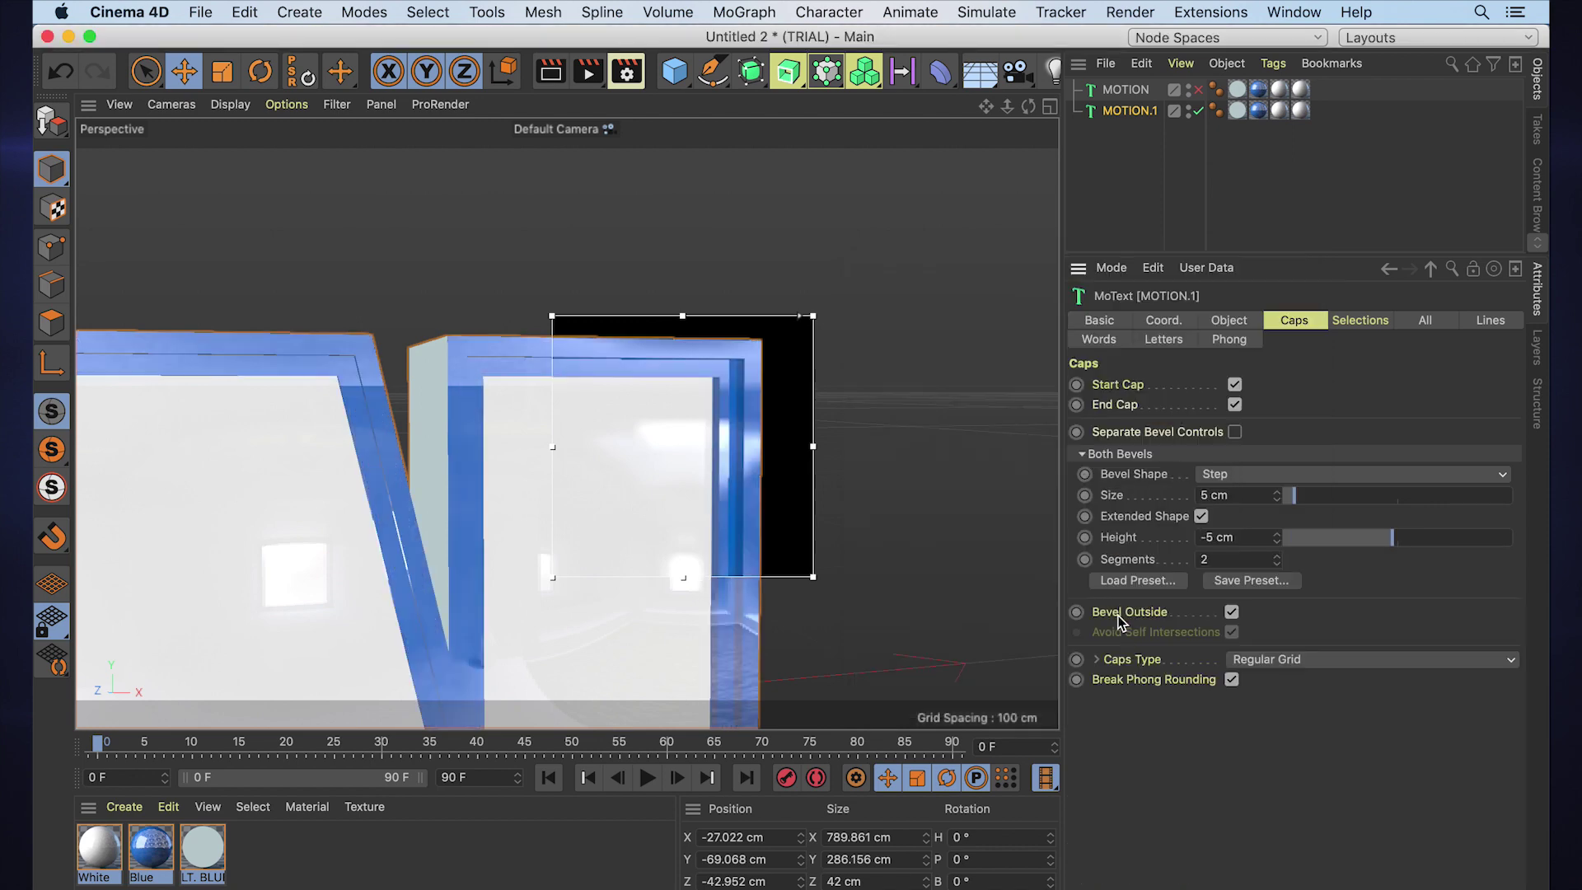
left_click(1137, 580)
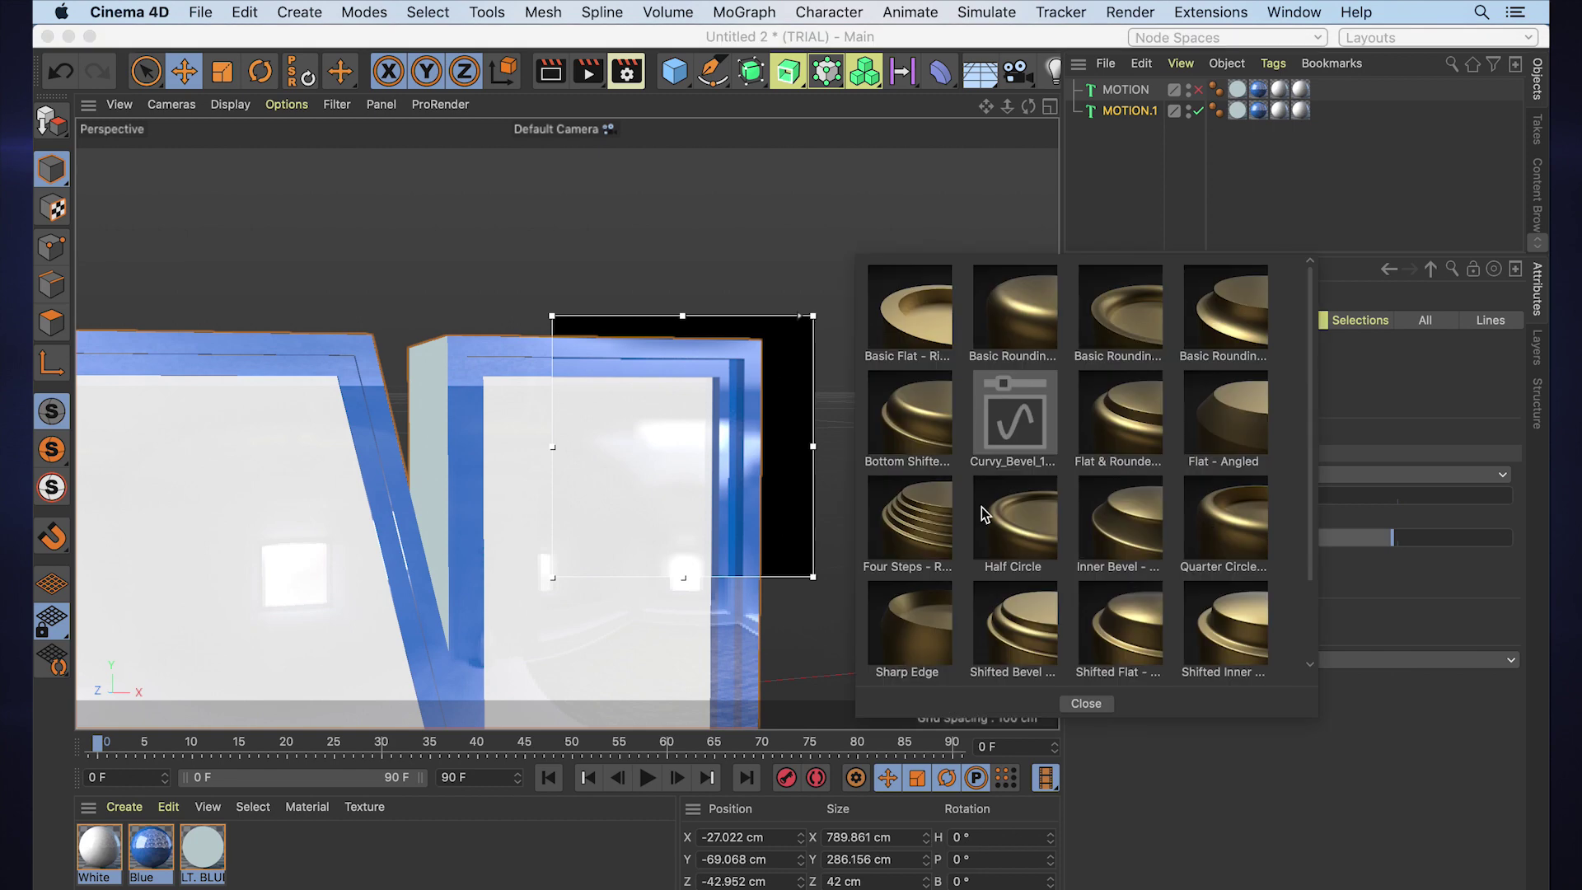
double_click(928, 515)
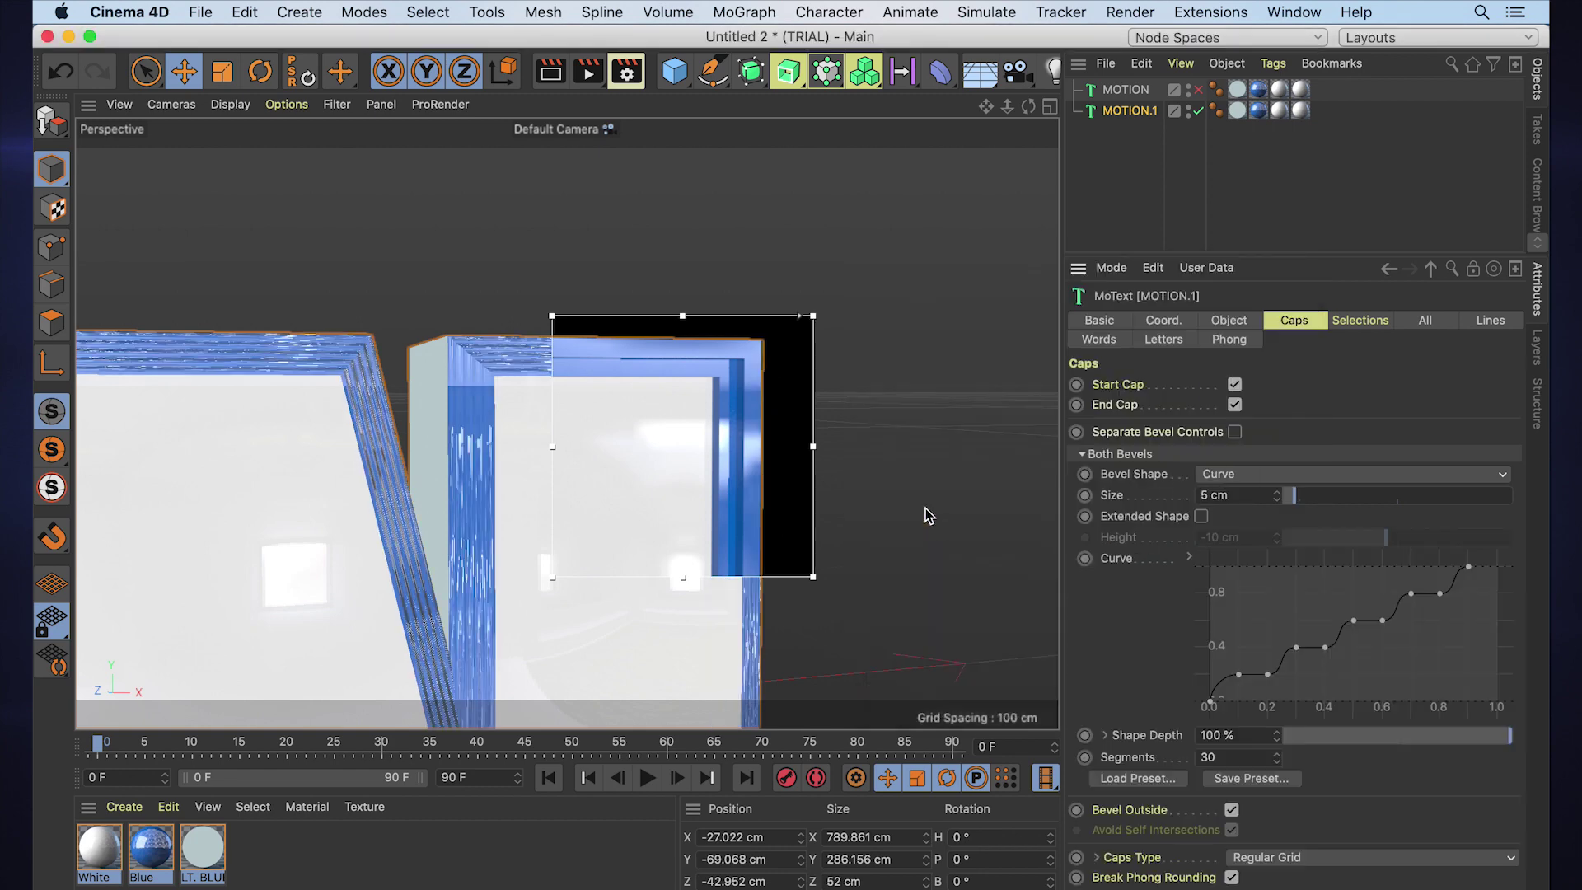
Step: Load the third Basic Rounding bevel preset onto the copied text and compare it with and without the interactive render region
left_click(1151, 778)
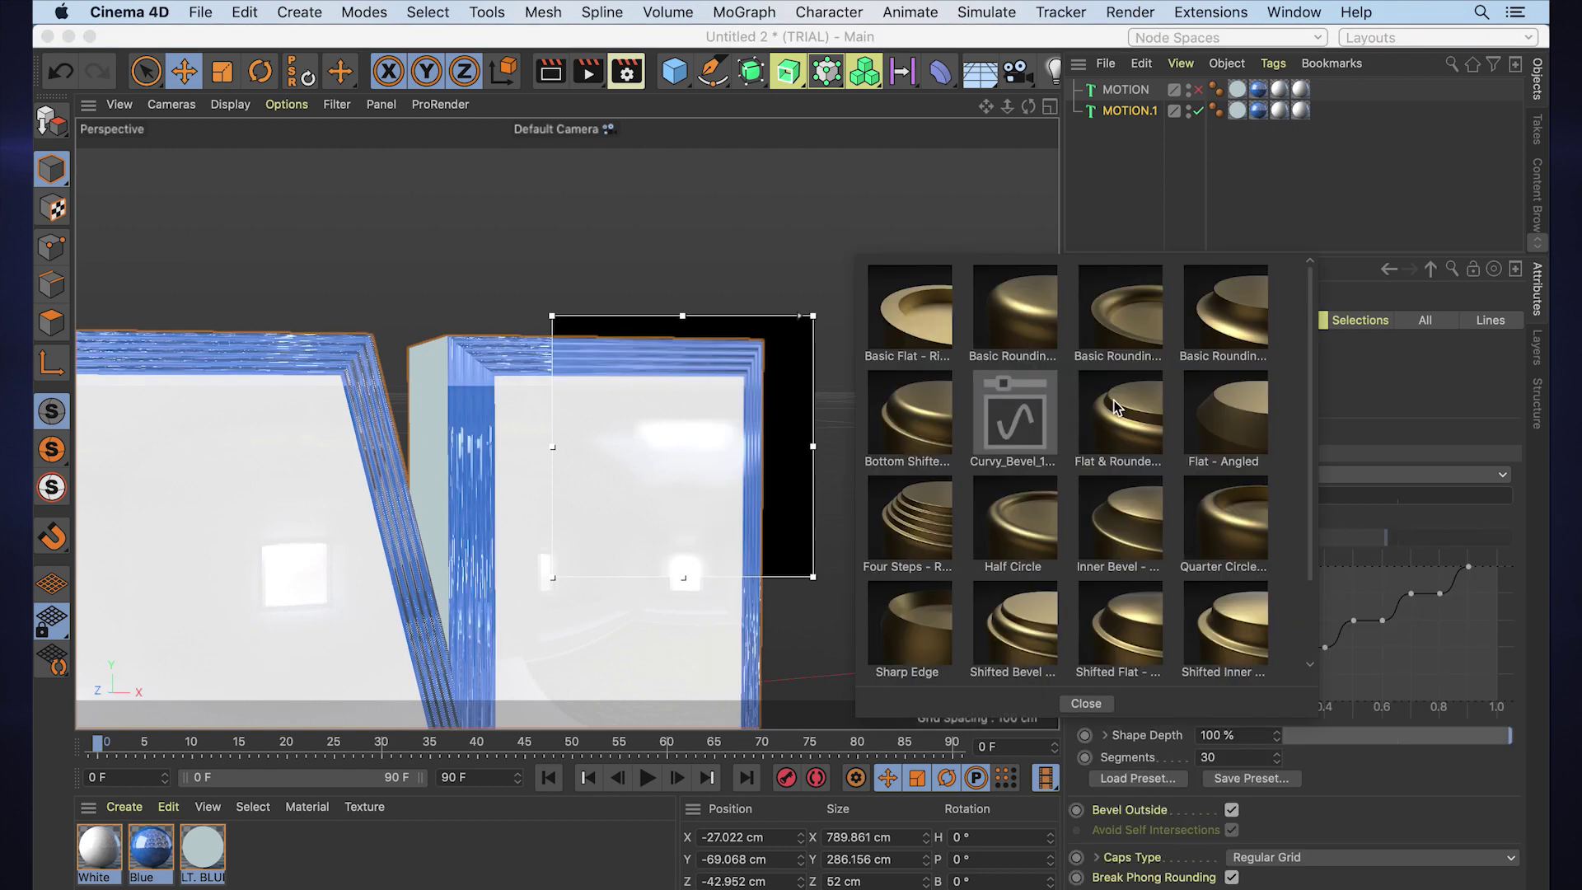
double_click(1153, 316)
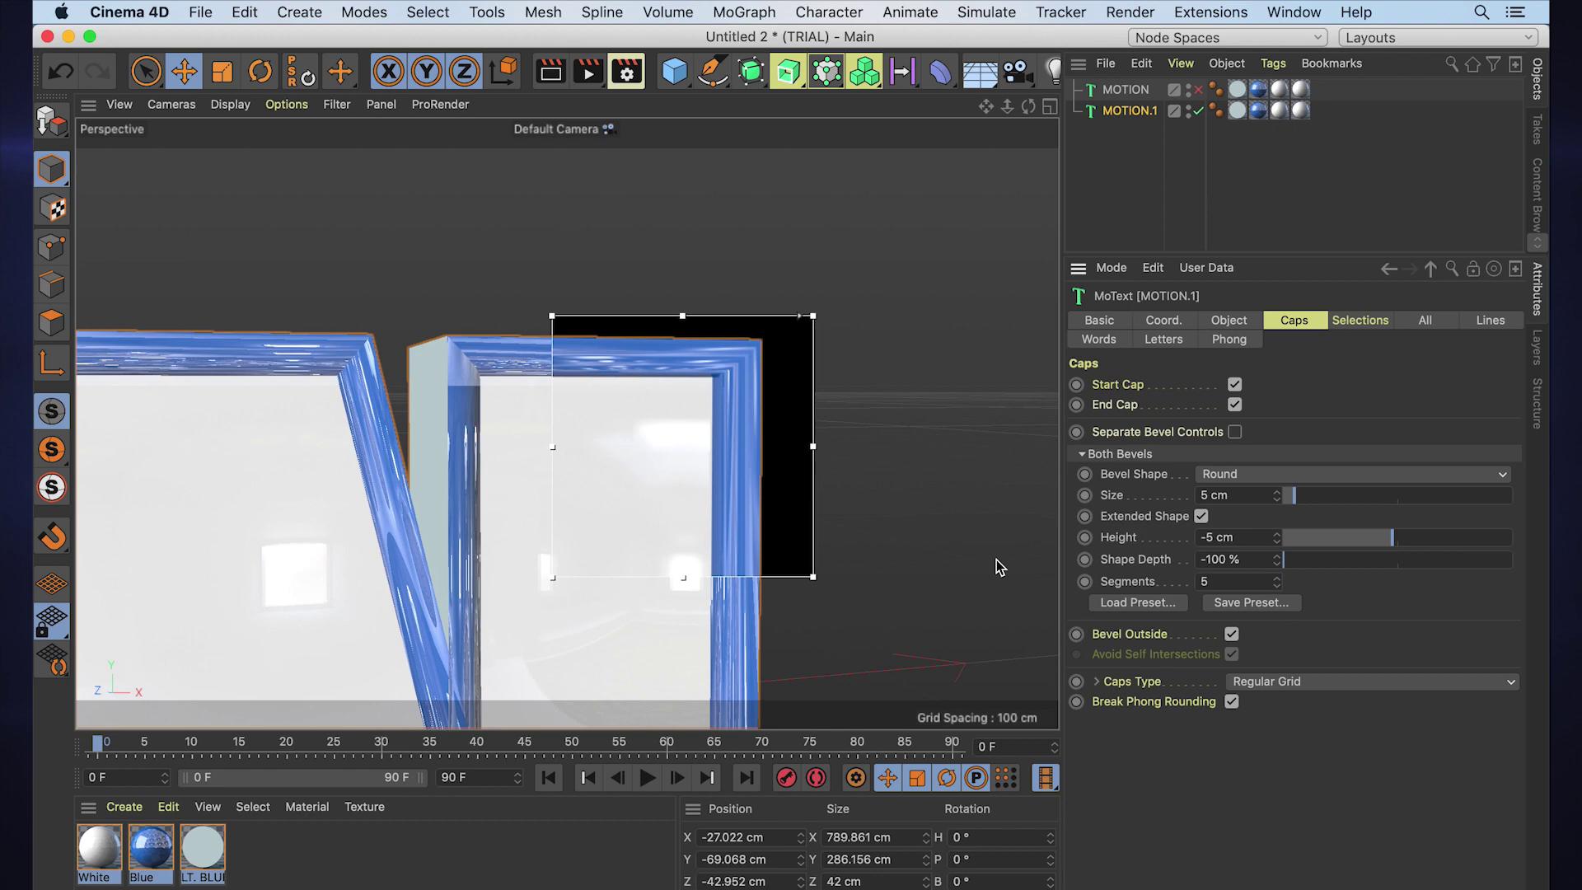
key("alt+r")
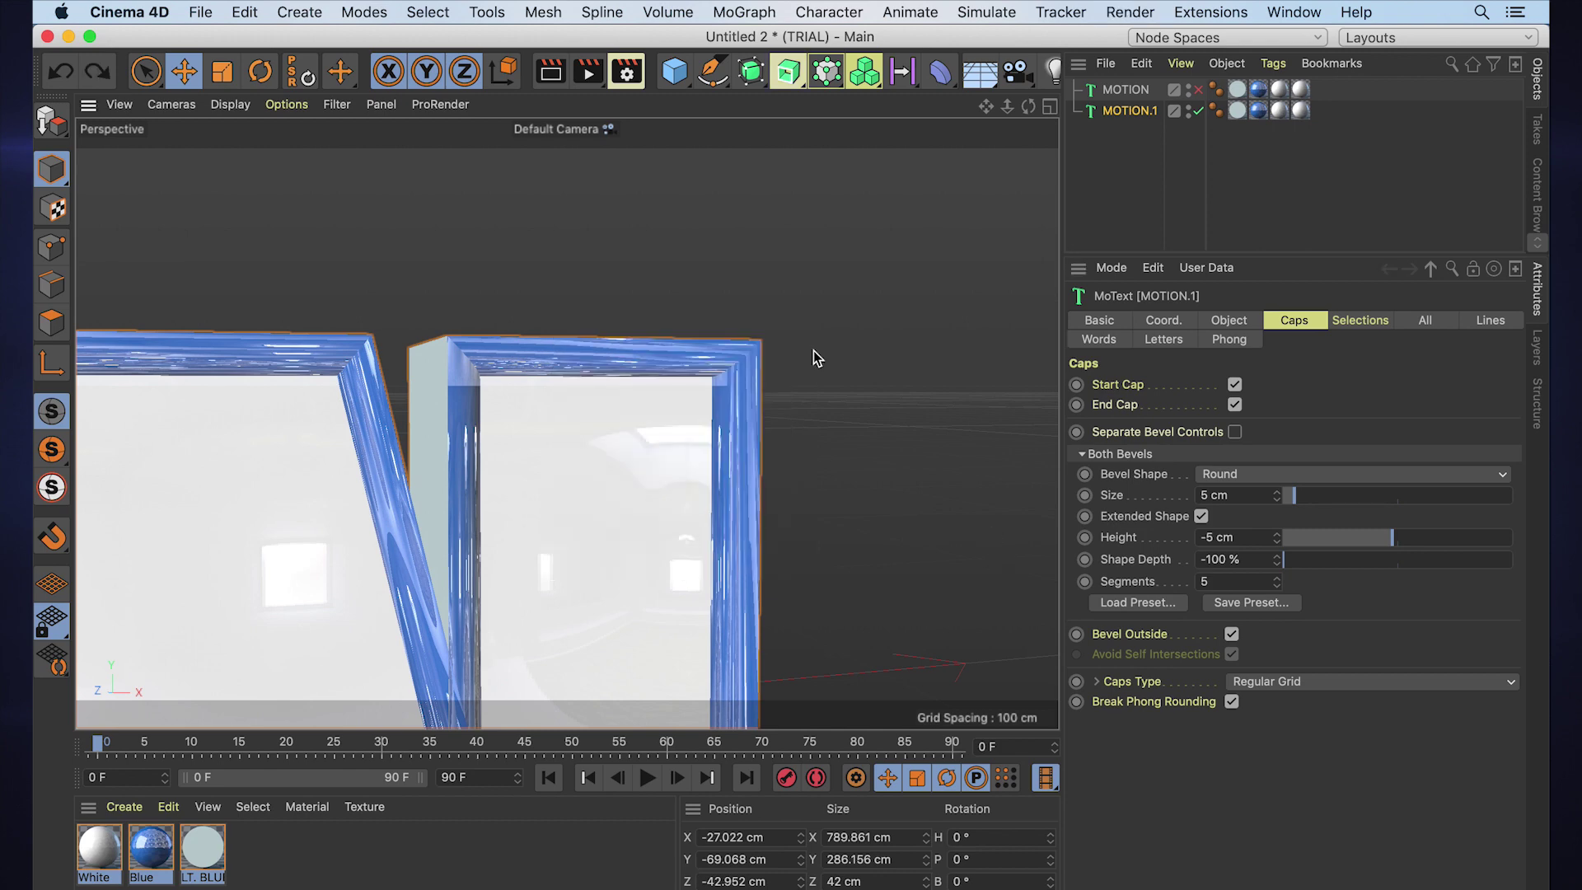
key("alt+r")
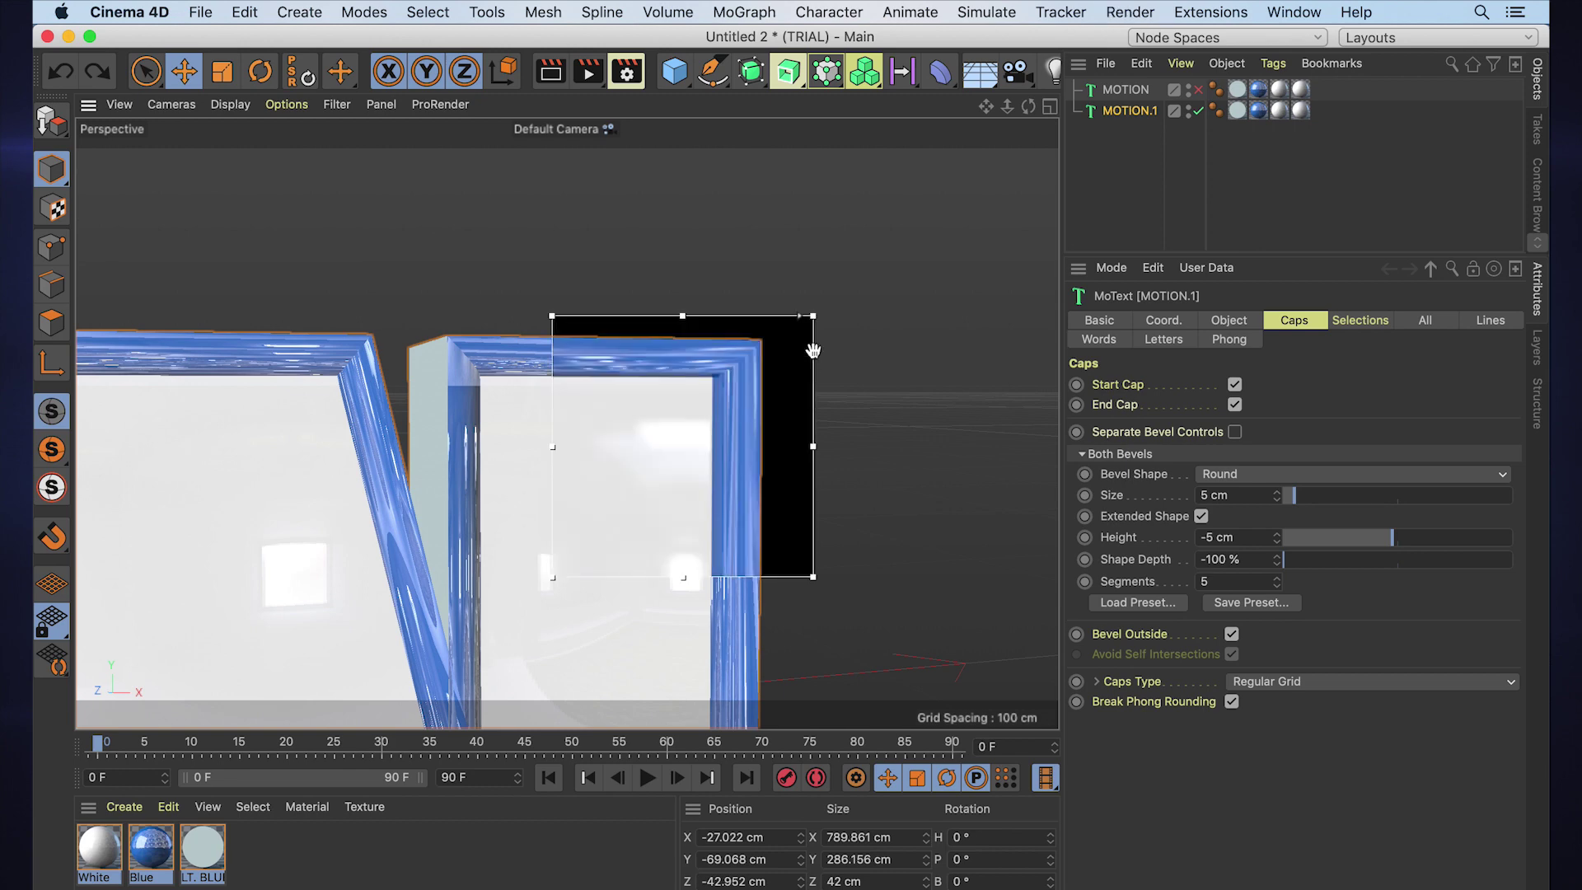
key("alt+r")
Step: Switch to the Untitled 3 project and load the Curvy_Bevel_100 preset onto the extruded circle's caps
key("v")
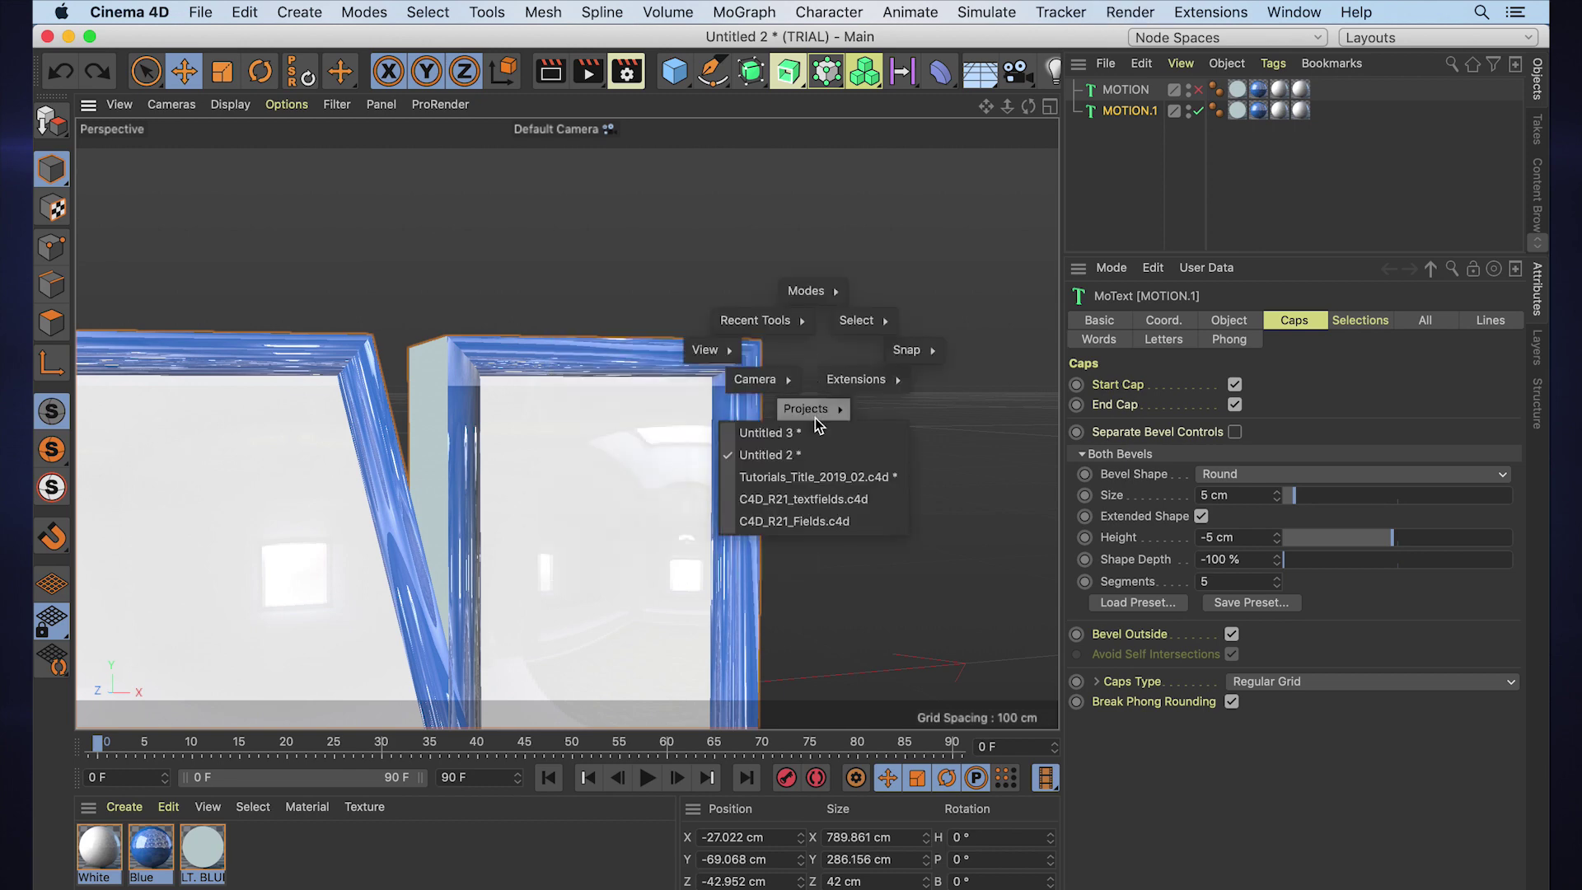
left_click(798, 432)
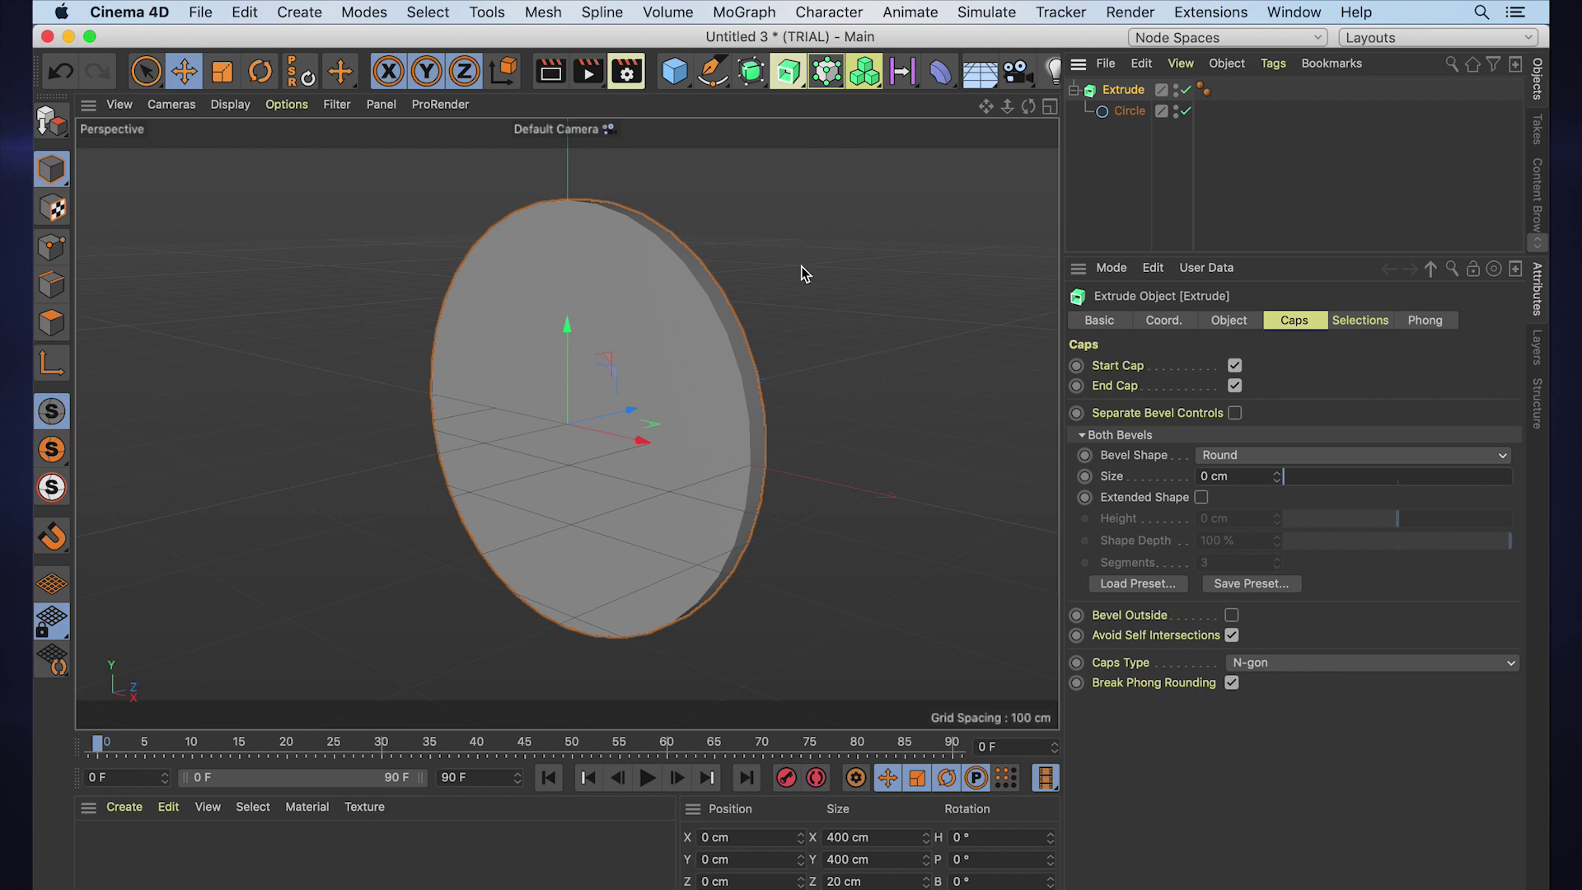
scroll(801, 272, "up", 5)
scroll(773, 286, "down", 3)
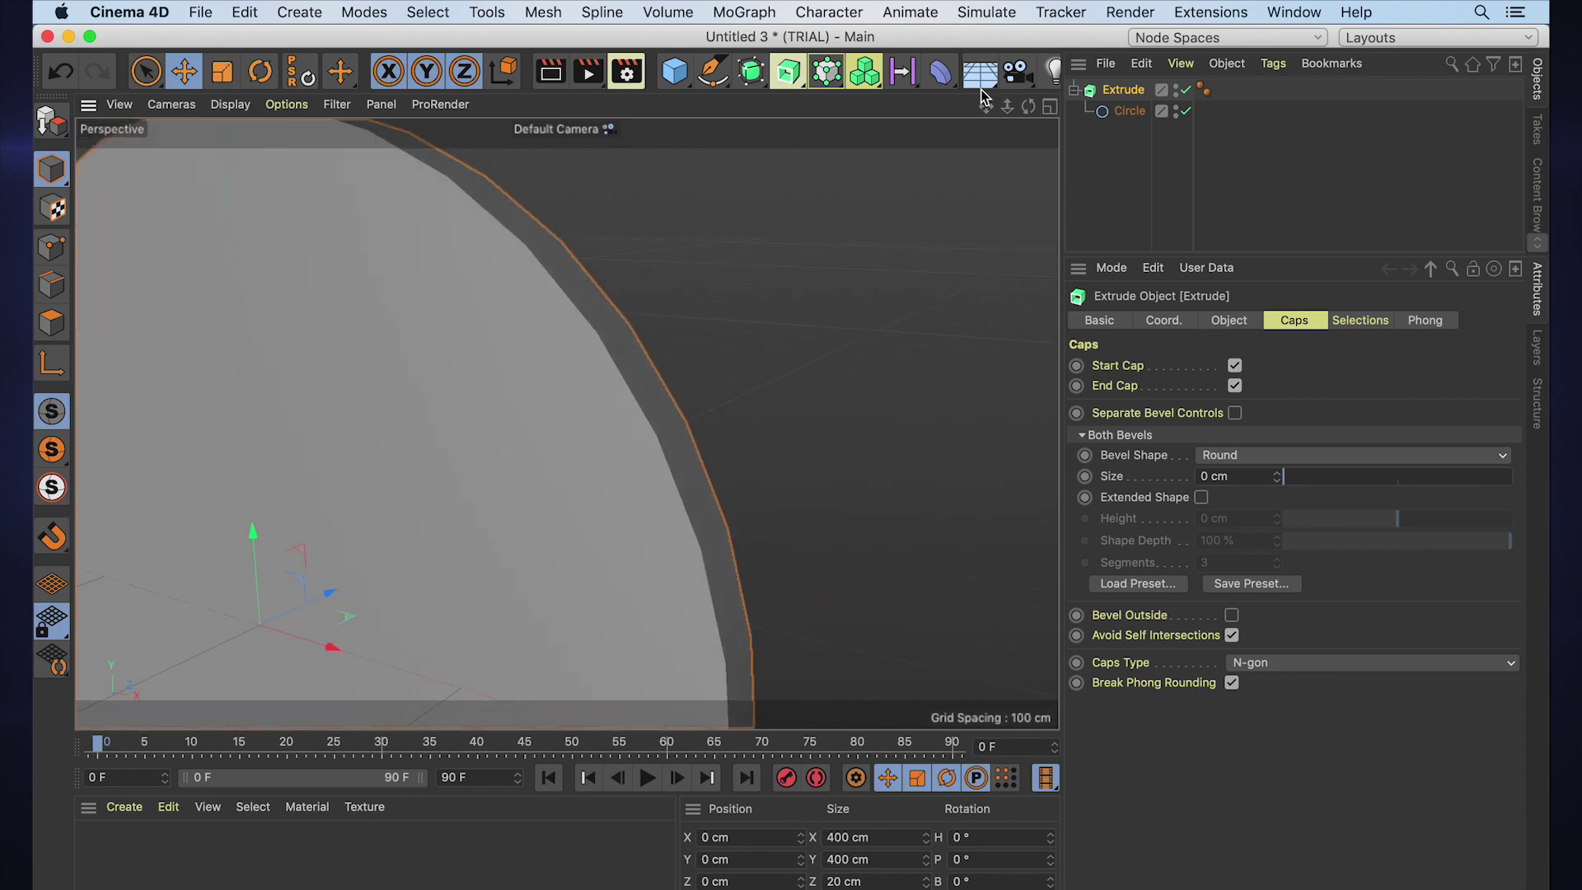
left_click_drag(986, 106, 1040, 102)
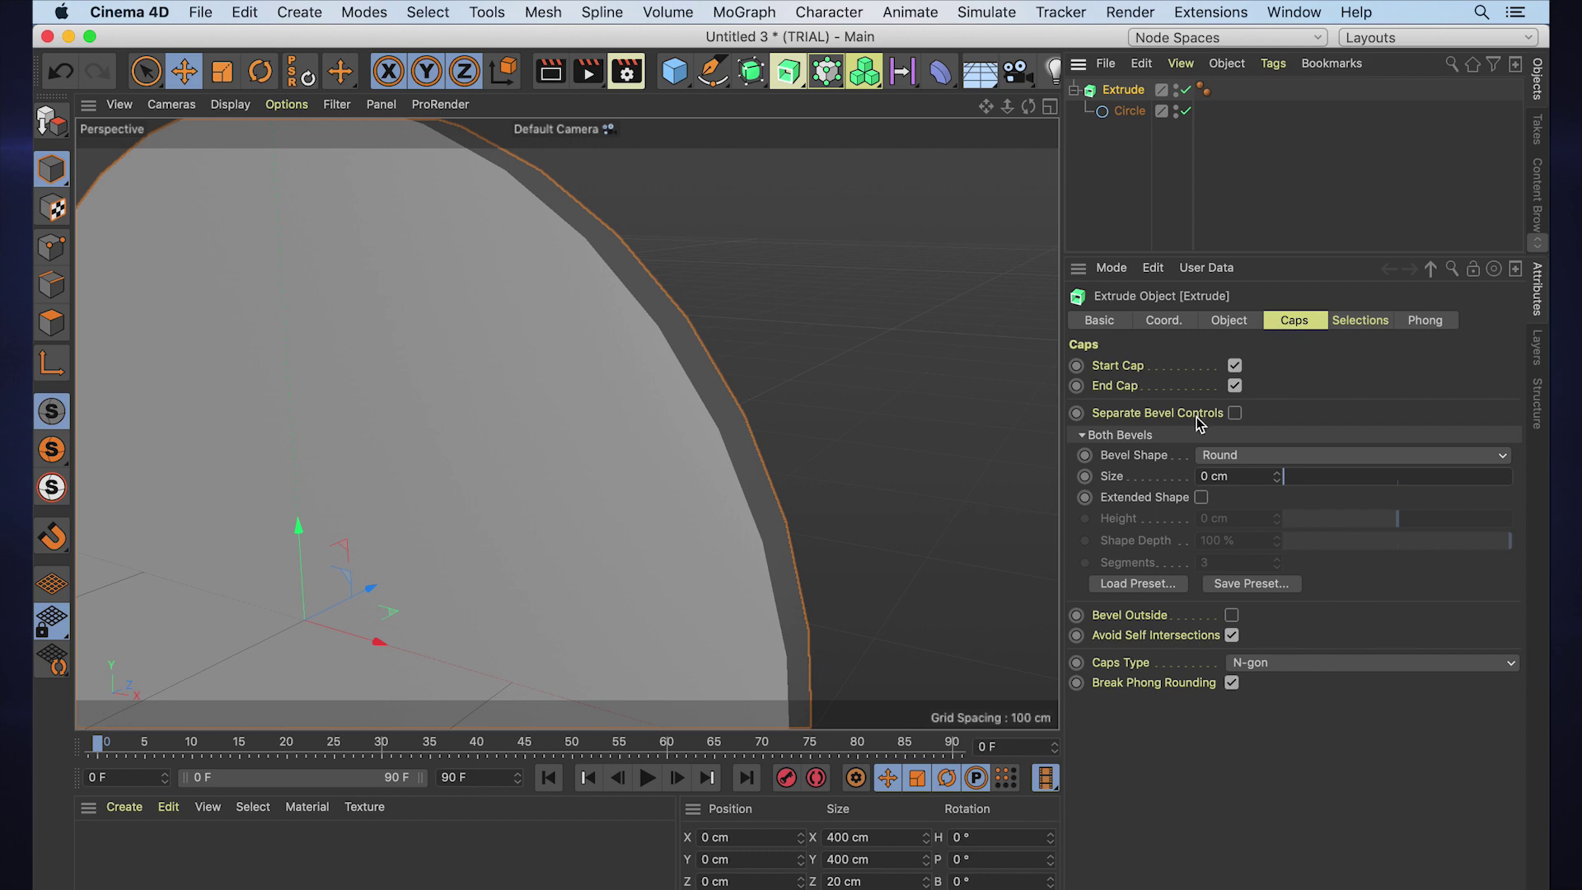
left_click(1126, 583)
left_click(1020, 433)
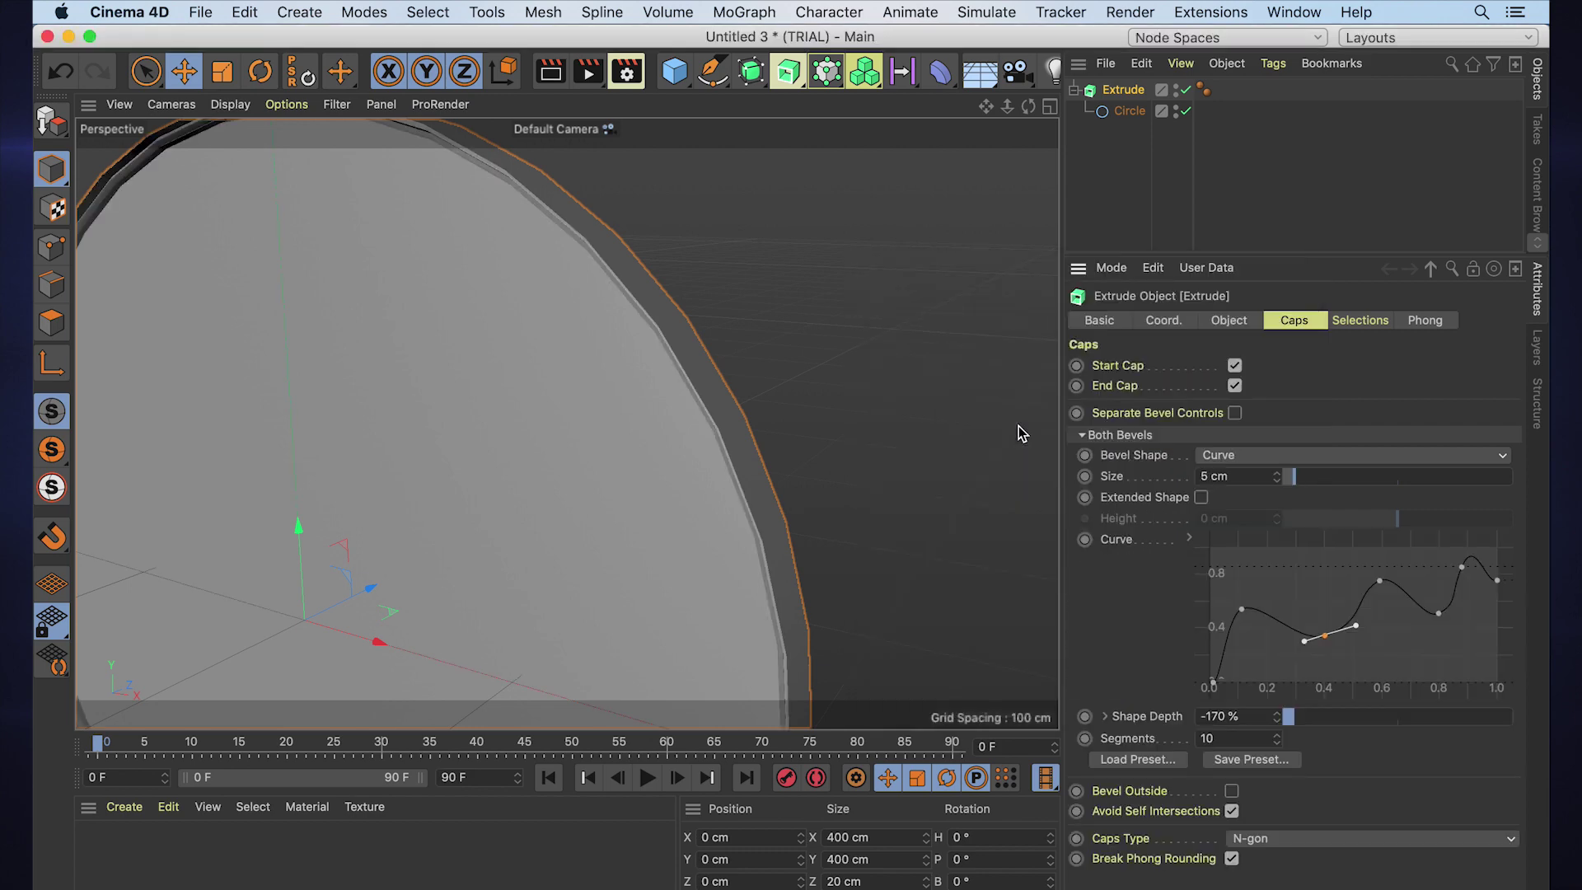
Step: Load the Bottom Shifted bevel preset onto the extruded circle and inspect its edge up close
left_click_drag(764, 434, 983, 446, "alt")
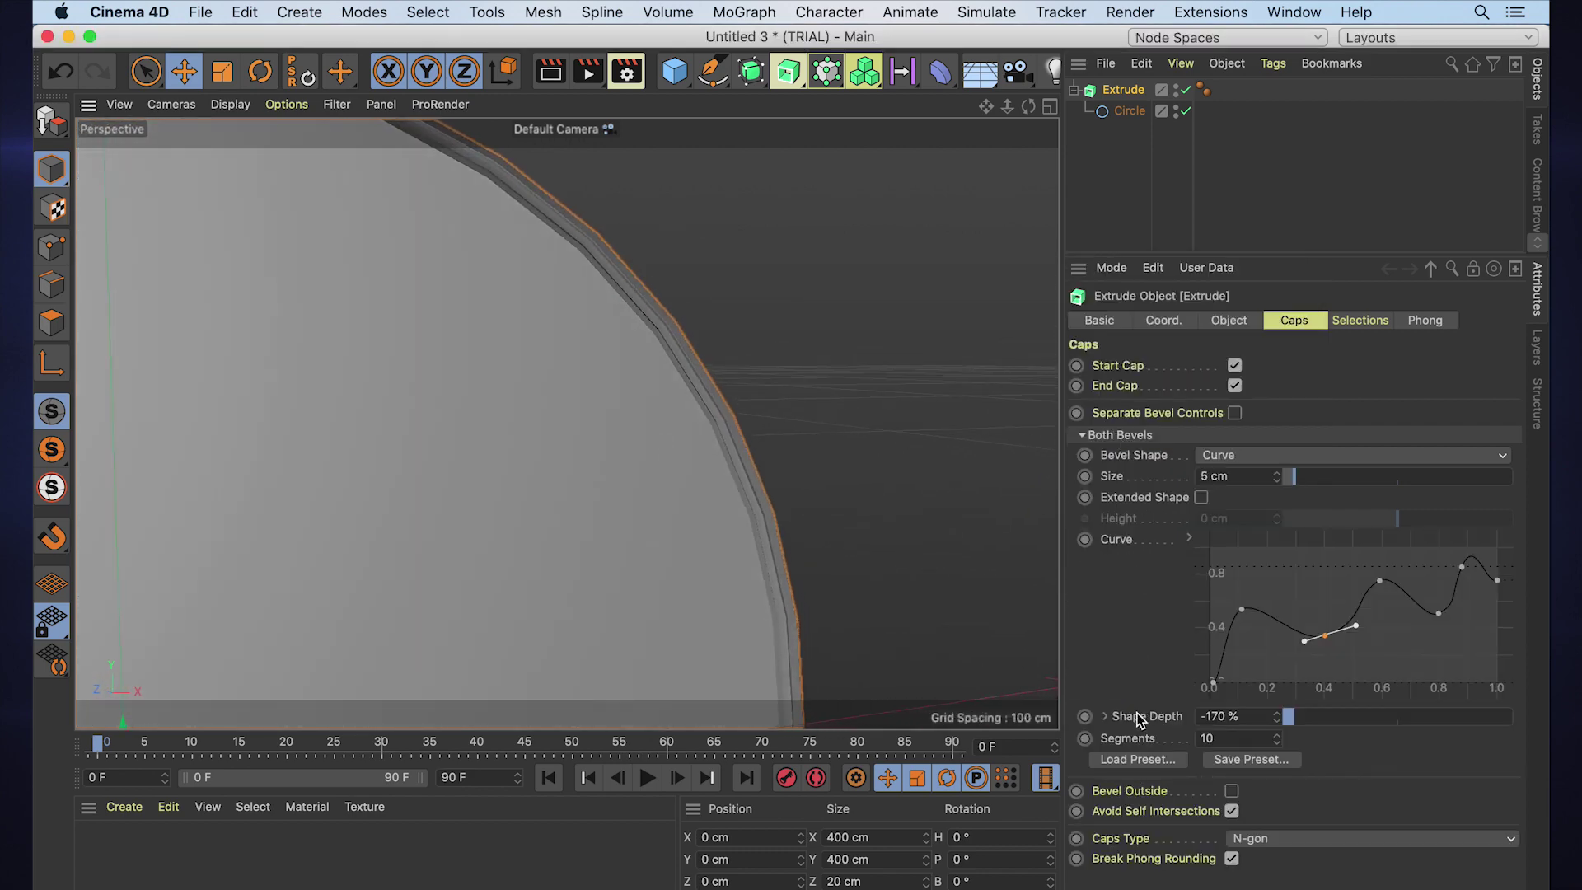
left_click(1138, 759)
left_click(933, 441)
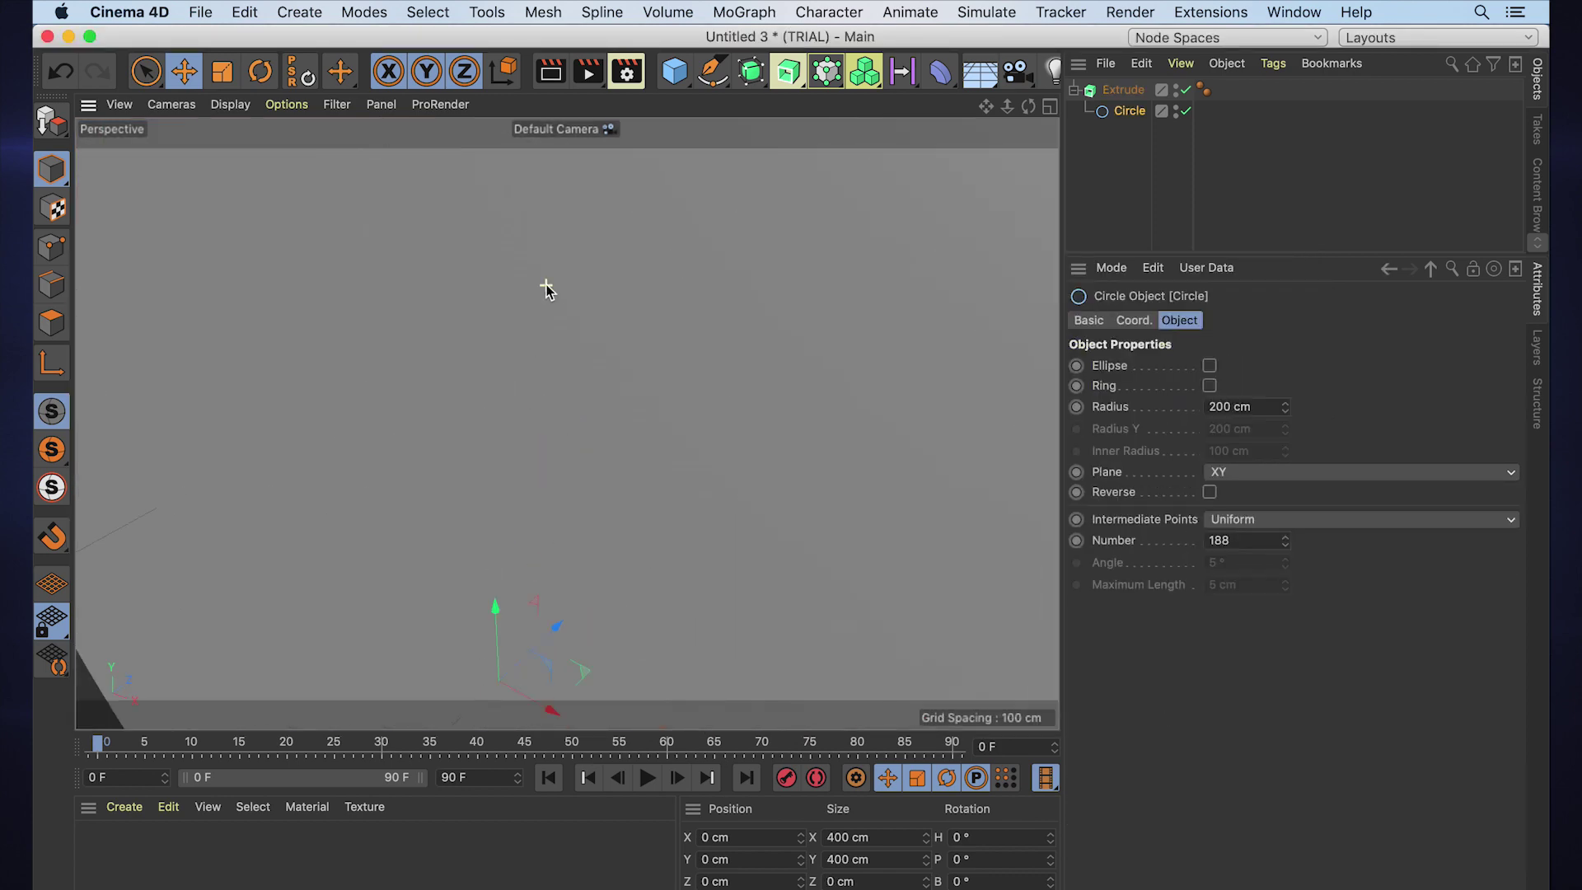
scroll(548, 286, "down", 5)
scroll(618, 290, "up", 3)
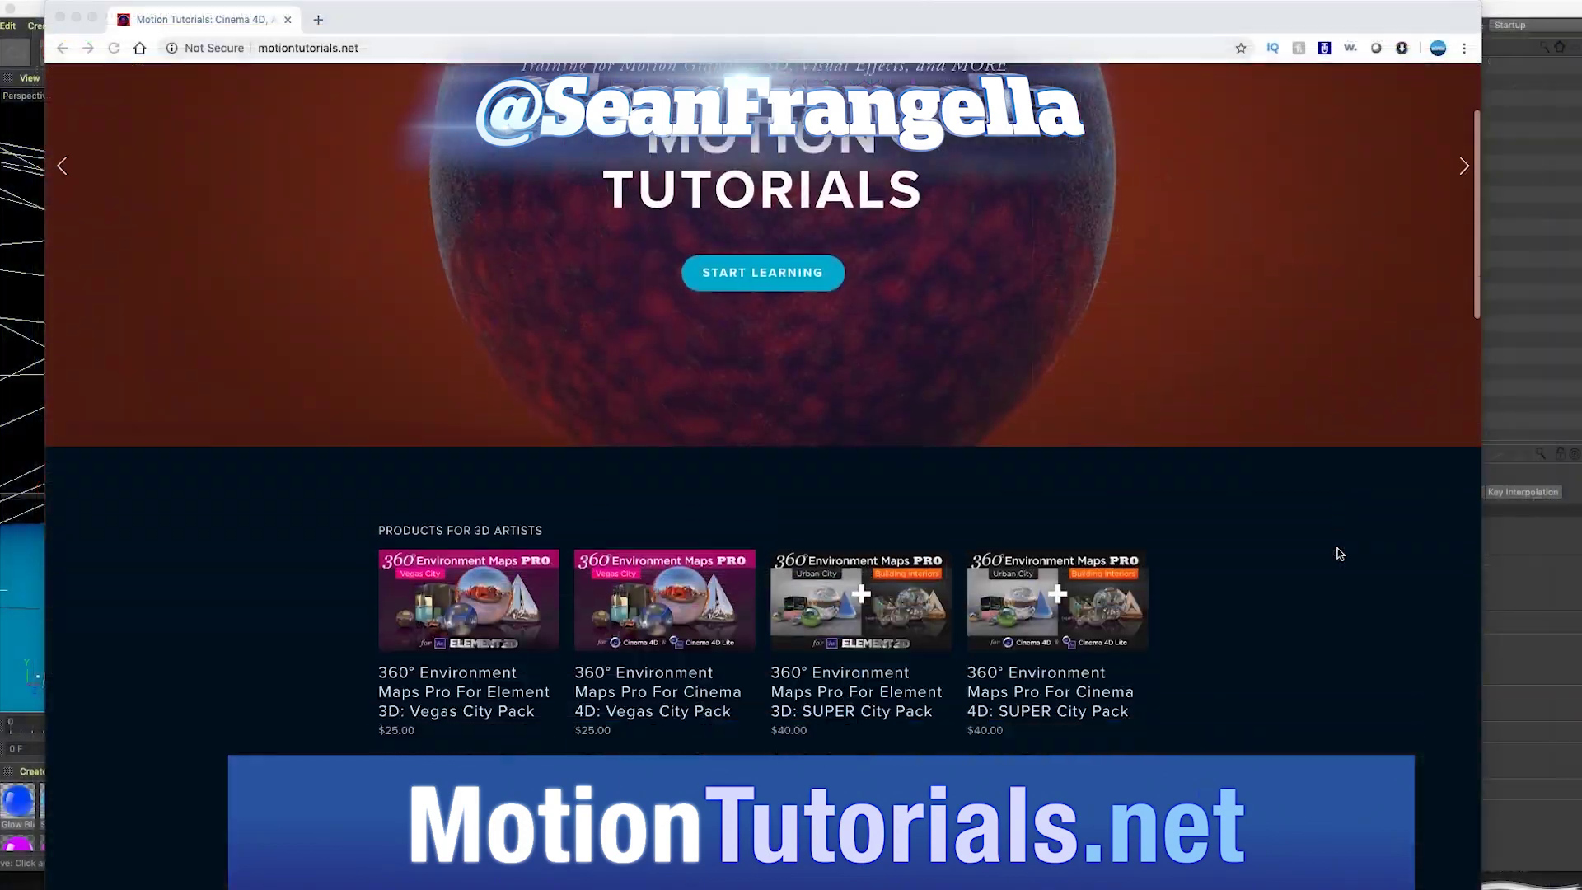
Step: Look through the motiontutorials.net home page in the browser, and open and browse its tutorials listing
scroll(1339, 553, "down", 12)
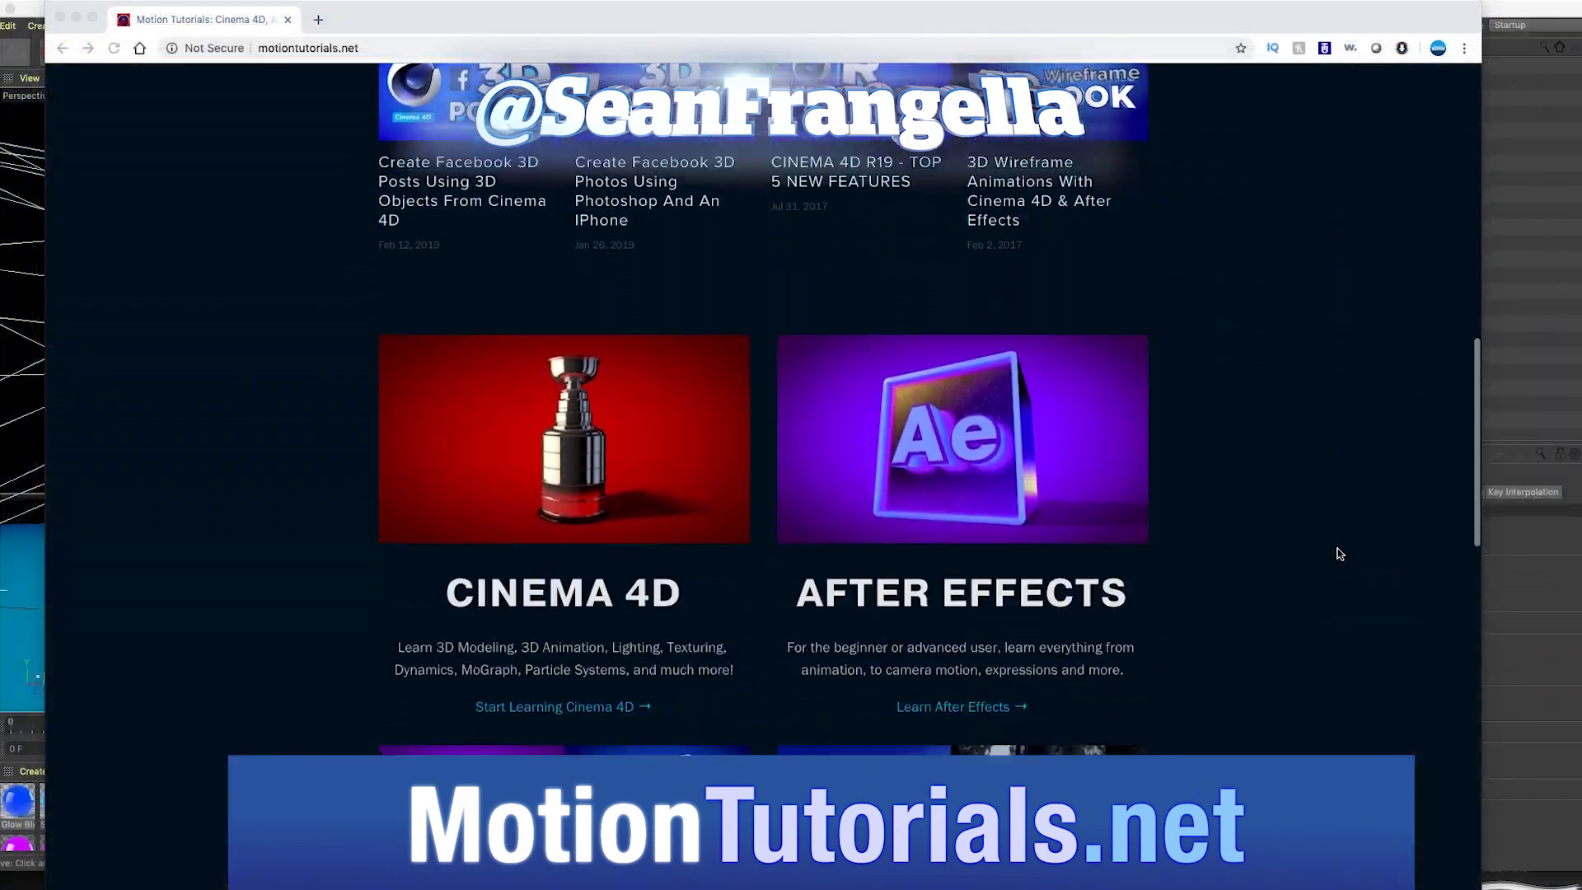
scroll(1339, 554, "down", 10)
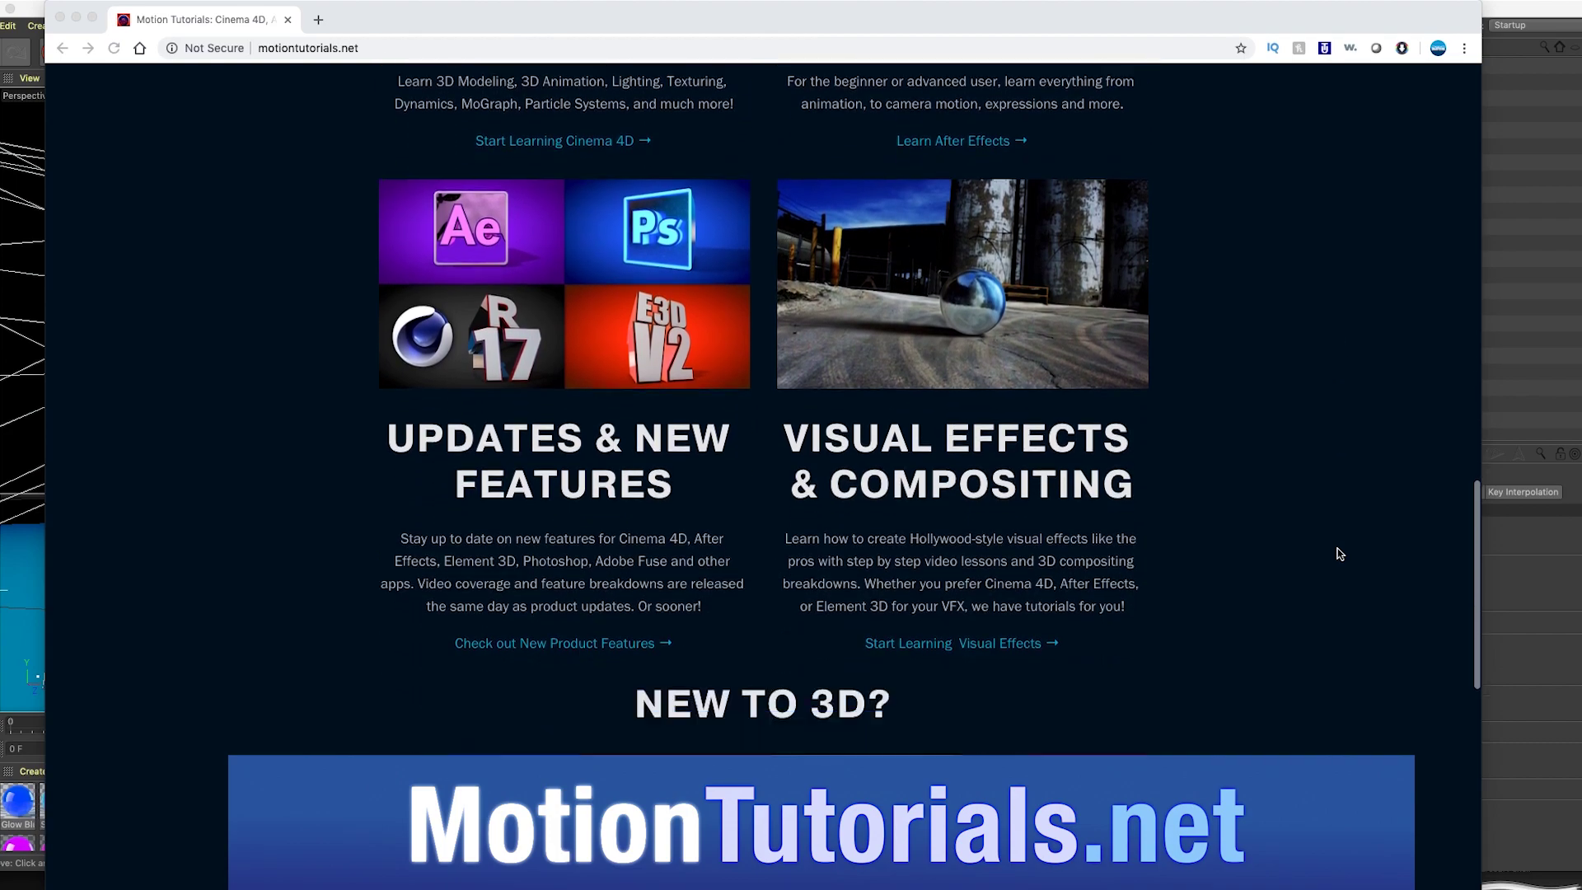
scroll(1339, 553, "down", 4)
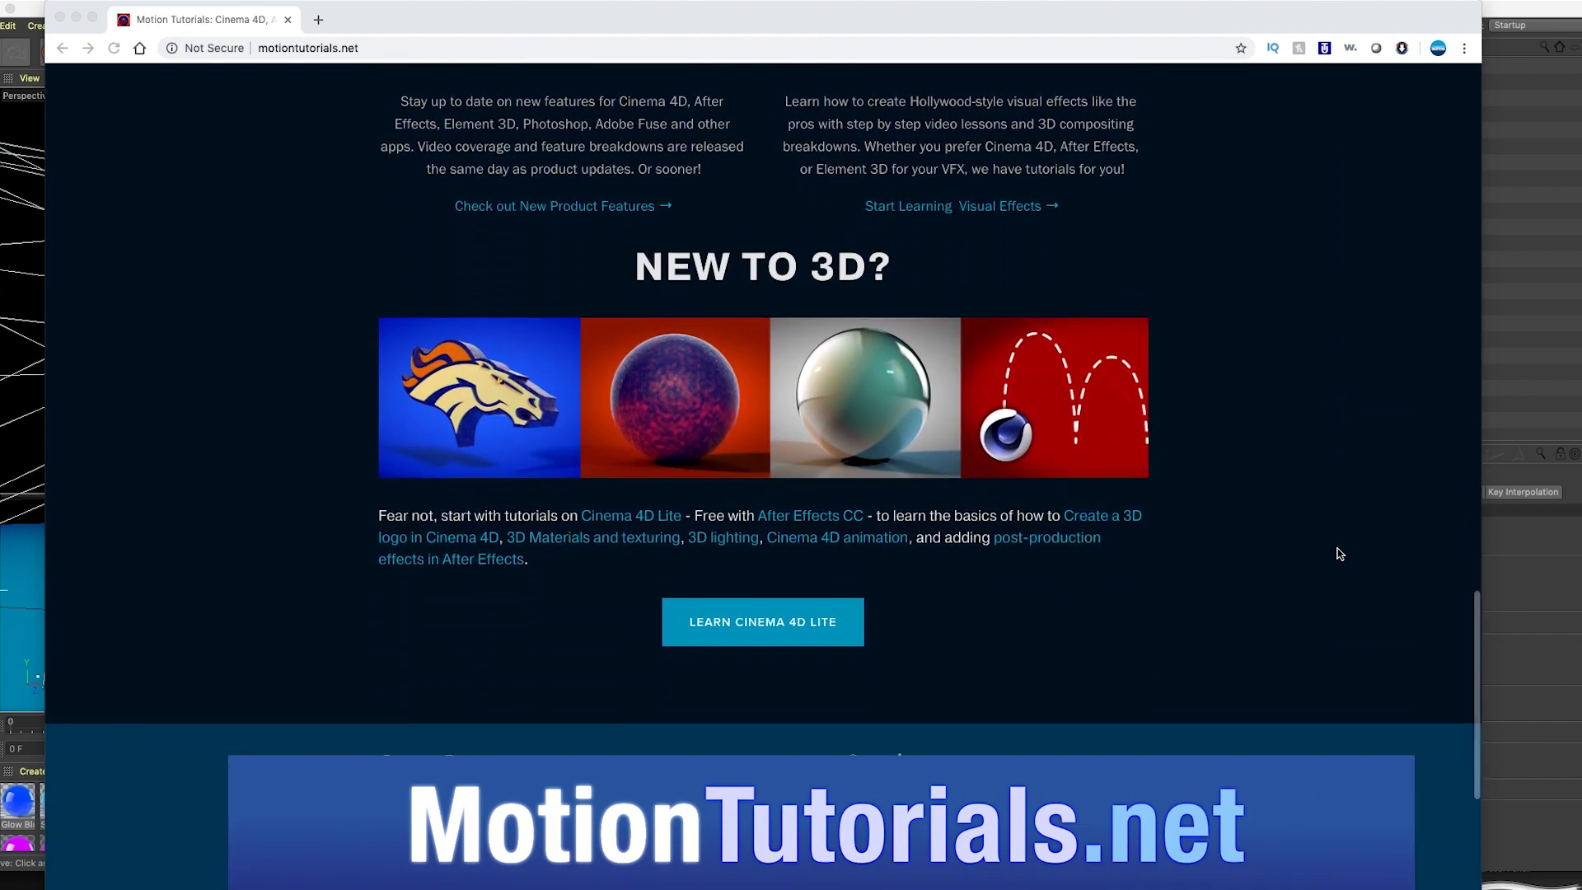
scroll(1339, 554, "up", 6)
scroll(1339, 553, "up", 15)
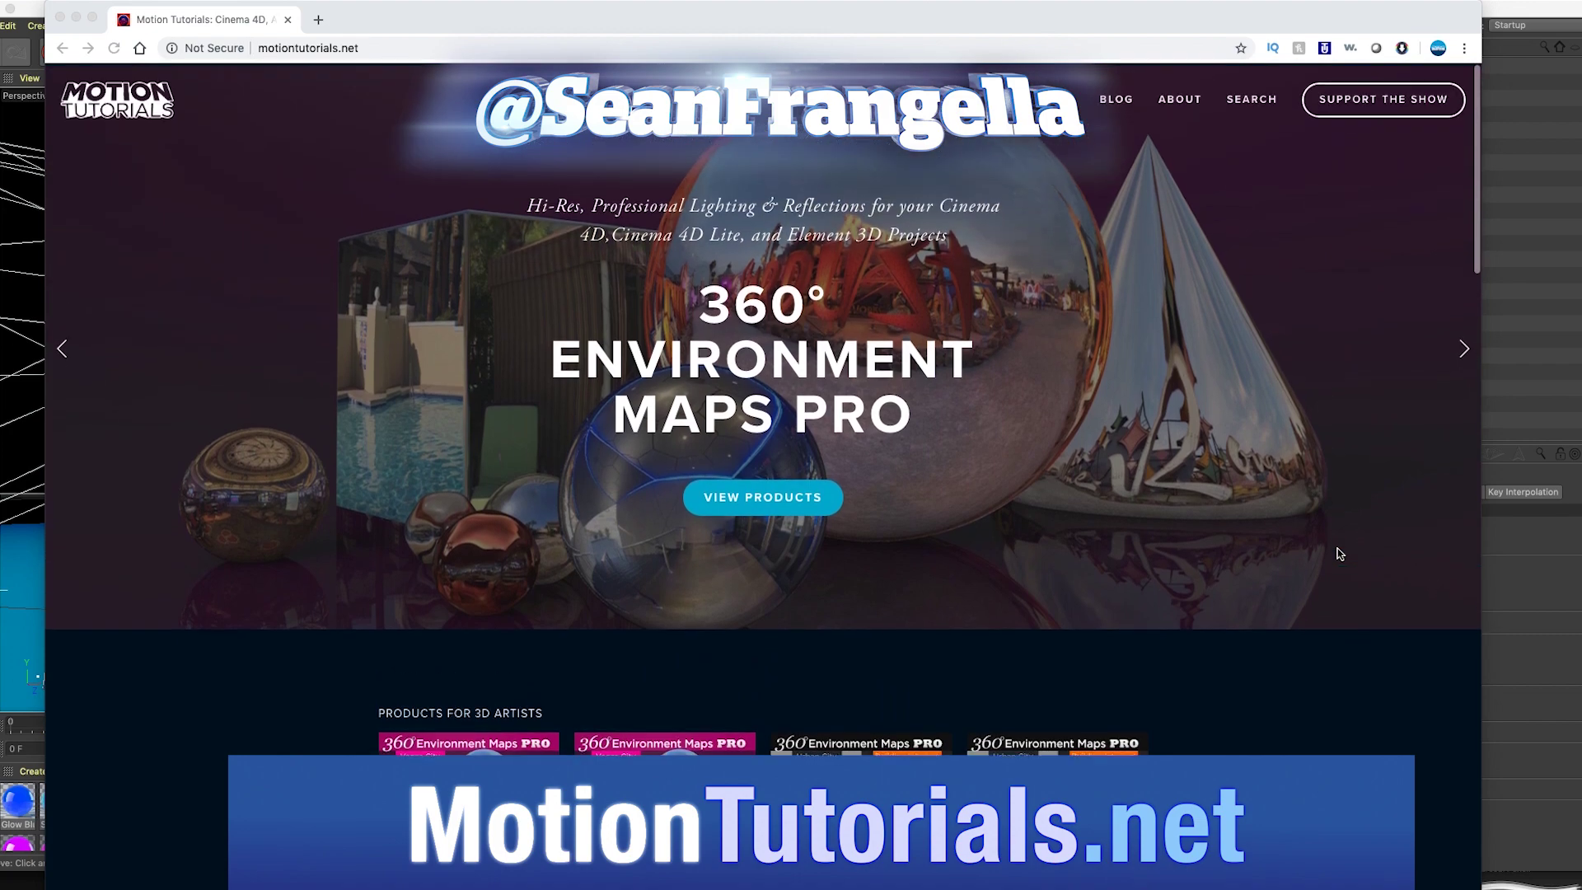
left_click(1082, 107)
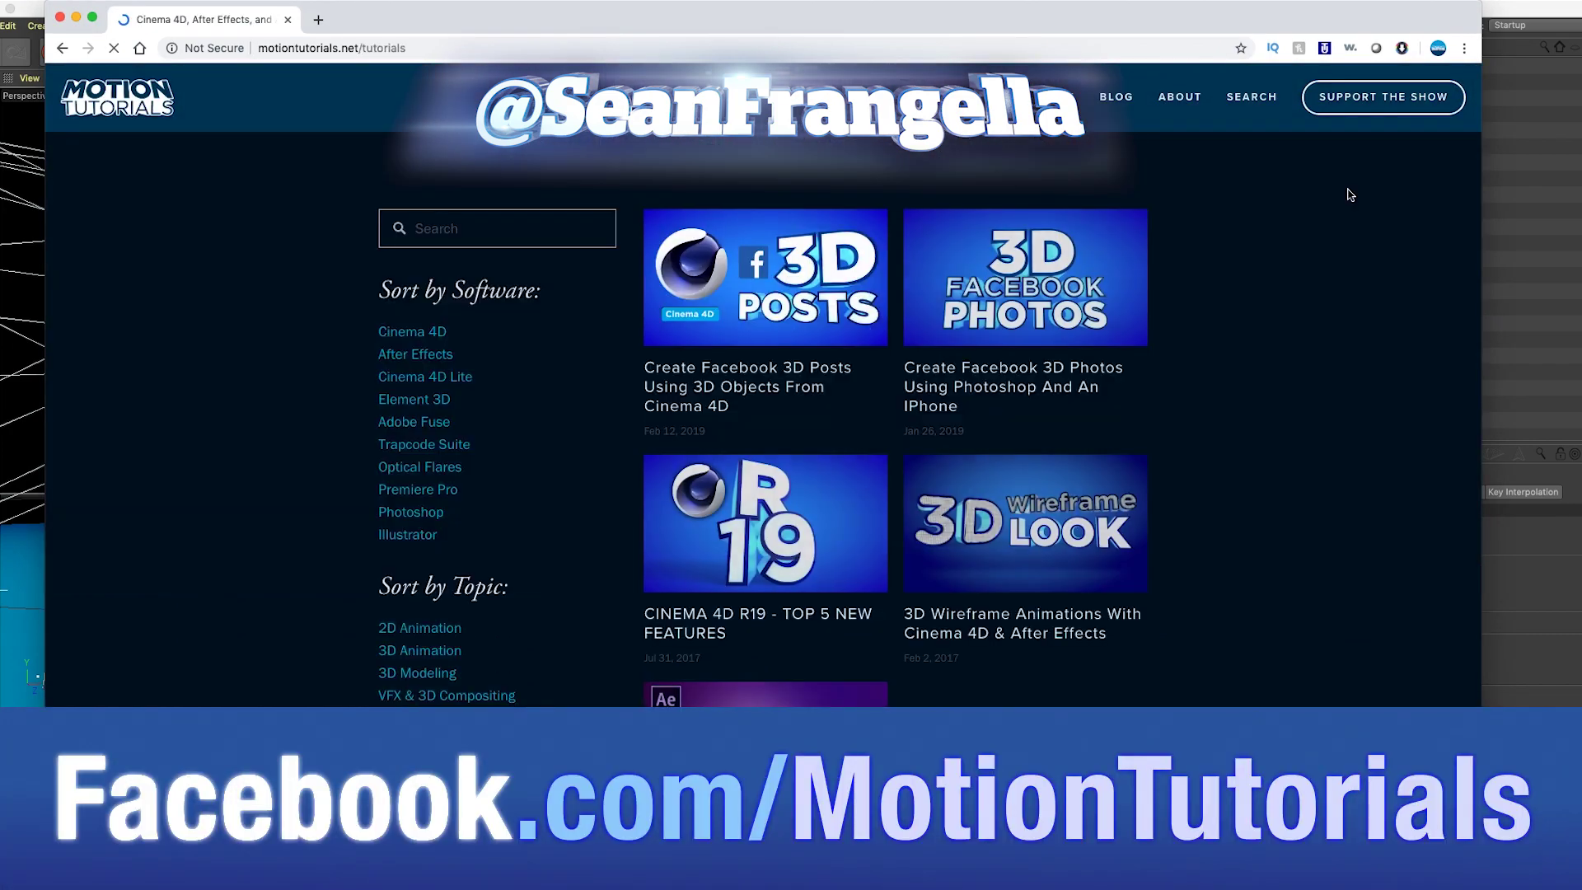
scroll(1348, 194, "down", 7)
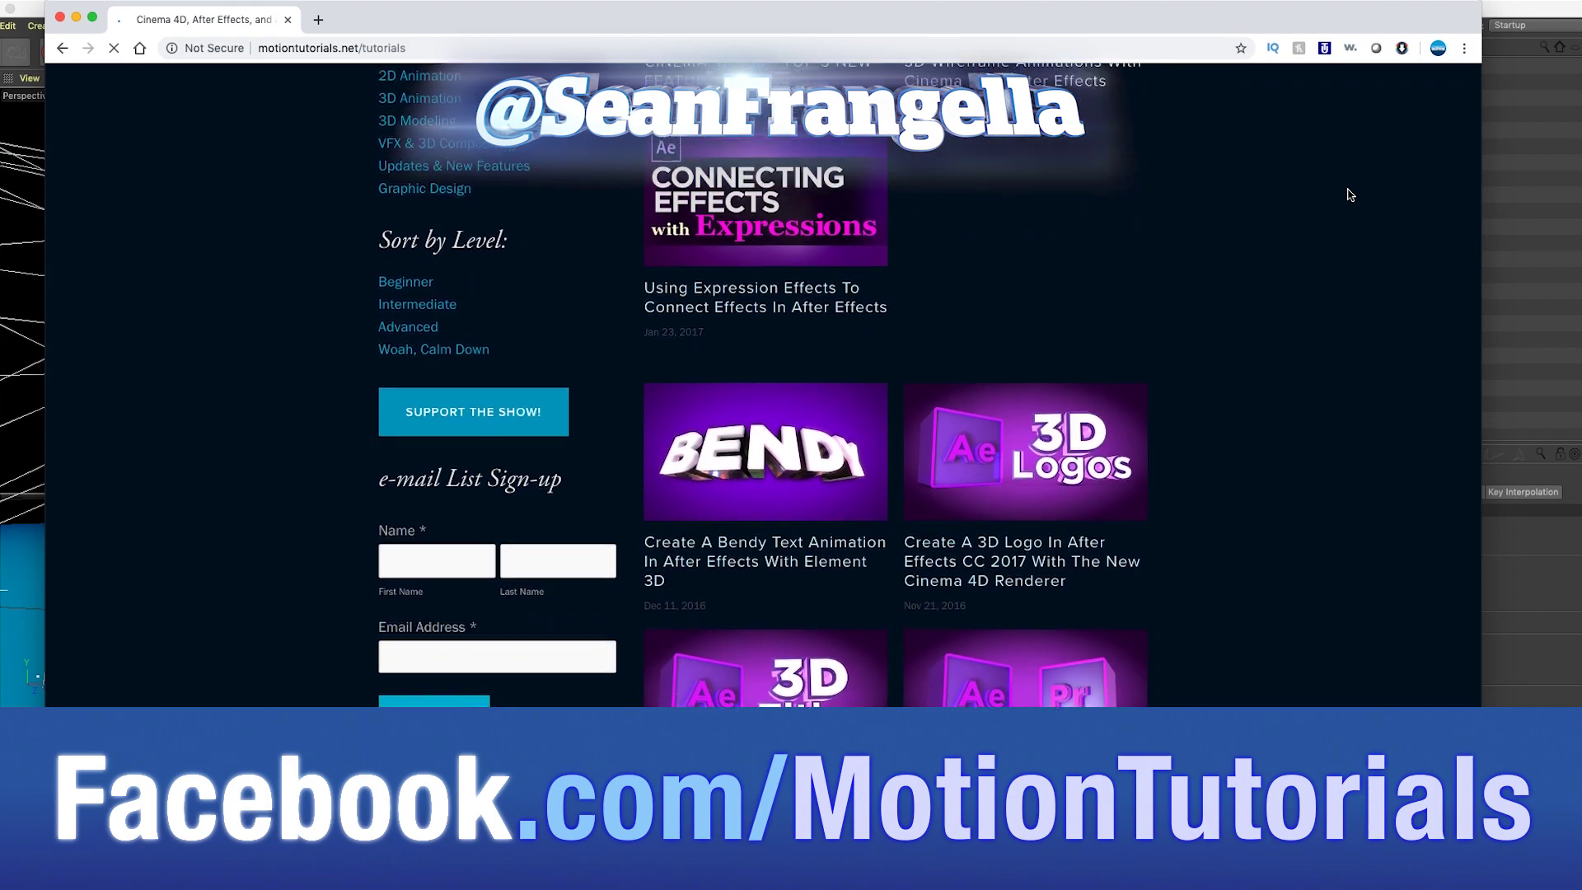